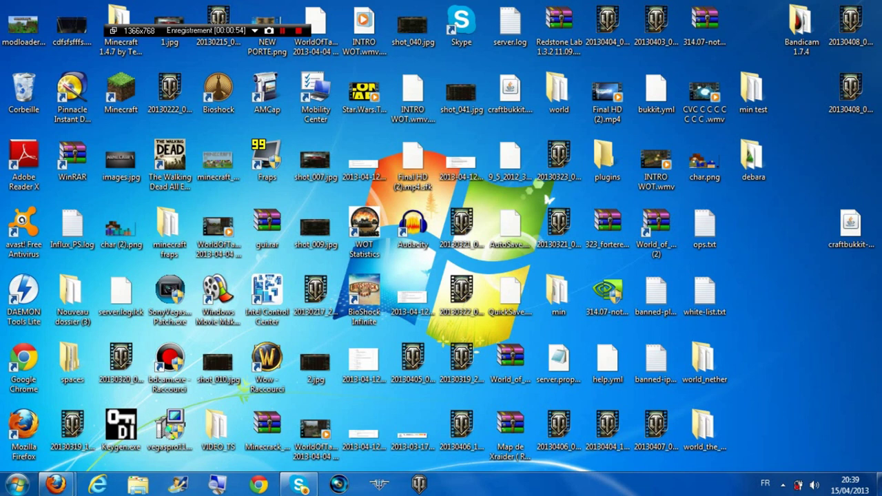
Create a new desktop folder named 'serveur' and open it in its own window
{"action": "right_click", "coordinate": [692, 226]}
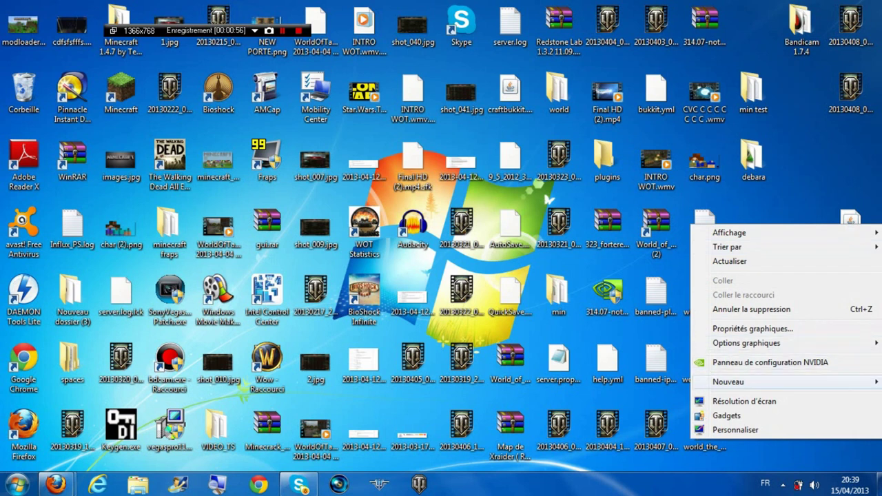
{"action": "mouse_move", "coordinate": [728, 381]}
{"action": "left_click", "coordinate": [586, 248]}
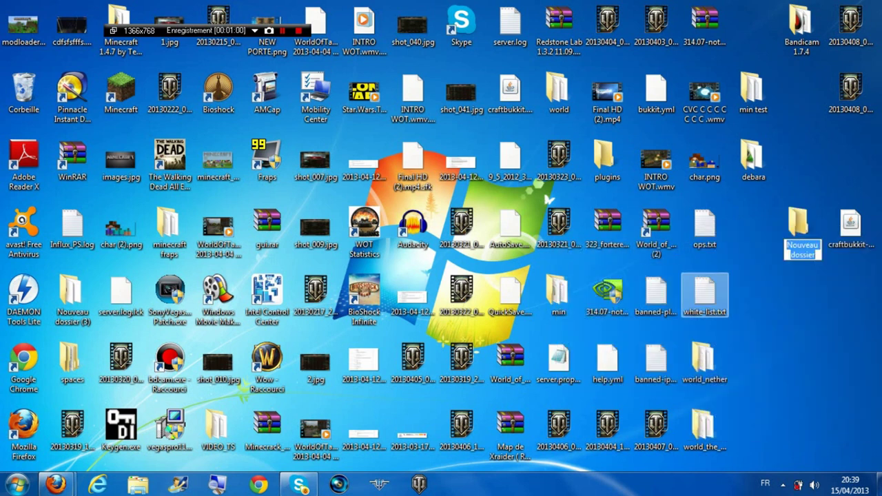
{"action": "type", "text": "ser"}
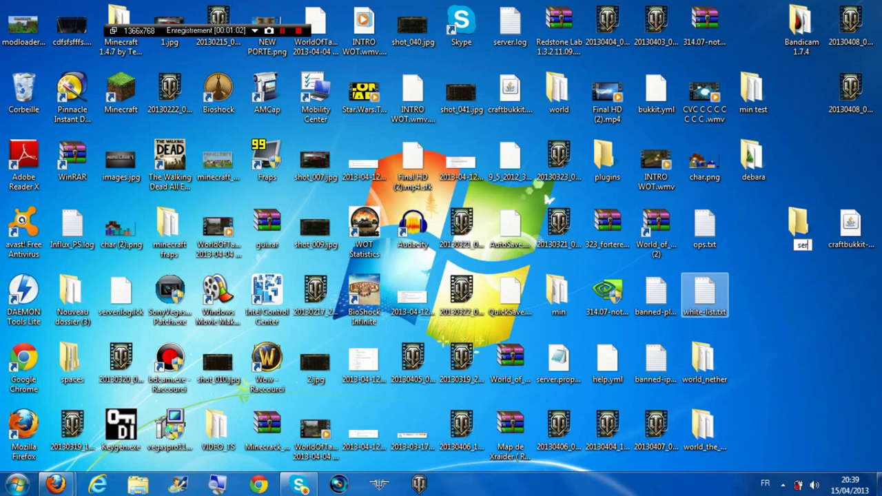
{"action": "type", "text": "veur"}
{"action": "key", "text": "Return"}
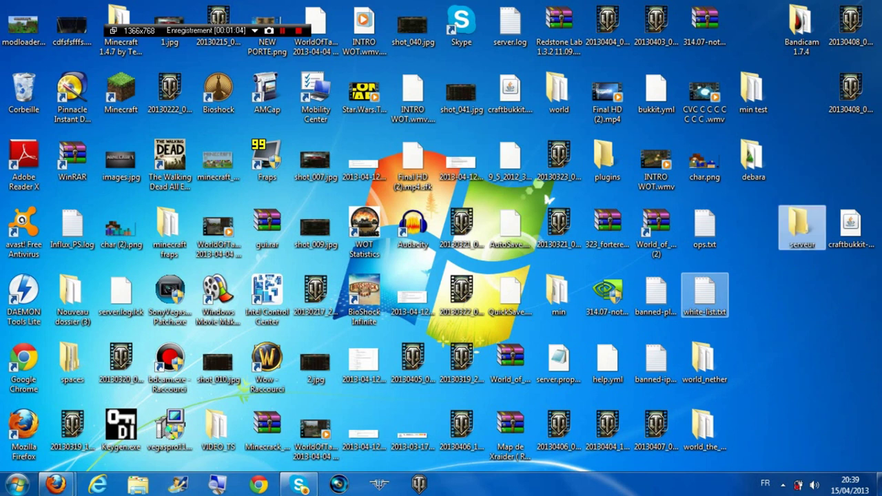
{"action": "double_click", "coordinate": [800, 224]}
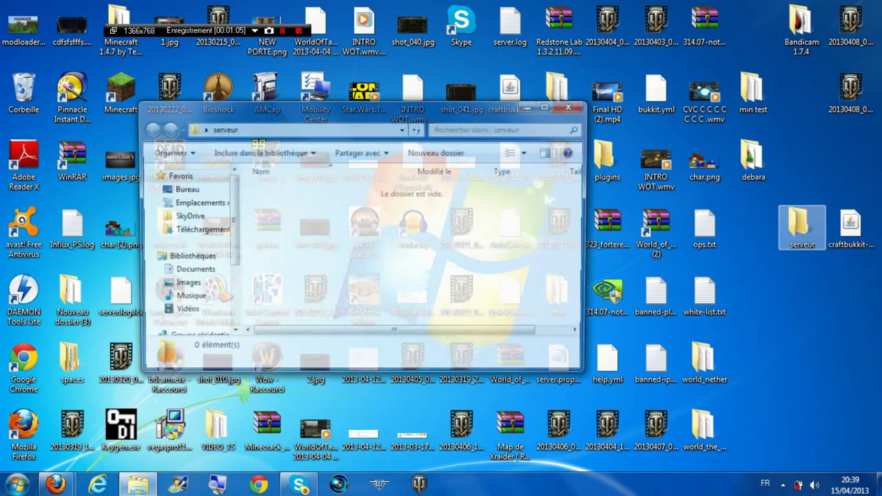
Move the CraftBukkit 1.5.1 jar into serveur and rename it to craftbukkit.jar
{"action": "left_click_drag", "start_coordinate": [850, 222], "coordinate": [314, 207]}
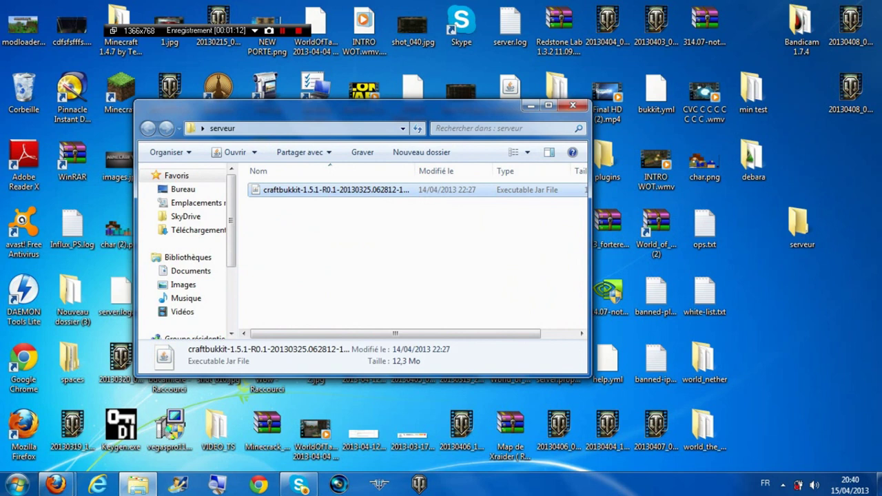
{"action": "key", "text": "F2"}
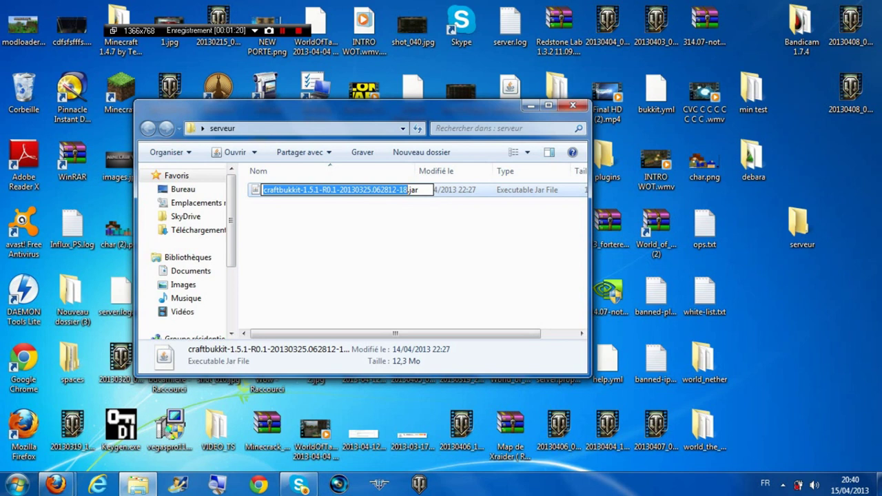
{"action": "key", "text": "BackSpace"}
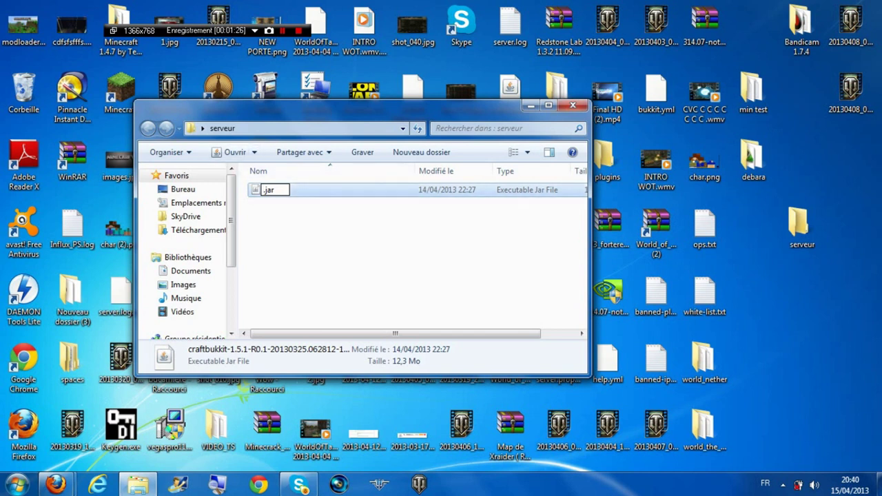
{"action": "key", "text": "Return"}
{"action": "key", "text": "Return"}
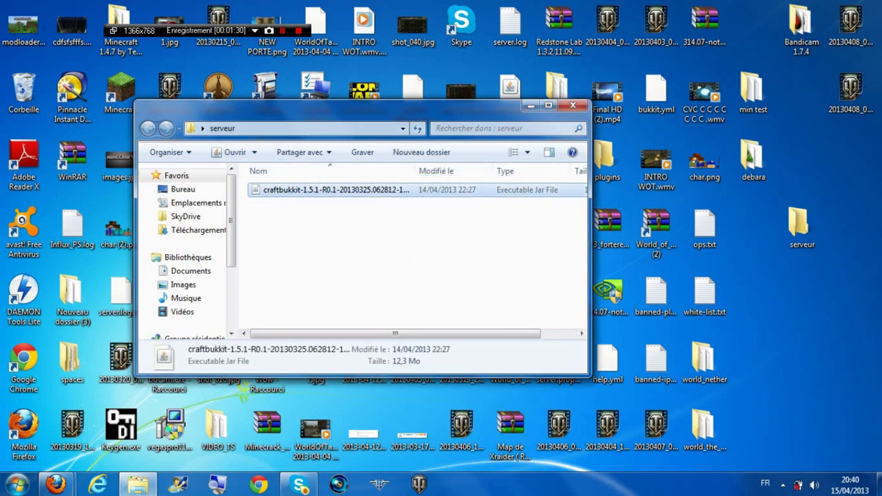
{"action": "key", "text": "F2"}
{"action": "key", "text": "Right"}
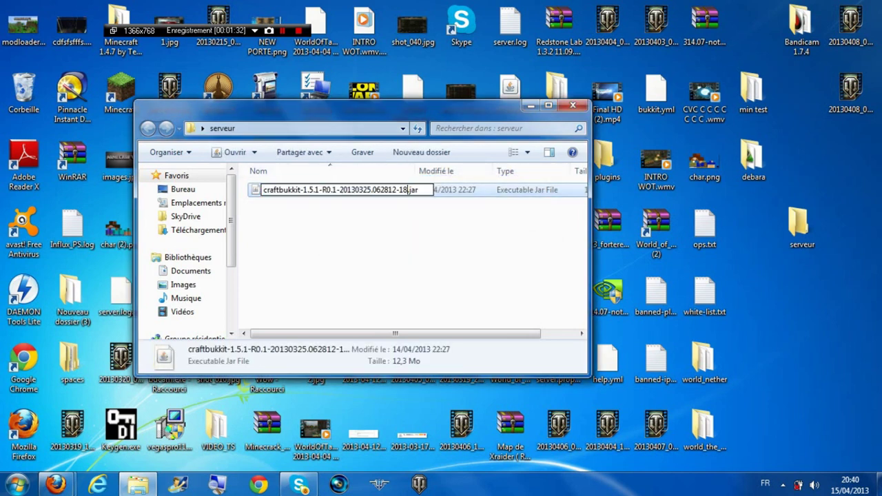
{"action": "key", "text": "BackSpace"}
{"action": "key", "text": "BackSpace"}
{"action": "key", "text": "BackSpace"}
{"action": "key", "text": "BackSpace"}
{"action": "key", "text": "BackSpace"}
{"action": "key", "text": "BackSpace"}
{"action": "key", "text": "BackSpace"}
{"action": "key", "text": "BackSpace"}
{"action": "key", "text": "BackSpace"}
{"action": "key", "text": "BackSpace"}
{"action": "key", "text": "BackSpace"}
{"action": "key", "text": "BackSpace"}
{"action": "key", "text": "BackSpace"}
{"action": "key", "text": "BackSpace"}
{"action": "key", "text": "BackSpace"}
{"action": "key", "text": "BackSpace"}
{"action": "key", "text": "BackSpace"}
{"action": "key", "text": "BackSpace"}
{"action": "key", "text": "BackSpace"}
{"action": "key", "text": "BackSpace"}
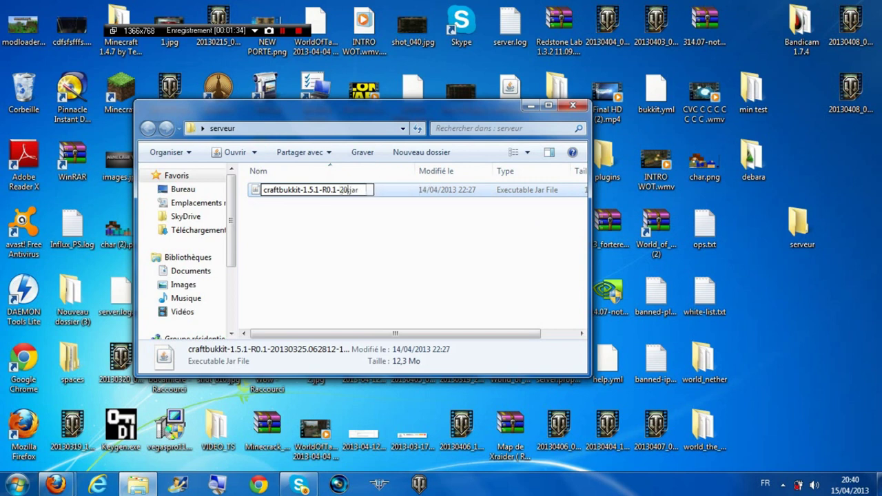
{"action": "key", "text": "BackSpace"}
{"action": "key", "text": "BackSpace"}
{"action": "key", "text": "BackSpace"}
{"action": "key", "text": "BackSpace"}
{"action": "key", "text": "BackSpace"}
{"action": "key", "text": "BackSpace"}
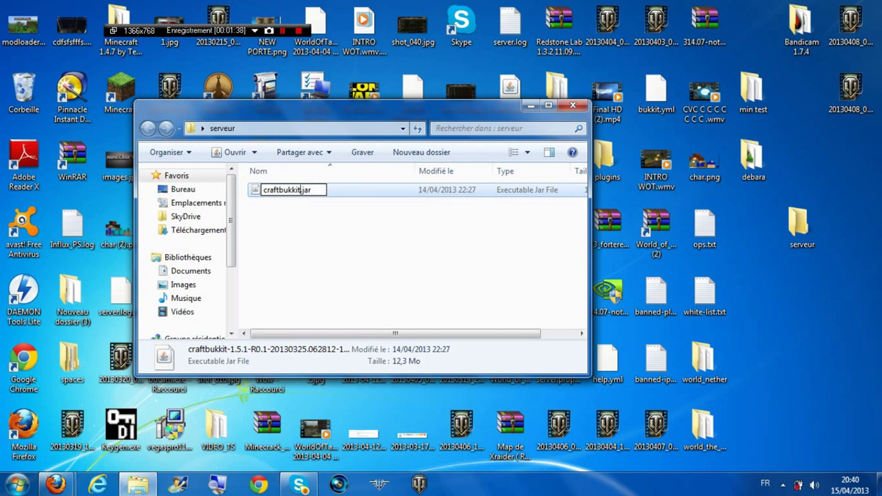
{"action": "key", "text": "Return"}
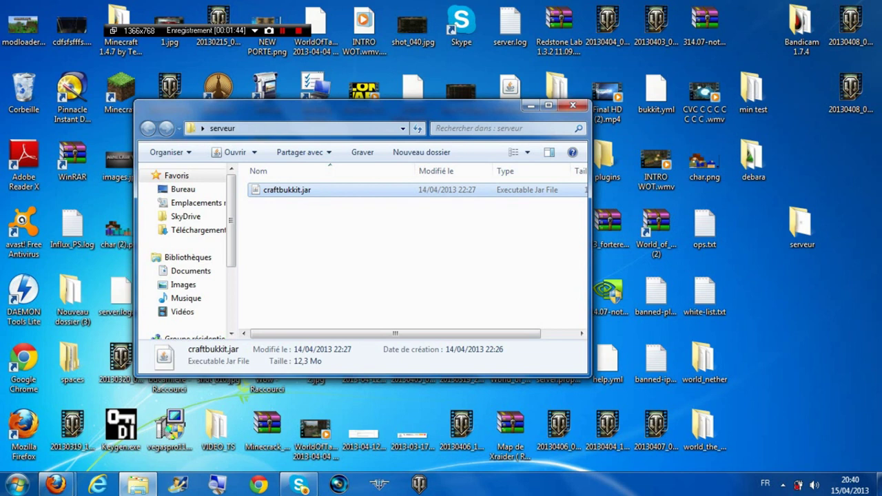
Create a new text document named run.txt in the serveur folder
{"action": "left_click", "coordinate": [365, 245]}
{"action": "right_click", "coordinate": [364, 246]}
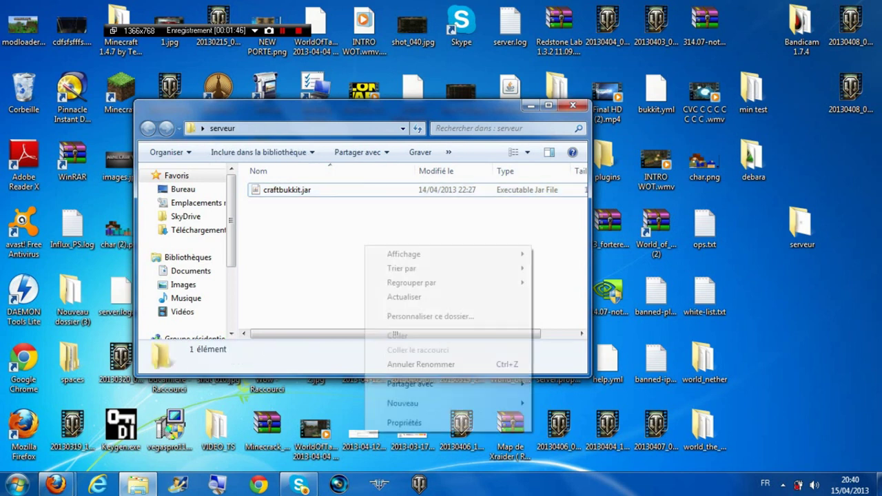
{"action": "mouse_move", "coordinate": [414, 403]}
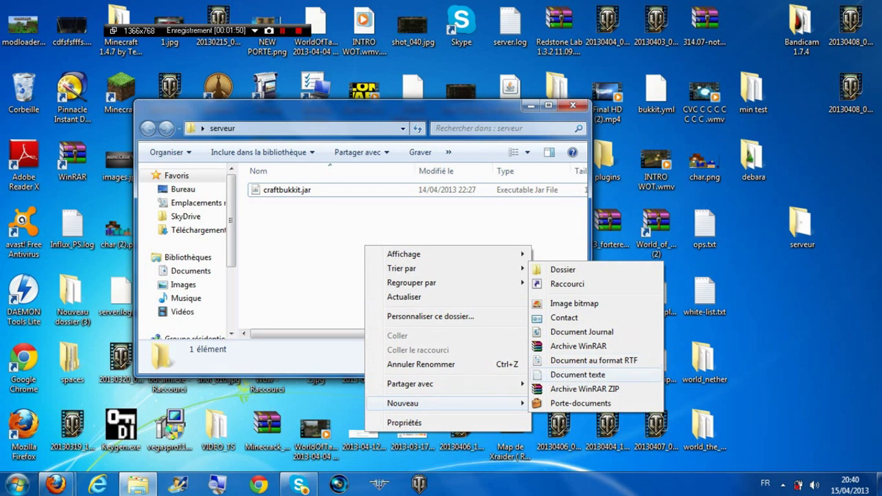
{"action": "left_click", "coordinate": [577, 375]}
{"action": "type", "text": "run.txt"}
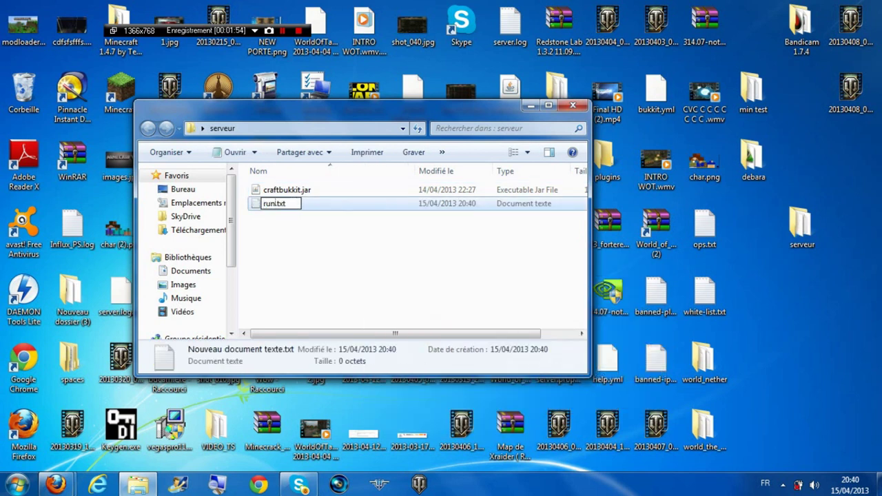
{"action": "key", "text": "Return"}
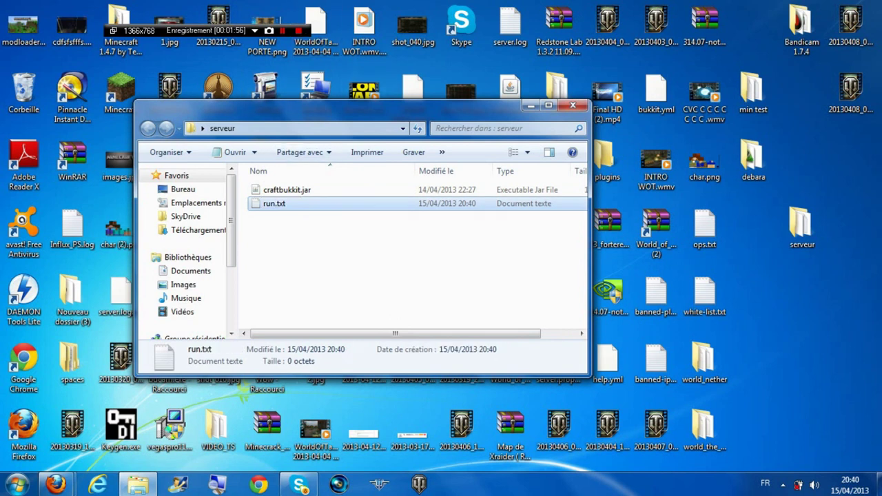
Open run.txt in Notepad and bring up the paste menu in its empty text area
{"action": "key", "text": "F2"}
{"action": "key", "text": "Return"}
{"action": "key", "text": "Return"}
{"action": "right_click", "coordinate": [312, 219]}
Paste 'java -Xmx1024M -Xms1024M -jar craftbukkit.jar' and 'PAUSE' into run.txt, save, and close Notepad
{"action": "left_click", "coordinate": [344, 276]}
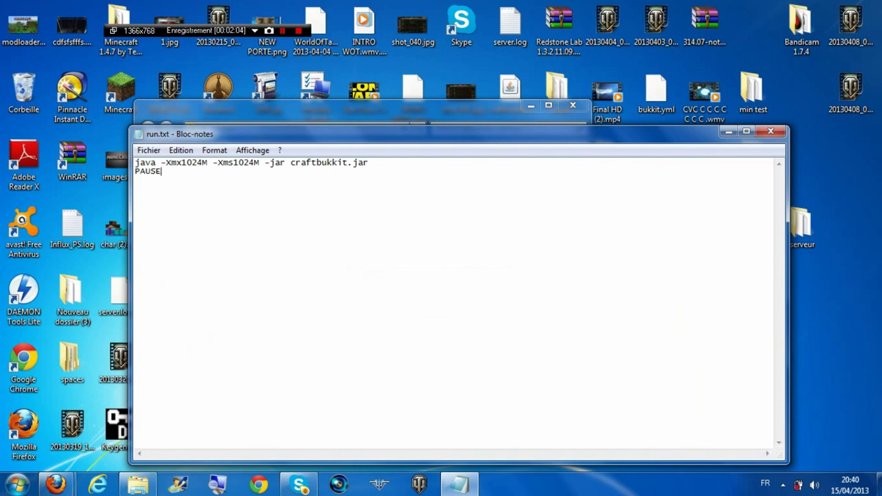
{"action": "left_click", "coordinate": [149, 150]}
{"action": "left_click", "coordinate": [173, 194]}
{"action": "left_click", "coordinate": [770, 131]}
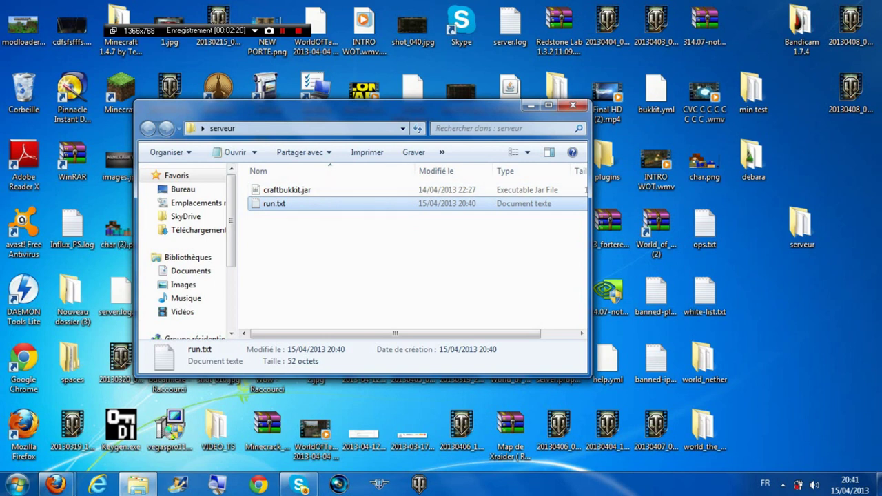
Turn off hiding of known file extensions in Folder Options' view settings
{"action": "key", "text": "alt"}
{"action": "key", "text": "Left"}
{"action": "key", "text": "Left"}
{"action": "key", "text": "Right"}
{"action": "key", "text": "Right"}
{"action": "key", "text": "Left"}
{"action": "key", "text": "Left"}
{"action": "key", "text": "Right"}
{"action": "key", "text": "Right"}
{"action": "key", "text": "Right"}
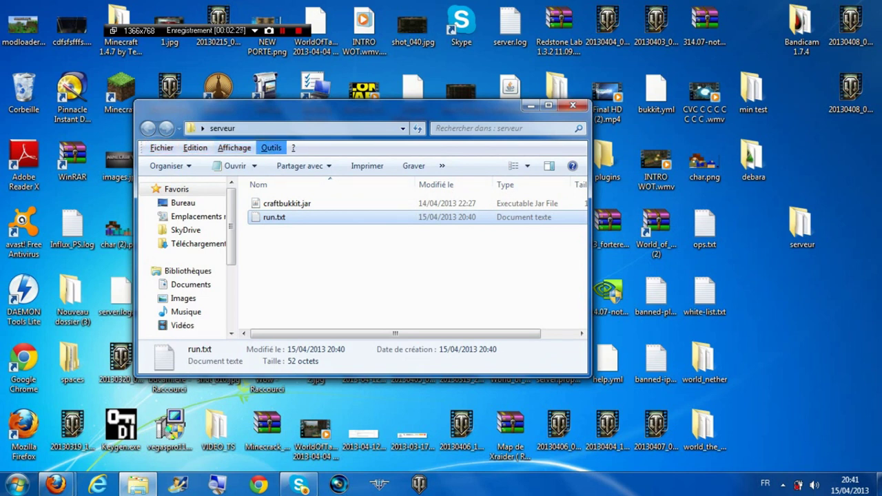
{"action": "key", "text": "Down"}
{"action": "key", "text": "Up"}
{"action": "key", "text": "Return"}
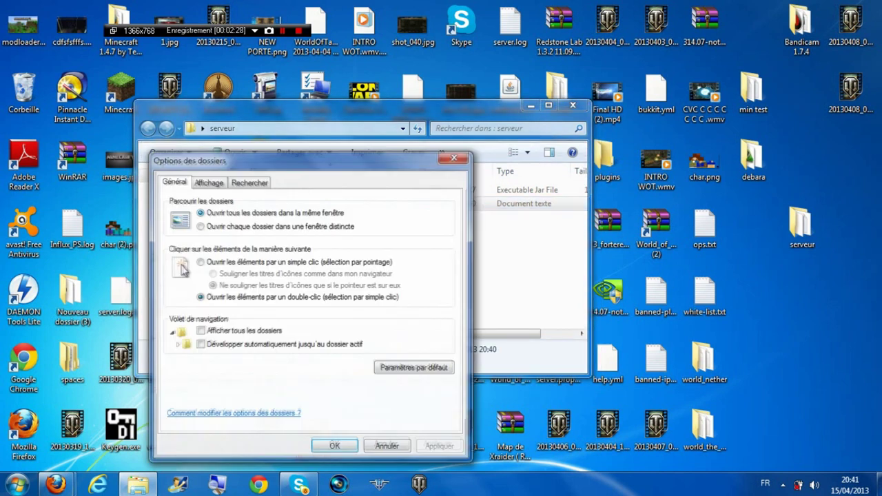
{"action": "key", "text": "ctrl+Tab"}
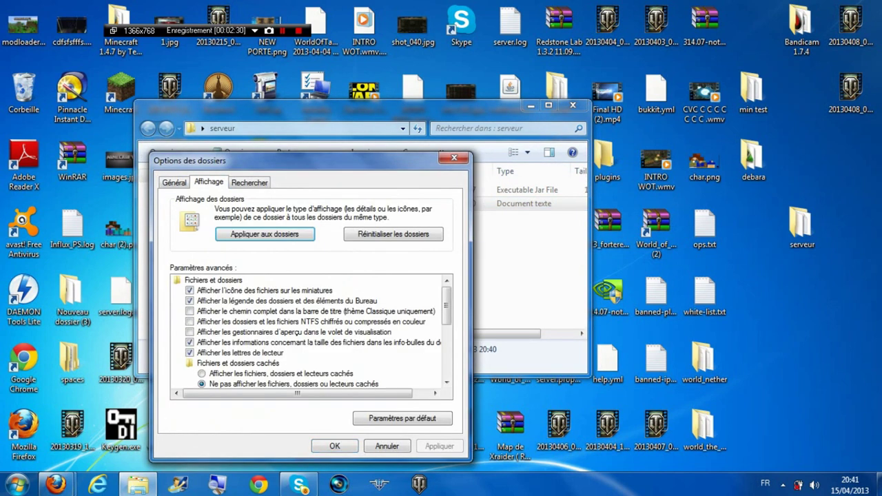
{"action": "scroll", "coordinate": [311, 332], "scroll_direction": "down", "scroll_amount": 2}
{"action": "scroll", "coordinate": [310, 332], "scroll_direction": "down", "scroll_amount": 3}
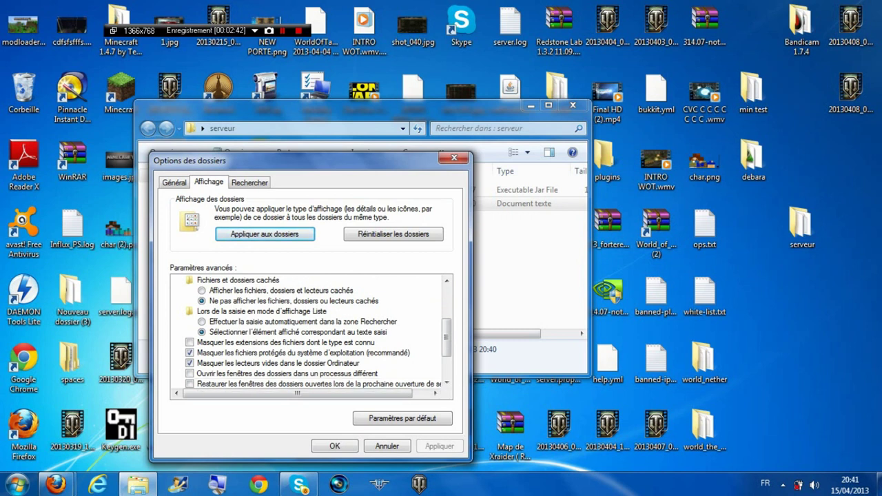
{"action": "key", "text": "Return"}
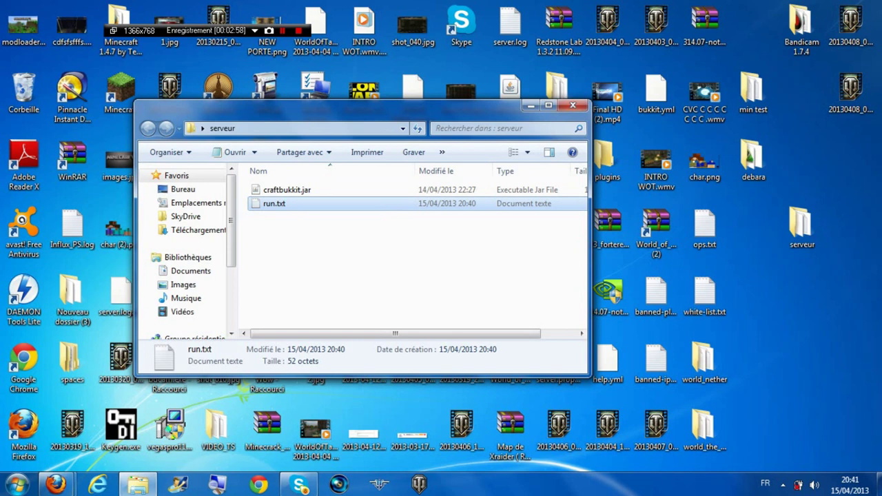
Rename run.txt to run.bat and confirm the extension change
{"action": "key", "text": "F2"}
{"action": "key", "text": "End"}
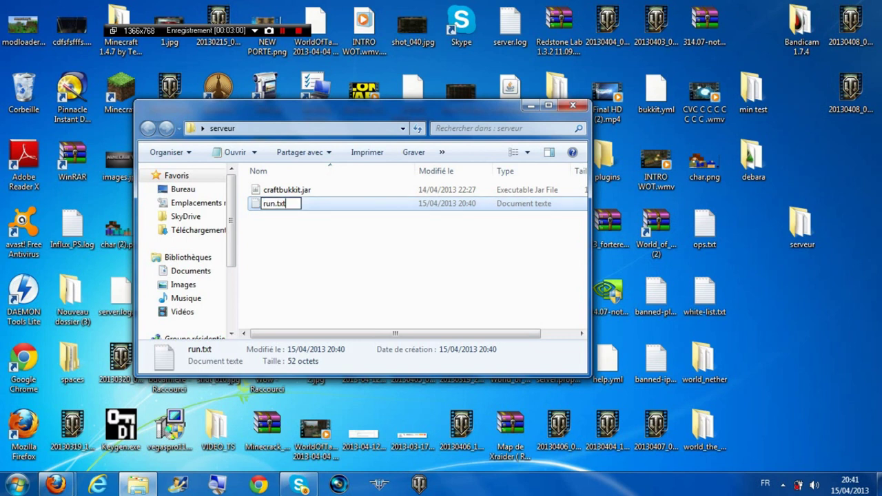
{"action": "key", "text": "BackSpace"}
{"action": "key", "text": "BackSpace"}
{"action": "key", "text": "BackSpace"}
{"action": "type", "text": "bat"}
{"action": "key", "text": "Return"}
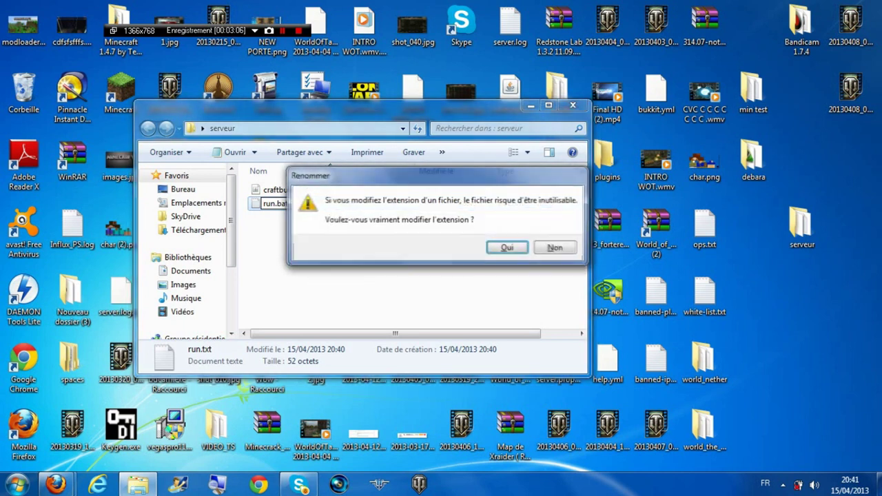
{"action": "key", "text": "Return"}
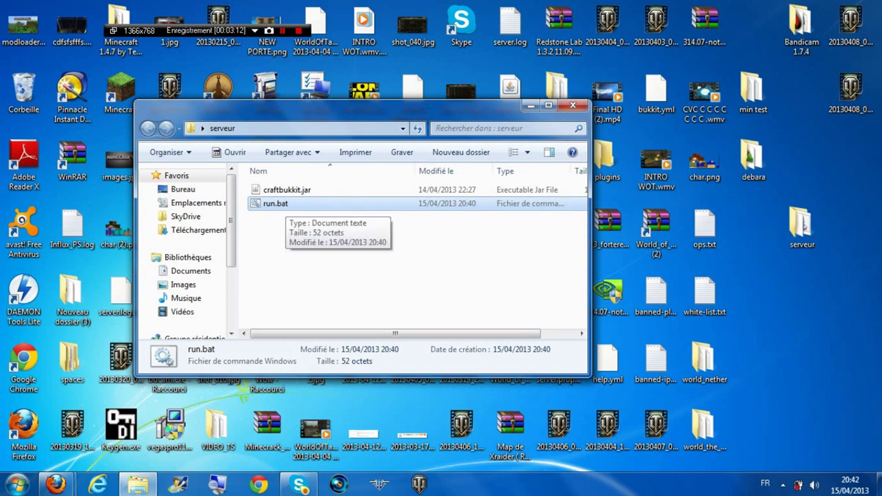
Launch run.bat to start the CraftBukkit server, then minimize the serveur folder window
{"action": "double_click", "coordinate": [276, 204]}
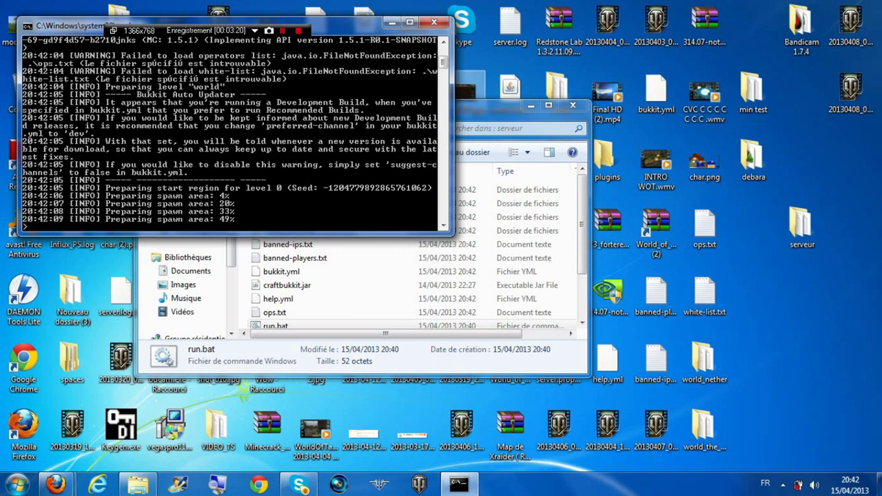
{"action": "left_click_drag", "start_coordinate": [490, 105], "coordinate": [663, 147]}
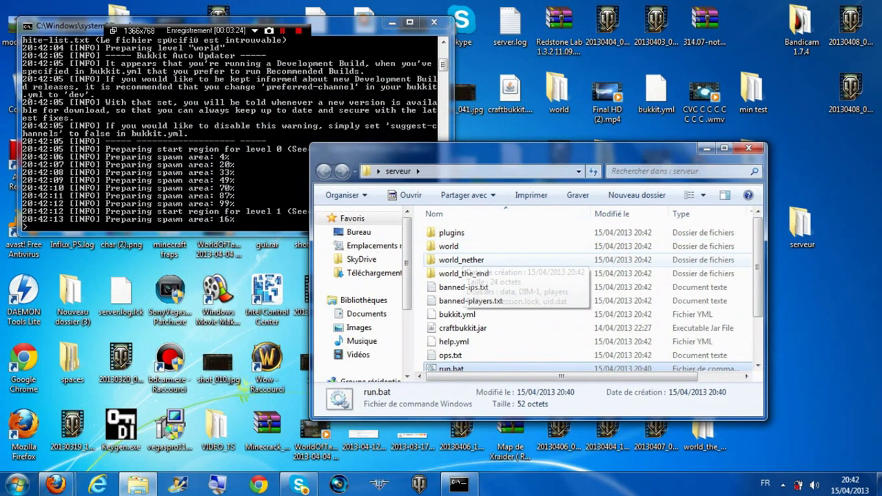
{"action": "scroll", "coordinate": [506, 310], "scroll_direction": "down", "scroll_amount": 2}
{"action": "scroll", "coordinate": [507, 310], "scroll_direction": "up", "scroll_amount": 2}
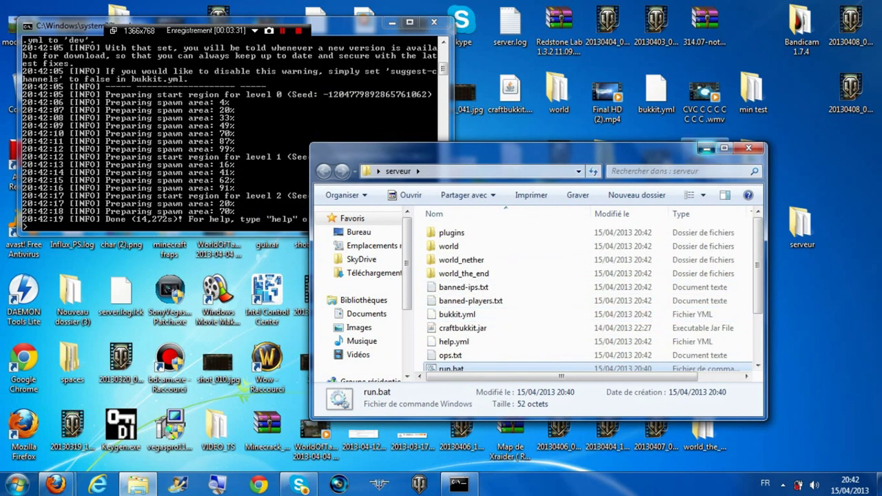
{"action": "left_click", "coordinate": [705, 149]}
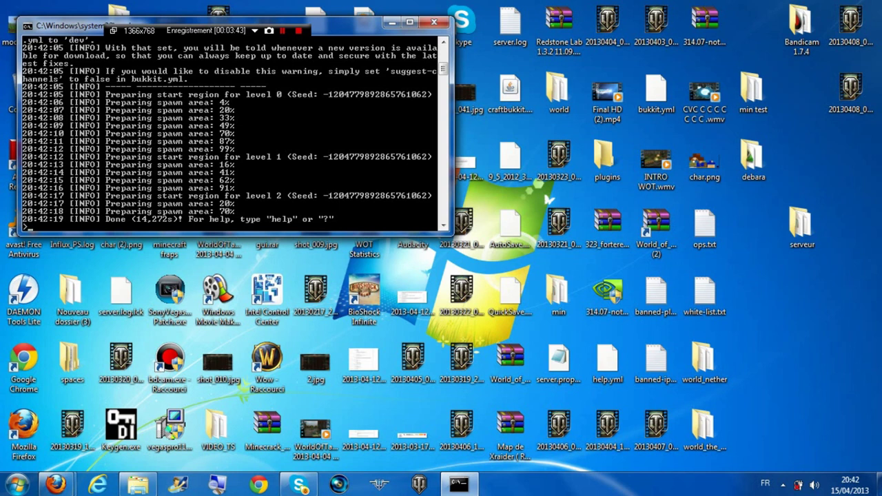
Stop the server by closing its console, reopen serveur, and open server.properties in Notepad
{"action": "left_click", "coordinate": [434, 22]}
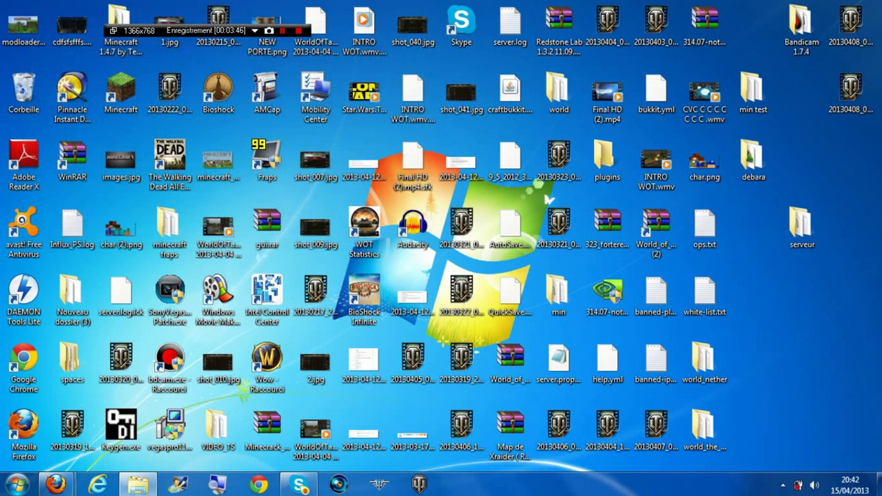
{"action": "double_click", "coordinate": [801, 227]}
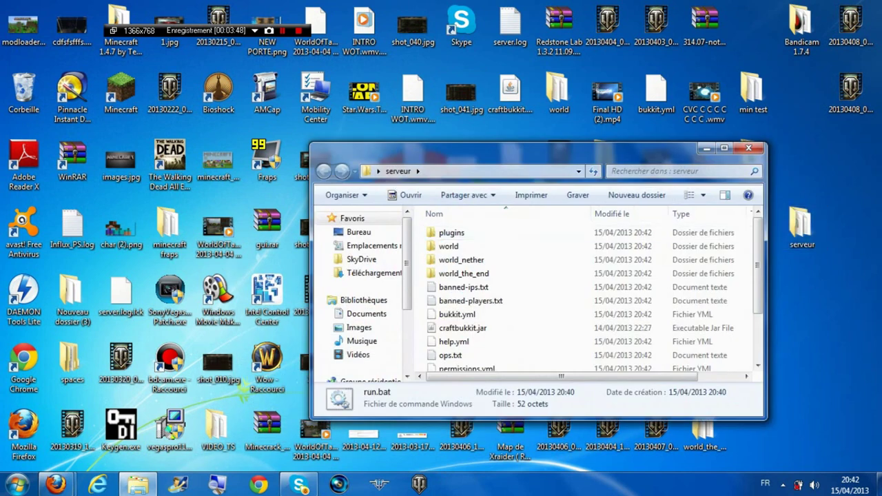
{"action": "scroll", "coordinate": [383, 267], "scroll_direction": "down", "scroll_amount": 2}
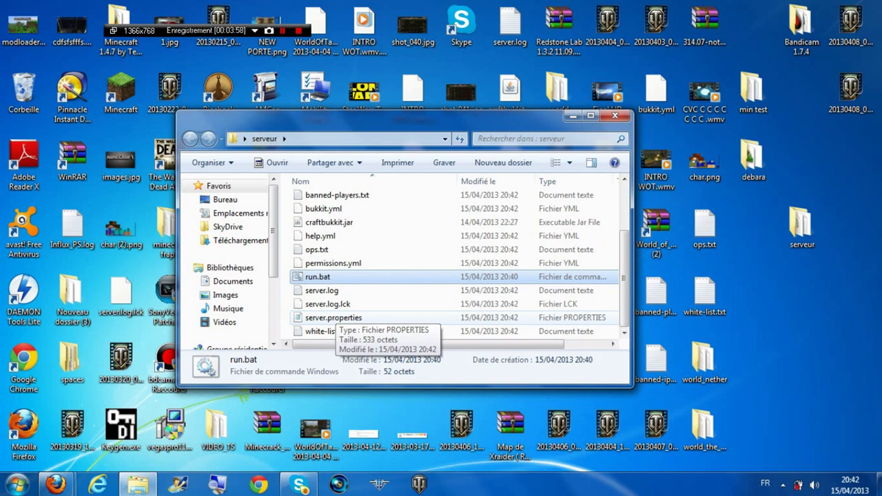
{"action": "double_click", "coordinate": [330, 318]}
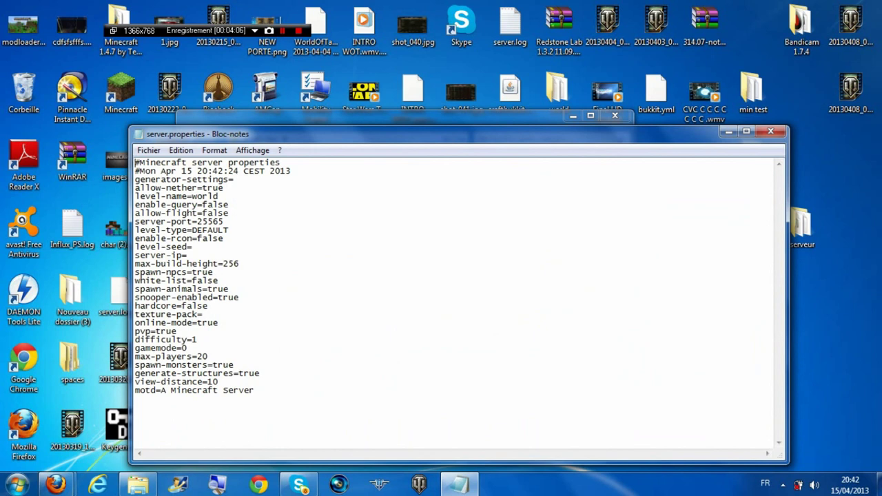
Change online-mode=true to online-mode=false in server.properties
{"action": "left_click_drag", "start_coordinate": [135, 322], "coordinate": [177, 332]}
{"action": "left_click", "coordinate": [219, 322]}
{"action": "key", "text": "BackSpace"}
{"action": "key", "text": "BackSpace"}
{"action": "key", "text": "BackSpace"}
{"action": "key", "text": "BackSpace"}
{"action": "type", "text": "false"}
Copy the server-port value 25565 from server.properties
{"action": "left_click", "coordinate": [223, 222]}
{"action": "key", "text": "shift+Left"}
{"action": "key", "text": "shift+Left"}
{"action": "key", "text": "shift+Left"}
{"action": "key", "text": "shift+Left"}
{"action": "key", "text": "shift+Left"}
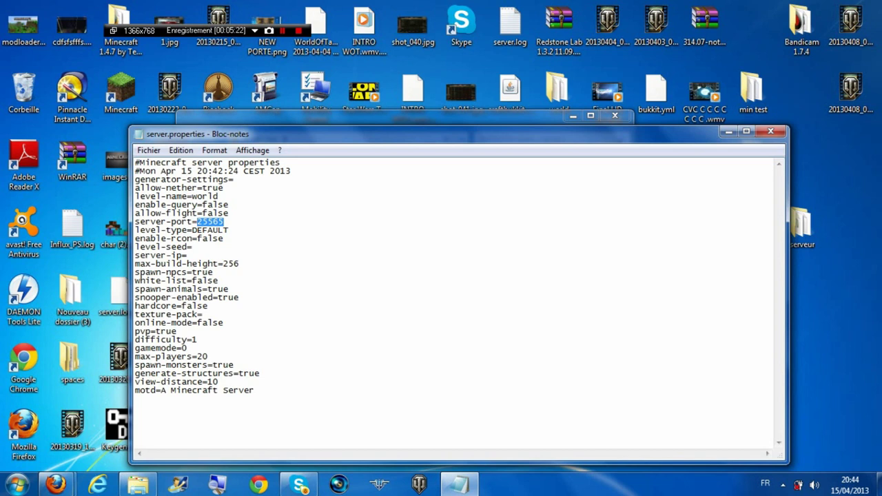
{"action": "right_click", "coordinate": [215, 223]}
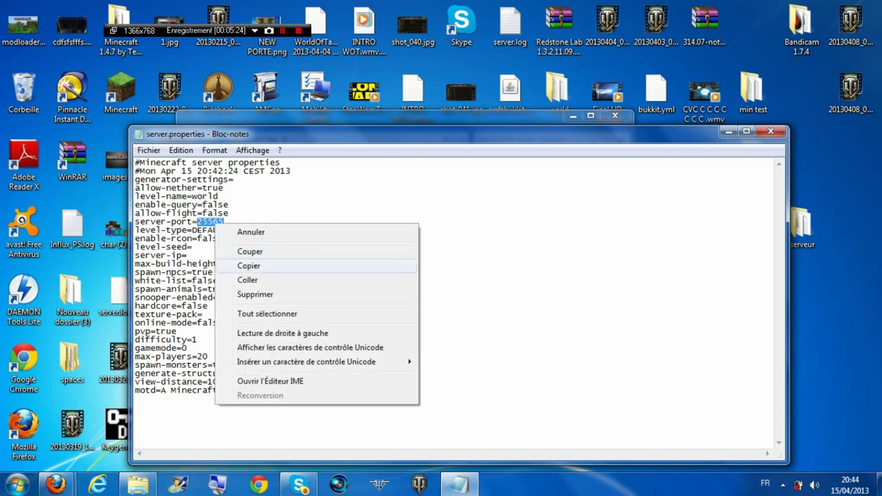
{"action": "left_click", "coordinate": [250, 265]}
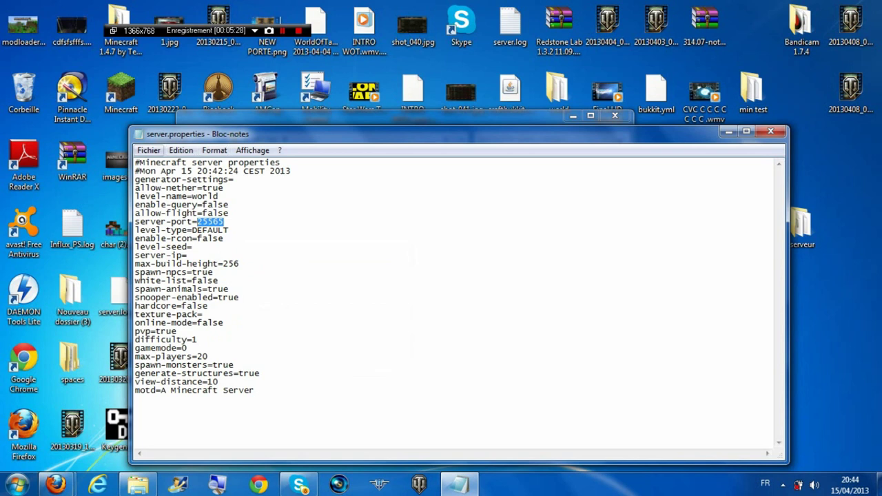
Save server.properties and close Notepad
{"action": "left_click", "coordinate": [148, 151]}
{"action": "left_click", "coordinate": [174, 194]}
{"action": "left_click", "coordinate": [771, 131]}
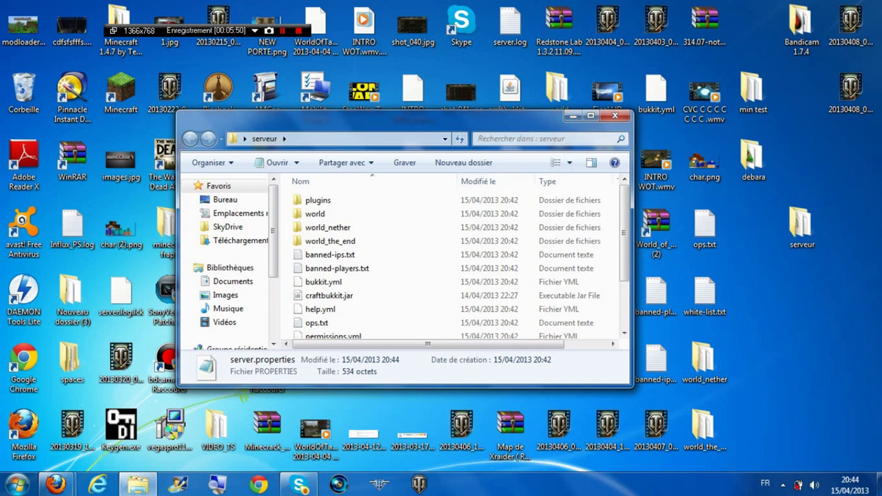
{"action": "scroll", "coordinate": [414, 277], "scroll_direction": "down", "scroll_amount": 1}
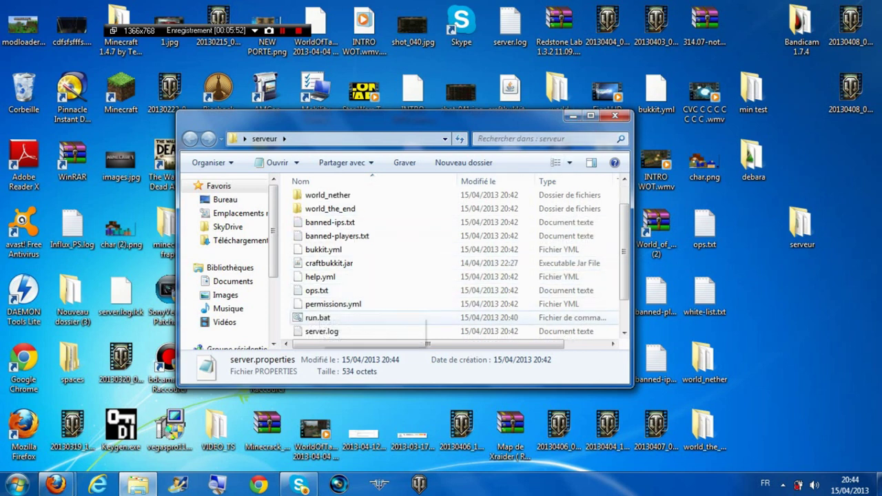
Restart the server from run.bat and minimize its console once it reports Done
{"action": "double_click", "coordinate": [318, 317]}
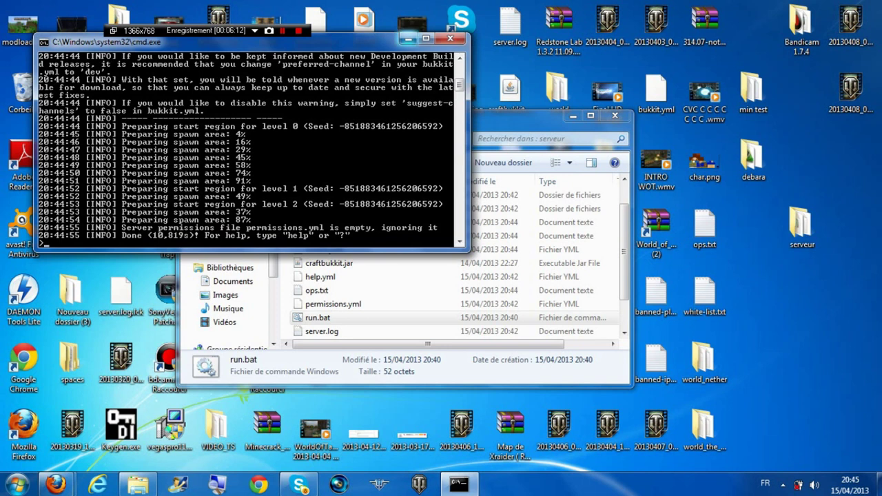
{"action": "left_click", "coordinate": [408, 38]}
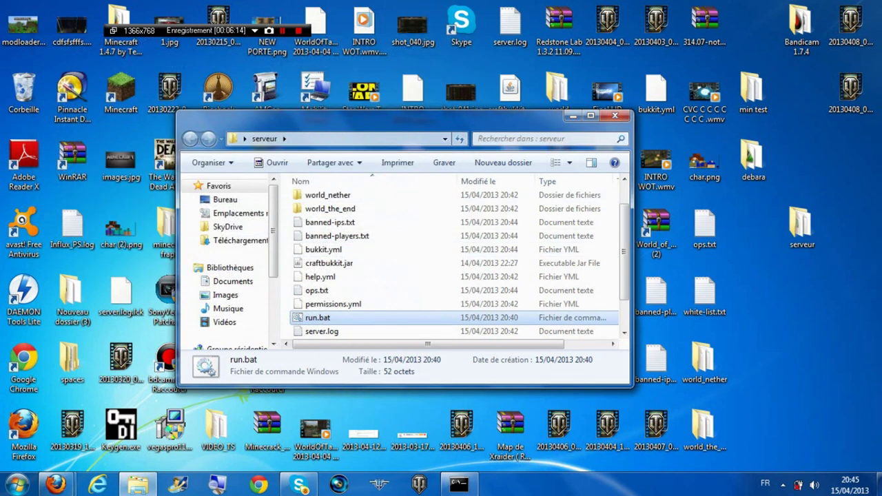
Close the serveur folder window and launch Minecraft 1.5.1 from the desktop
{"action": "left_click", "coordinate": [615, 115]}
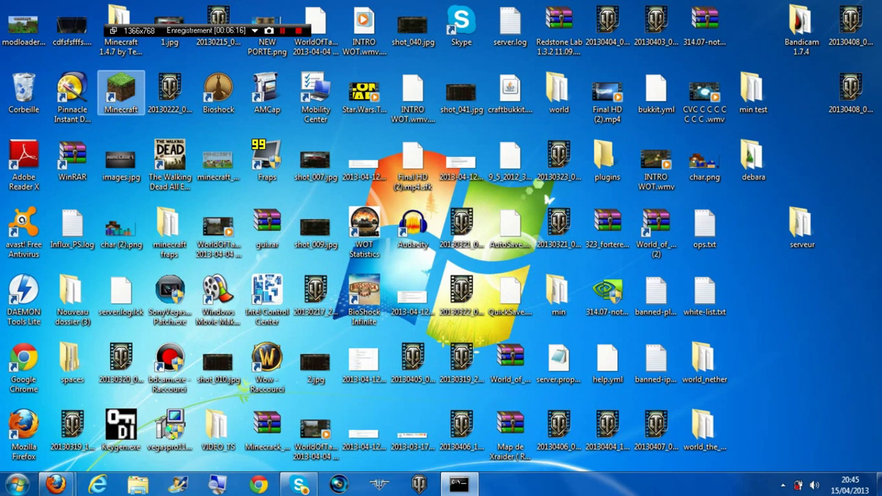
{"action": "key", "text": "Return"}
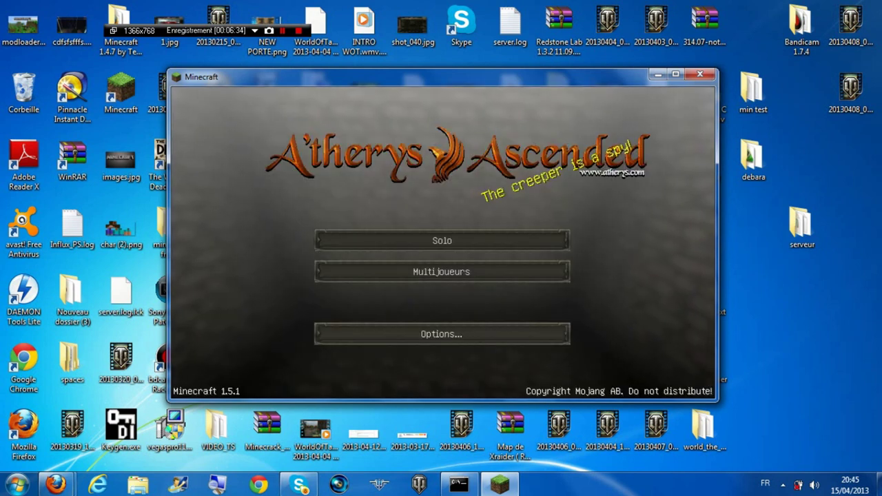
Add a multiplayer server entry named 'test serveur' with address localhost
{"action": "left_click", "coordinate": [441, 271]}
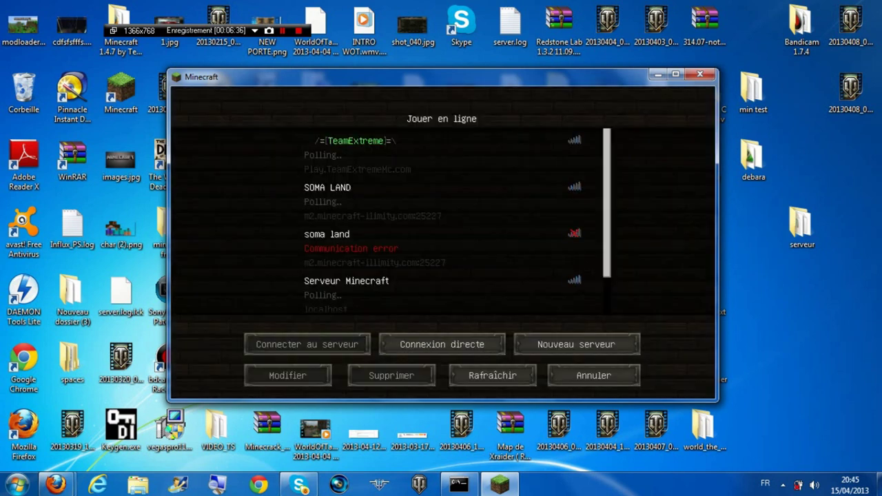
{"action": "scroll", "coordinate": [441, 221], "scroll_direction": "down", "scroll_amount": 2}
{"action": "scroll", "coordinate": [441, 221], "scroll_direction": "up", "scroll_amount": 2}
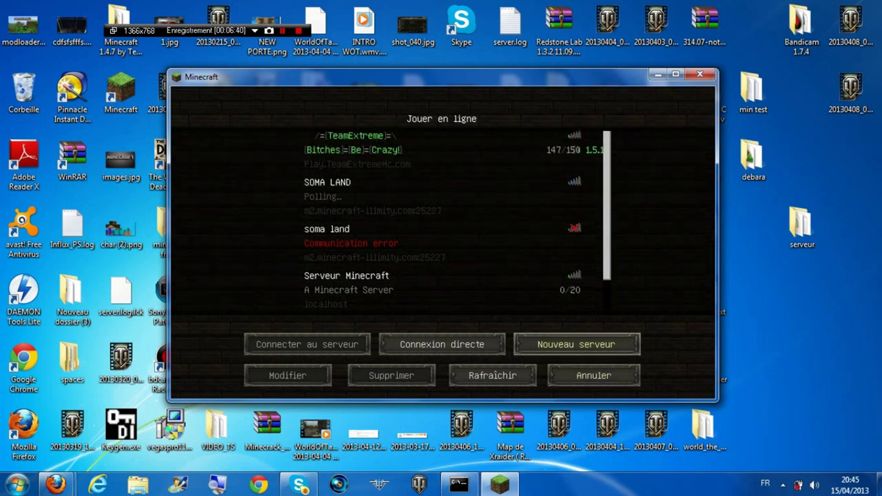
{"action": "left_click", "coordinate": [577, 344]}
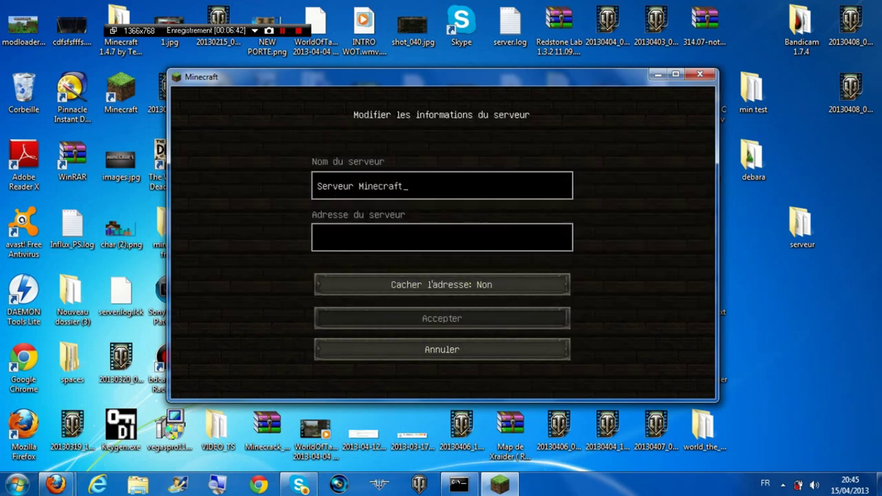
{"action": "key", "text": "BackSpace"}
{"action": "key", "text": "BackSpace"}
{"action": "key", "text": "BackSpace"}
{"action": "key", "text": "BackSpace"}
{"action": "key", "text": "BackSpace"}
{"action": "key", "text": "BackSpace"}
{"action": "key", "text": "BackSpace"}
{"action": "key", "text": "BackSpace"}
{"action": "key", "text": "BackSpace"}
{"action": "key", "text": "BackSpace"}
{"action": "key", "text": "BackSpace"}
{"action": "key", "text": "BackSpace"}
{"action": "key", "text": "BackSpace"}
{"action": "key", "text": "BackSpace"}
{"action": "key", "text": "BackSpace"}
{"action": "key", "text": "BackSpace"}
{"action": "key", "text": "BackSpace"}
{"action": "type", "text": "test serveur"}
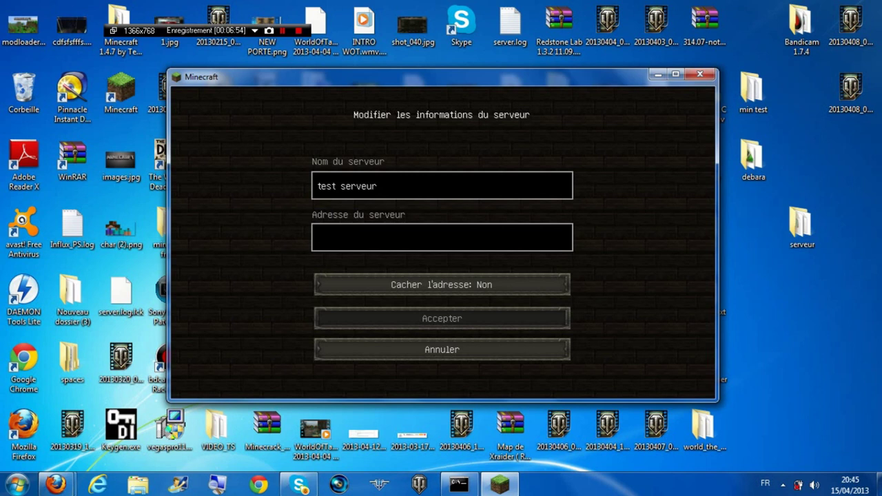
{"action": "type", "text": "localhost"}
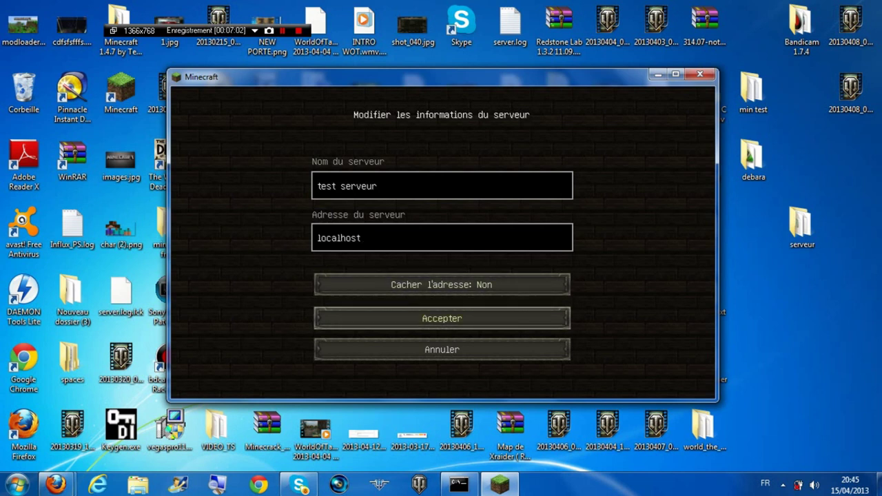
{"action": "left_click", "coordinate": [441, 318]}
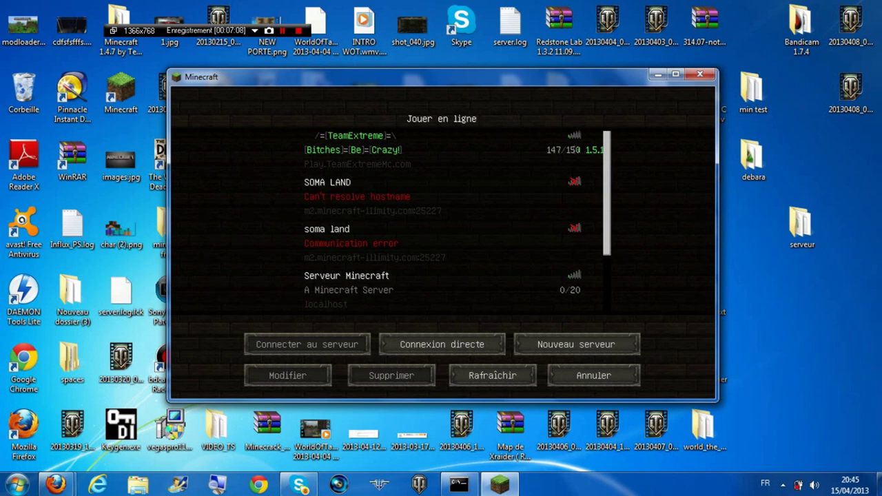
Select the 'test serveur' entry and connect to the local server
{"action": "scroll", "coordinate": [441, 220], "scroll_direction": "down", "scroll_amount": 1}
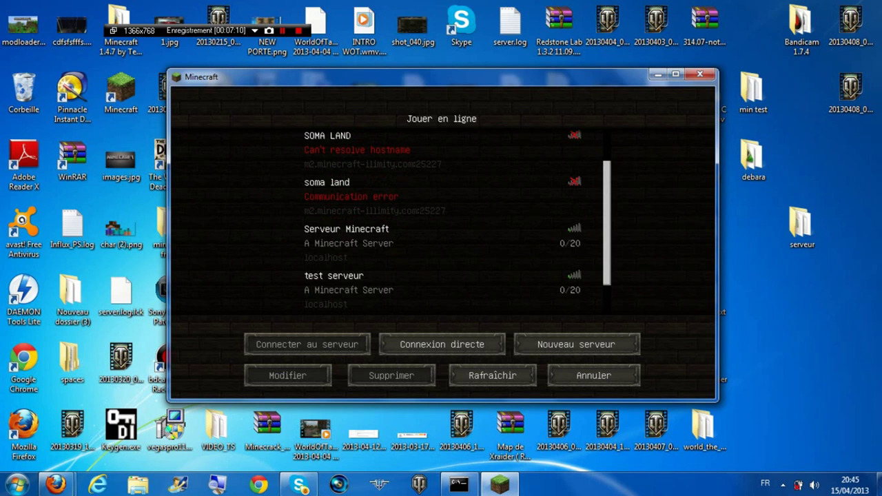
{"action": "left_click", "coordinate": [441, 288]}
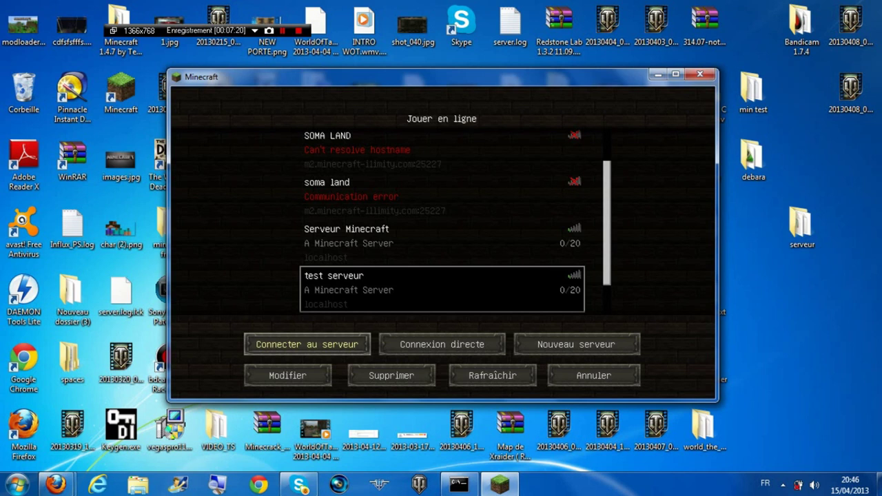
{"action": "left_click", "coordinate": [307, 344]}
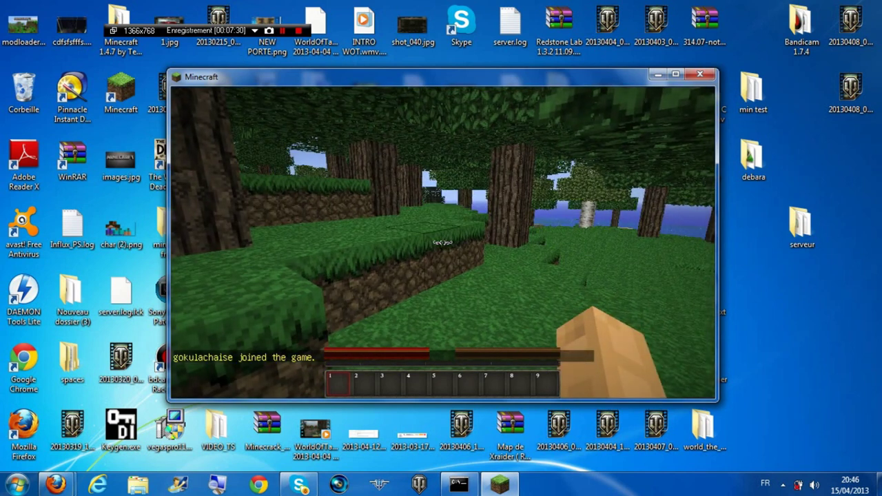
Show the F3 debug overlay, walk west, and dismiss the Start menu to resume play
{"action": "key", "text": "F3"}
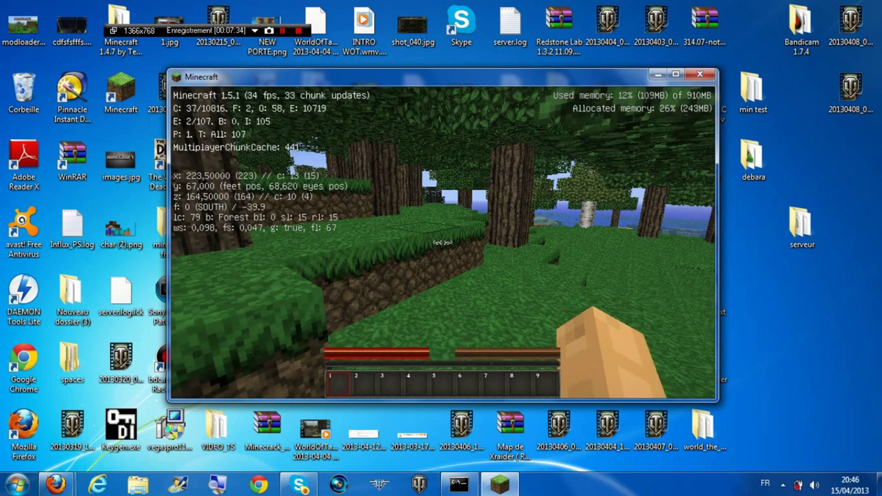
{"action": "mouse_move", "coordinate": [442, 242]}
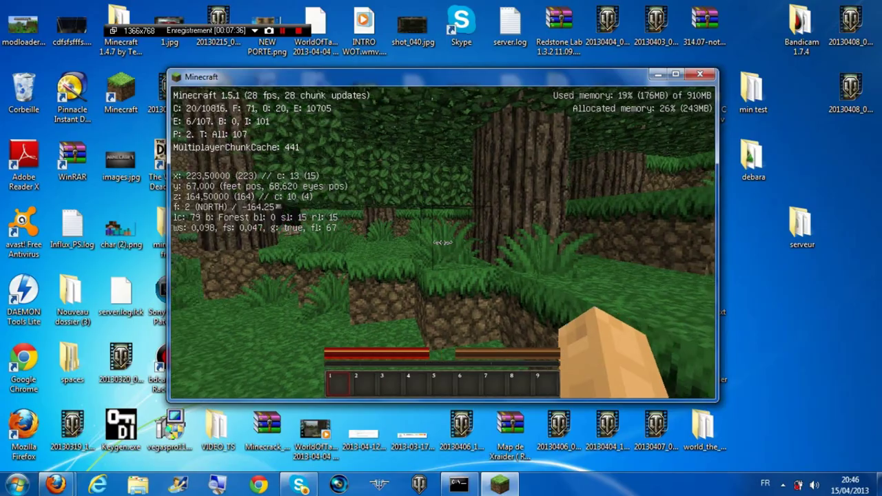
{"action": "key", "text": "w"}
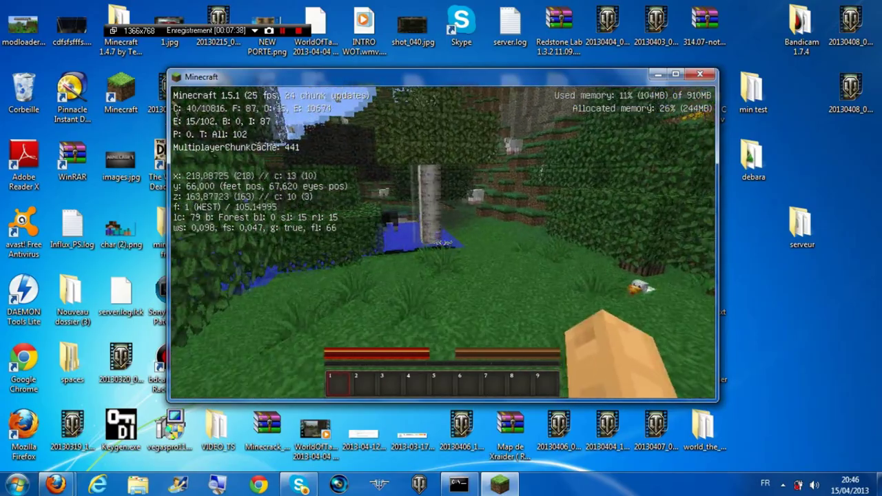
{"action": "key", "text": "w"}
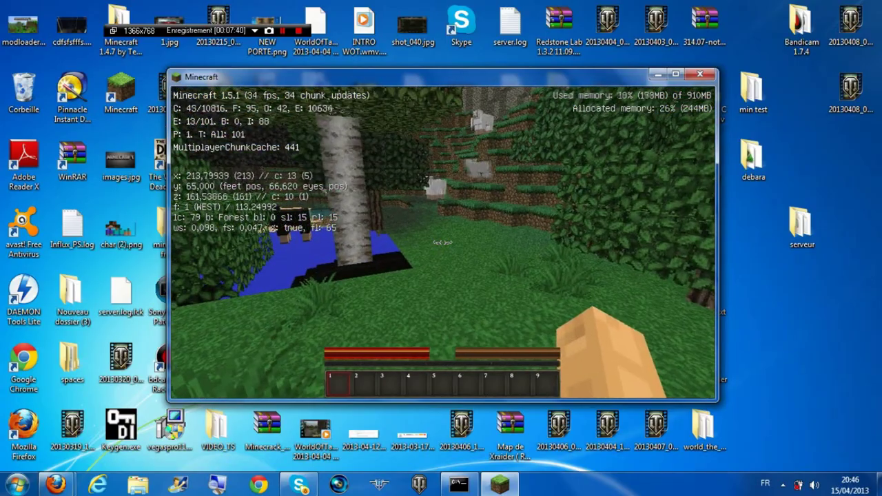
{"action": "key", "text": "super"}
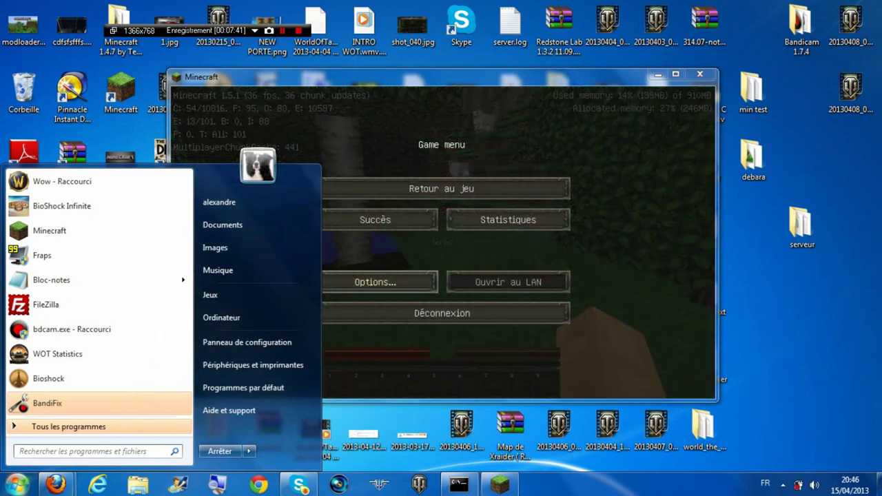
{"action": "left_click", "coordinate": [782, 484]}
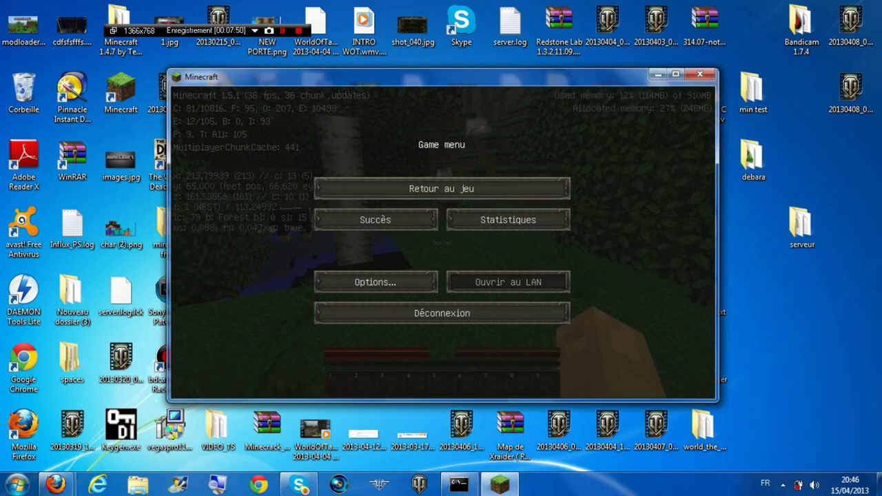
{"action": "key", "text": "Escape"}
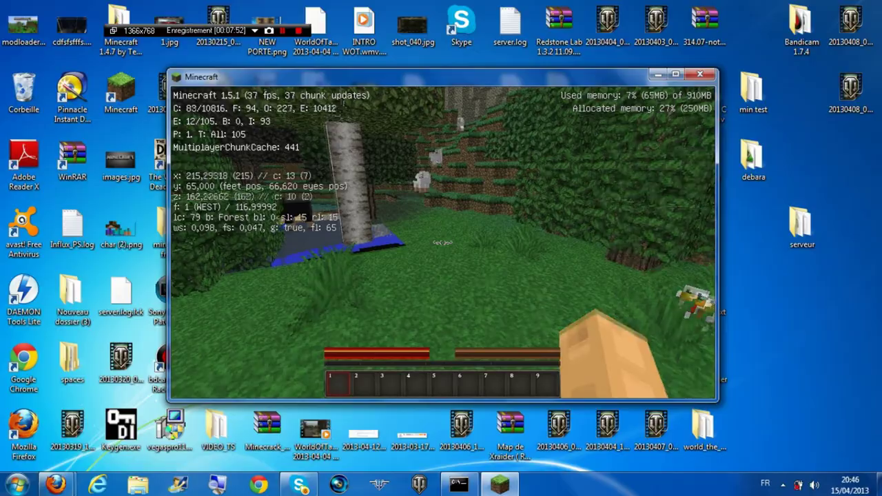
Walk south through the forest into the water by the shore and open chat
{"action": "key", "text": "w"}
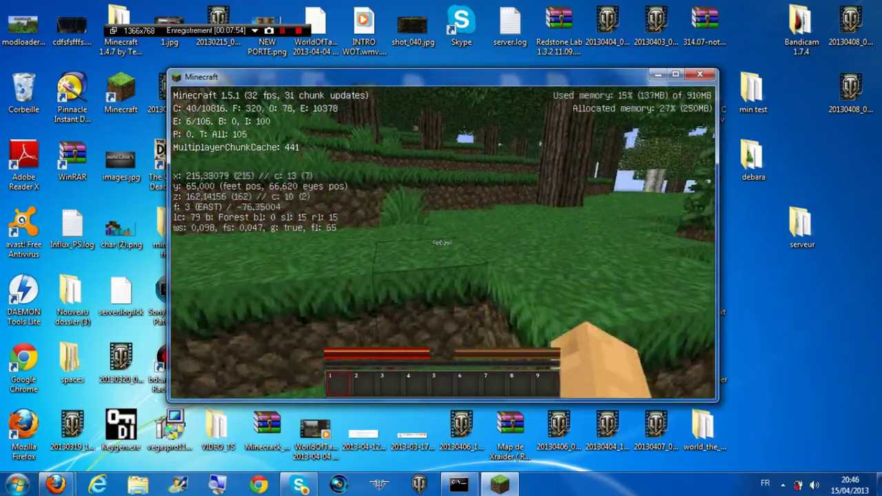
{"action": "key", "text": "w"}
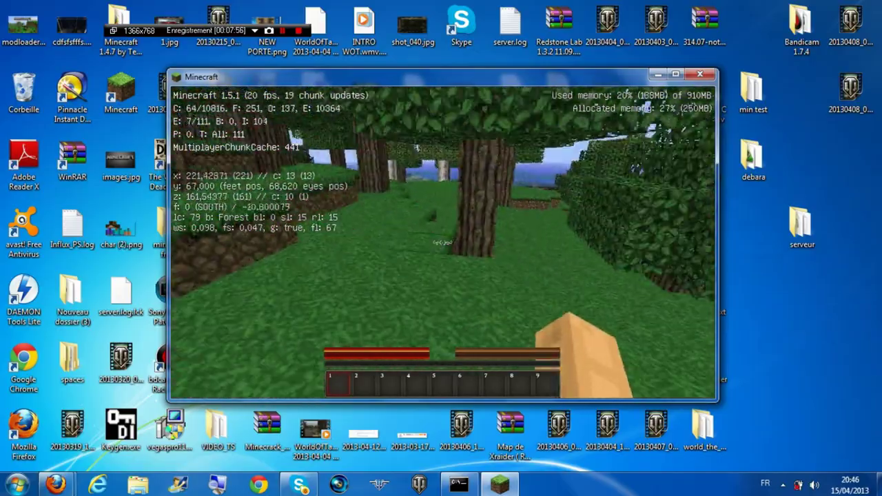
{"action": "key", "text": "w"}
{"action": "key", "text": "w"}
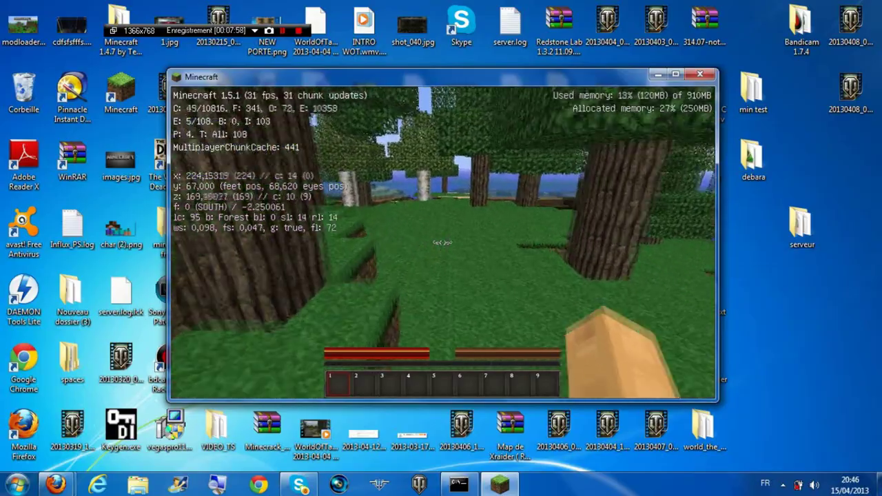
{"action": "key", "text": "w"}
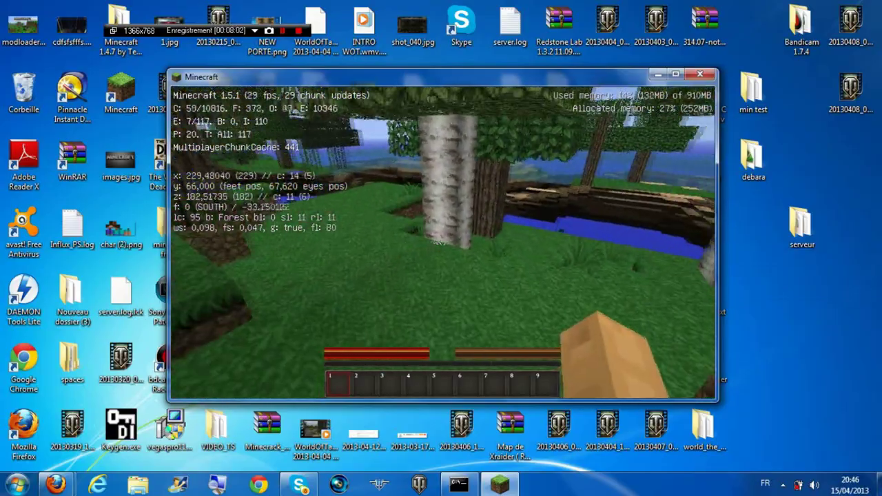
{"action": "key", "text": "w"}
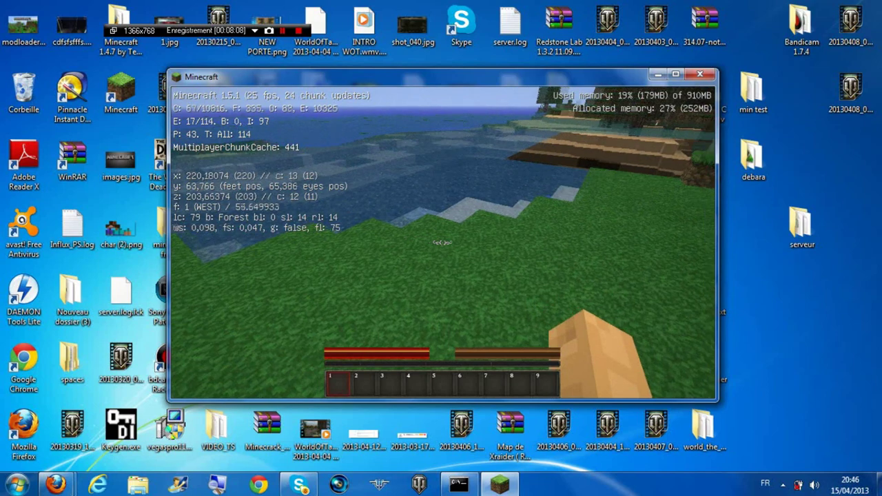
{"action": "key", "text": "w"}
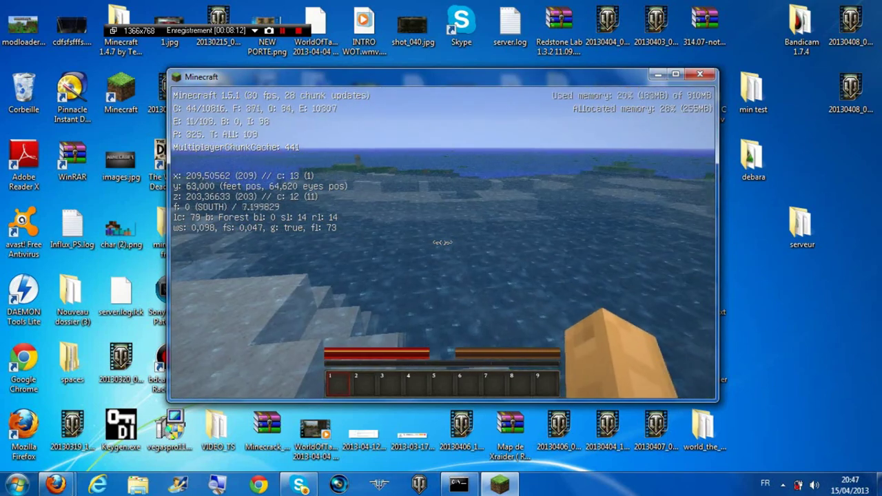
{"action": "key", "text": "slash"}
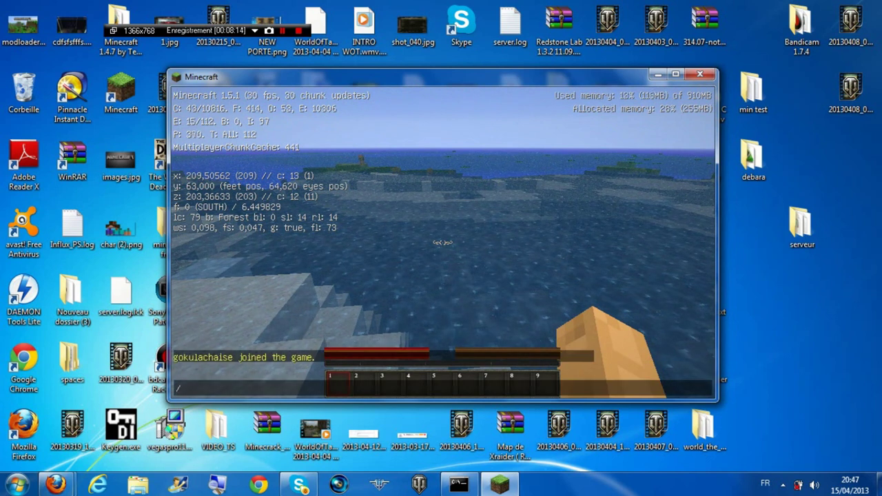
Try the /gm 1 and /gamemode 1 chat commands; both are rejected
{"action": "type", "text": "gm"}
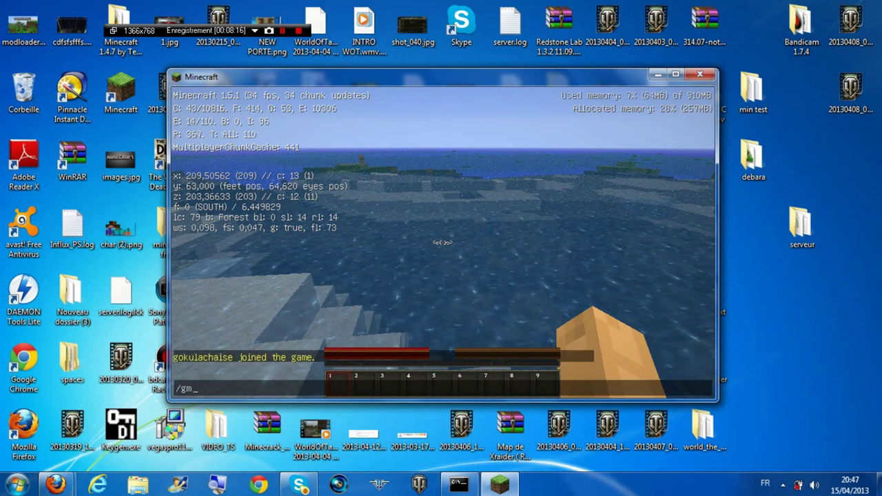
{"action": "type", "text": "1"}
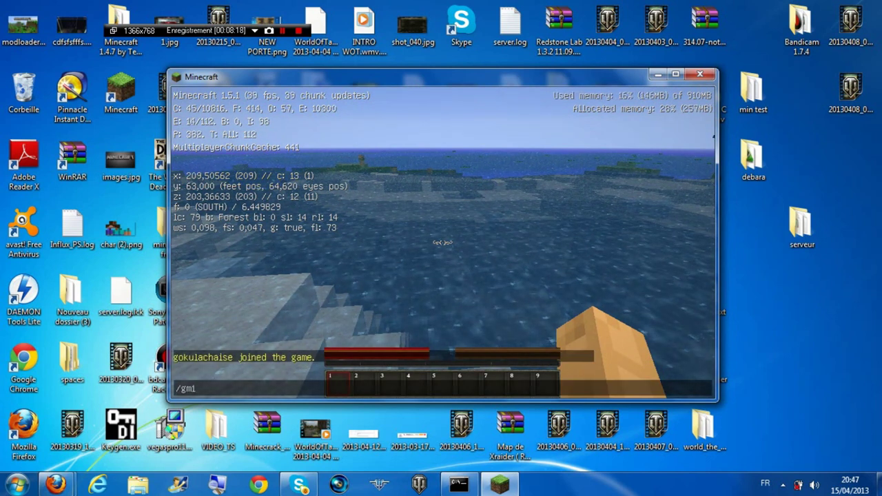
{"action": "key", "text": "BackSpace"}
{"action": "type", "text": "1"}
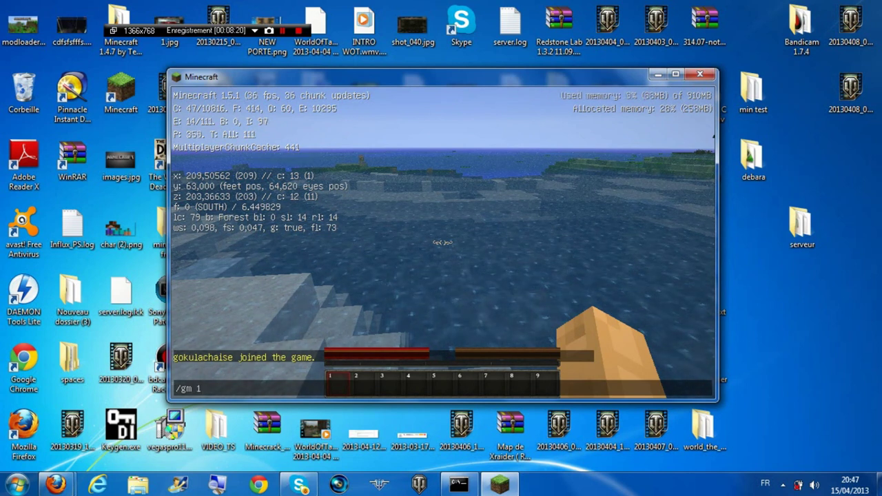
{"action": "key", "text": "Return"}
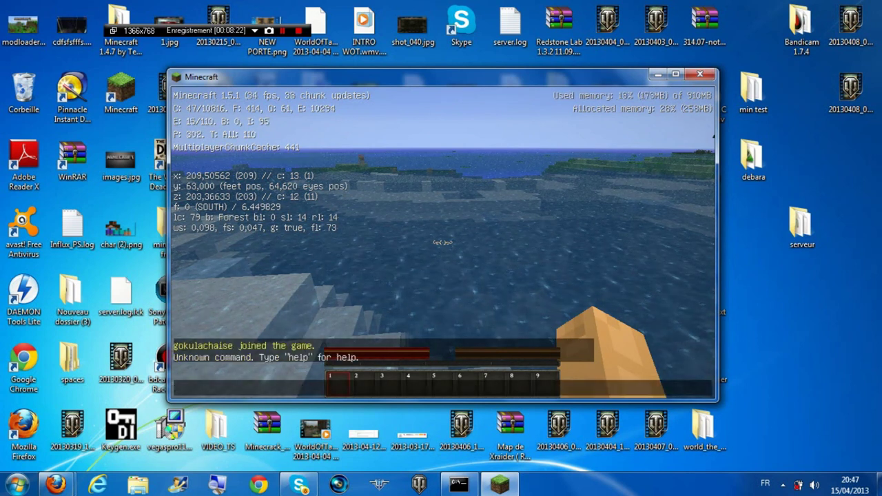
{"action": "type", "text": "/gamemode 1"}
{"action": "key", "text": "Return"}
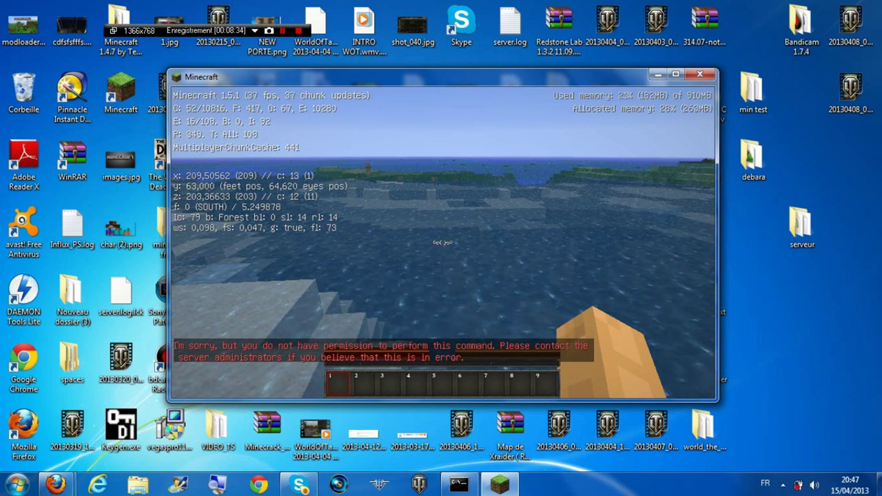
{"action": "key", "text": "super"}
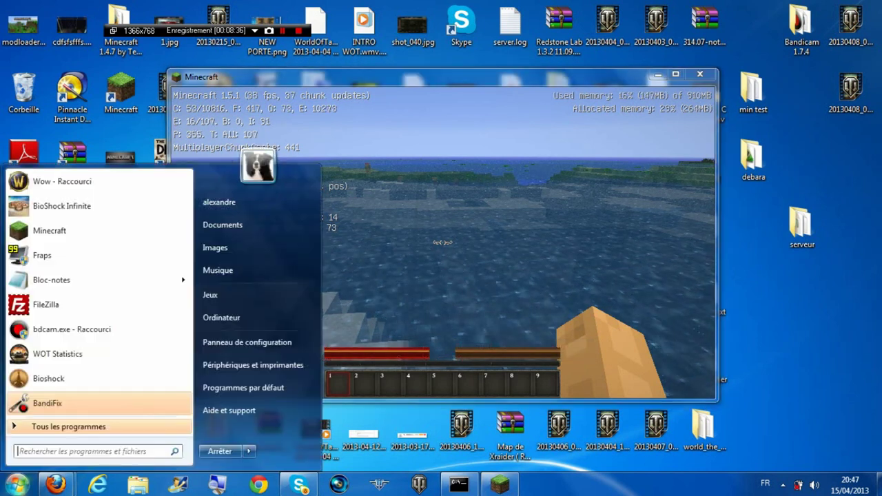
Grant the player operator status with the op command in the server console
{"action": "left_click", "coordinate": [459, 484]}
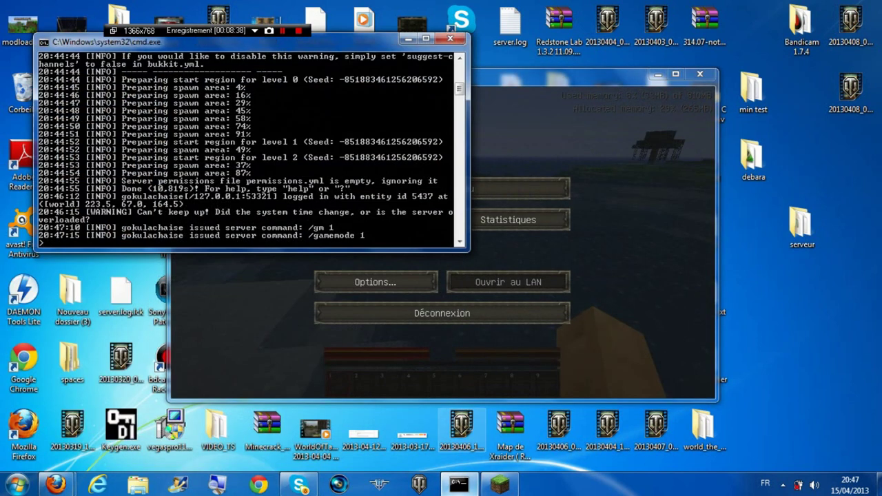
{"action": "left_click_drag", "start_coordinate": [241, 41], "coordinate": [308, 53]}
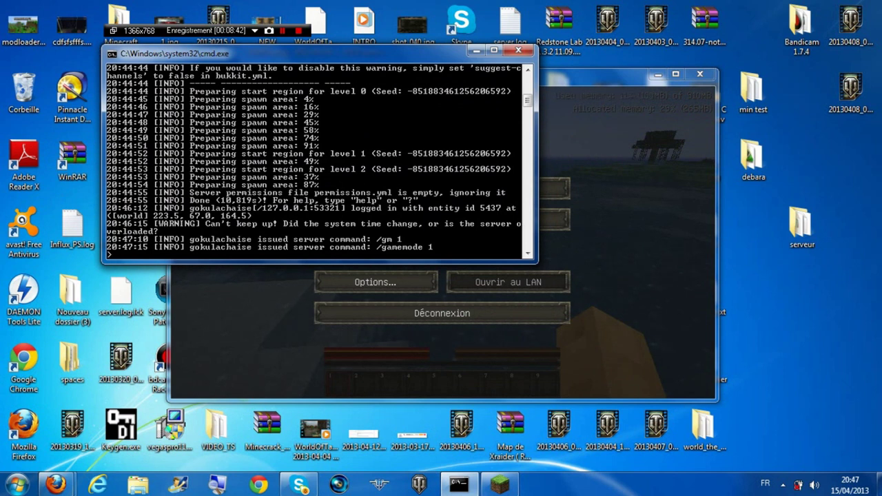
{"action": "type", "text": "op gokulachaise"}
{"action": "key", "text": "Return"}
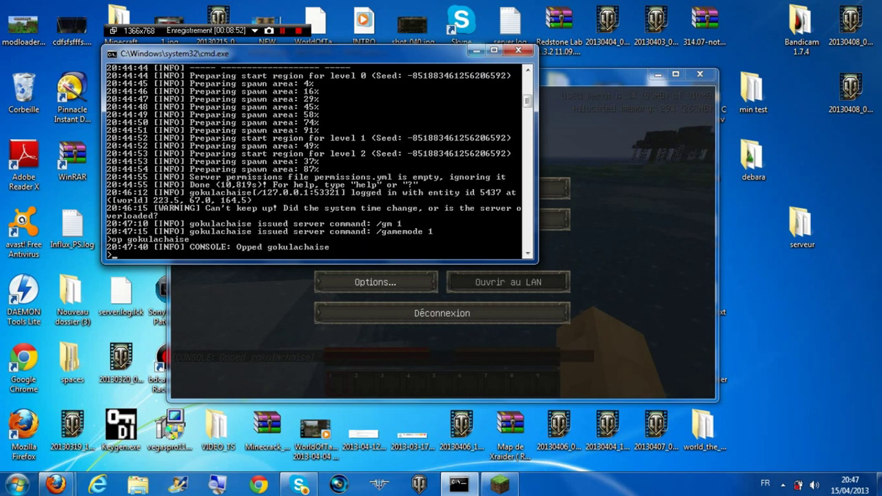
Minimize the console and enter /gamemode 1 in Minecraft chat
{"action": "left_click", "coordinate": [475, 50]}
{"action": "key", "text": "Escape"}
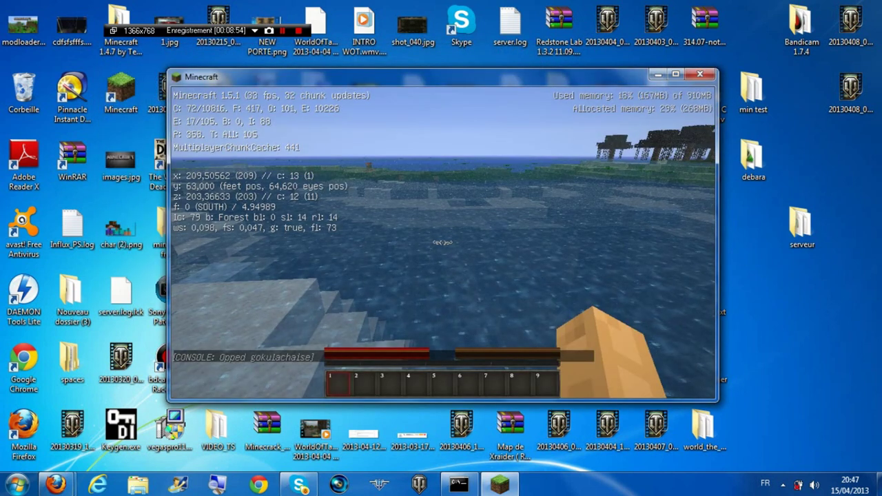
{"action": "type", "text": "/gamemode"}
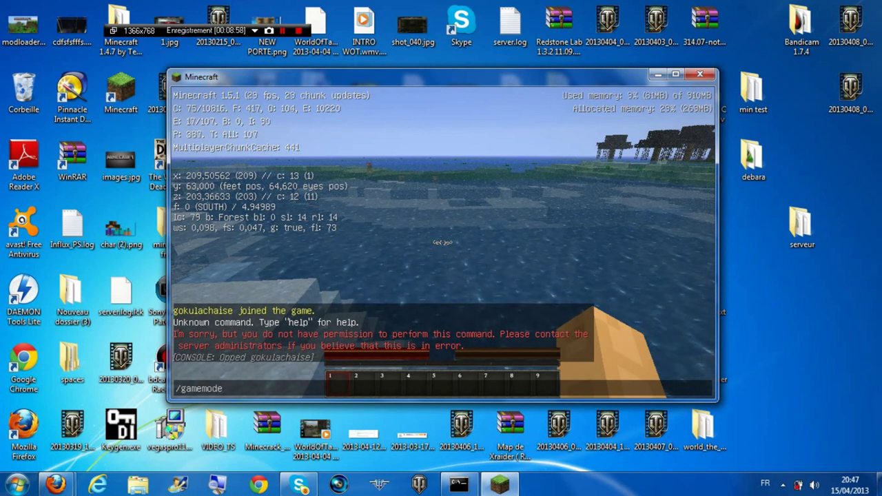
{"action": "type", "text": " 1"}
Switch to creative with /gamemode 1, fly over the swamp and river, then pause
{"action": "key", "text": "Return"}
{"action": "key", "text": "space"}
{"action": "key", "text": "space"}
{"action": "key", "text": "w"}
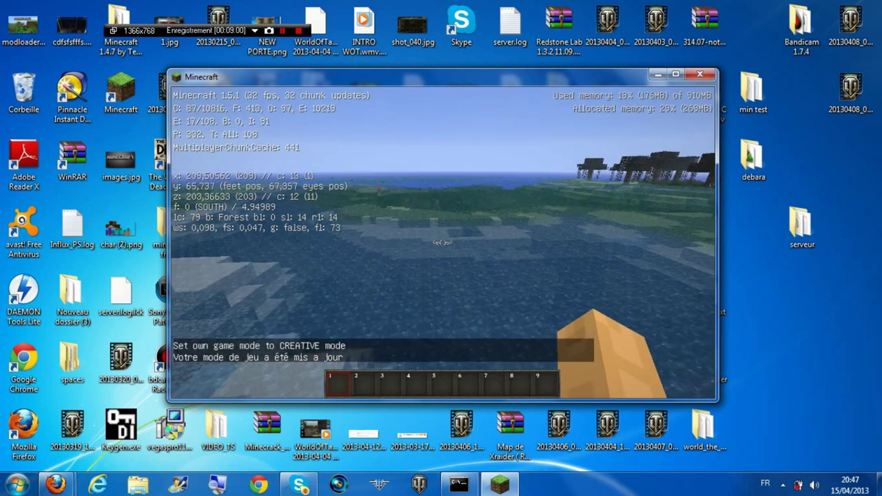
{"action": "key", "text": "w"}
{"action": "key", "text": "space"}
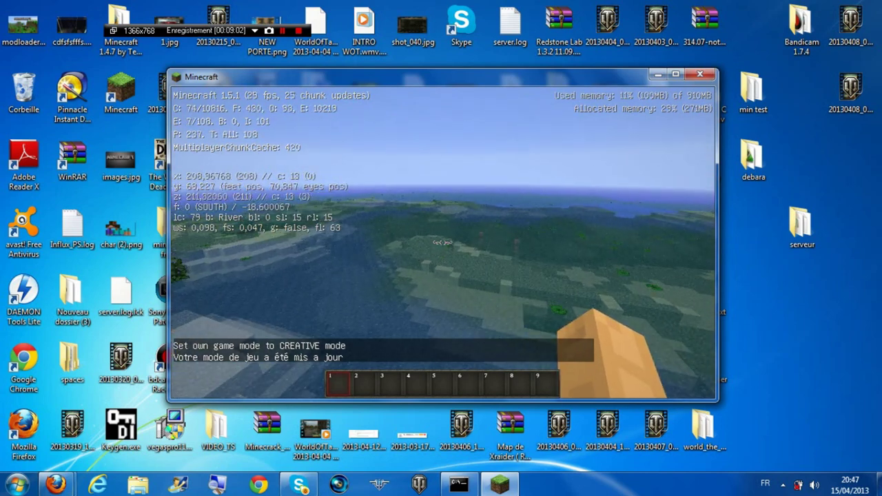
{"action": "key", "text": "w"}
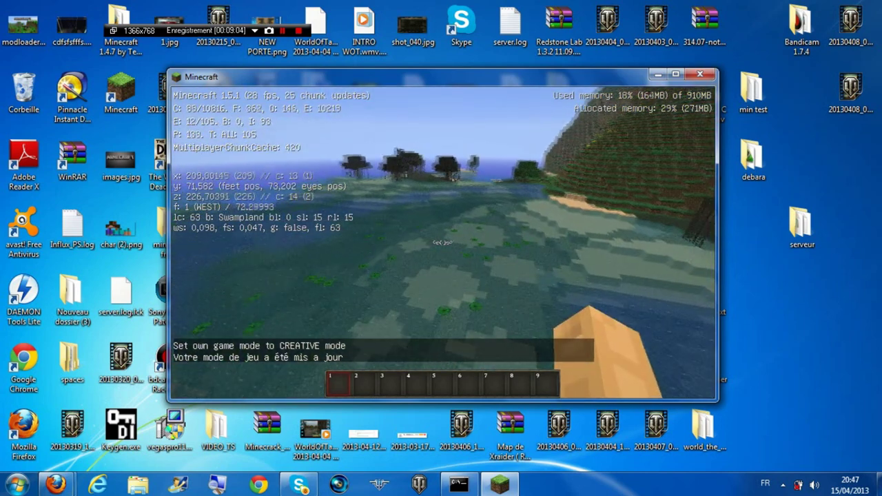
{"action": "key", "text": "w"}
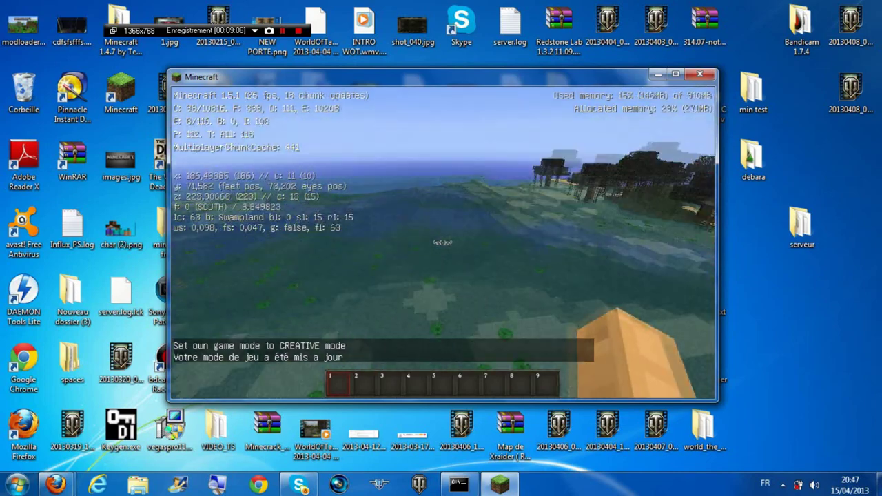
{"action": "key", "text": "w"}
{"action": "key", "text": "w"}
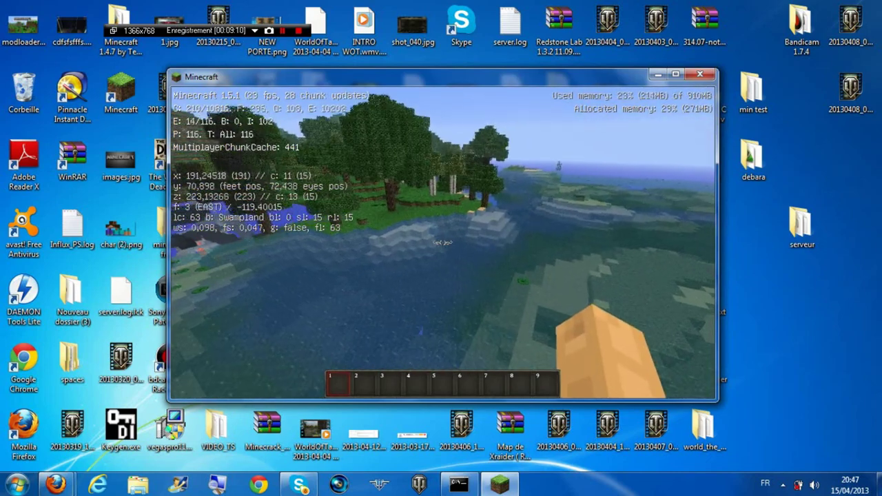
{"action": "key", "text": "w"}
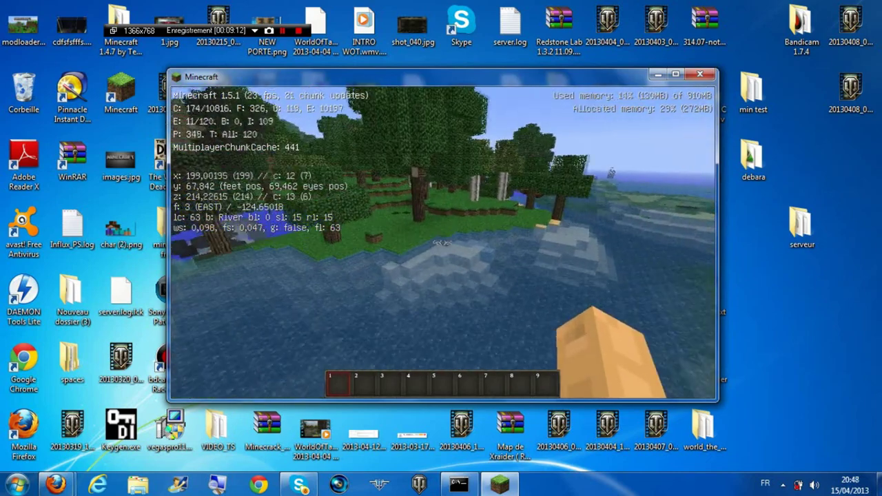
{"action": "key", "text": "Escape"}
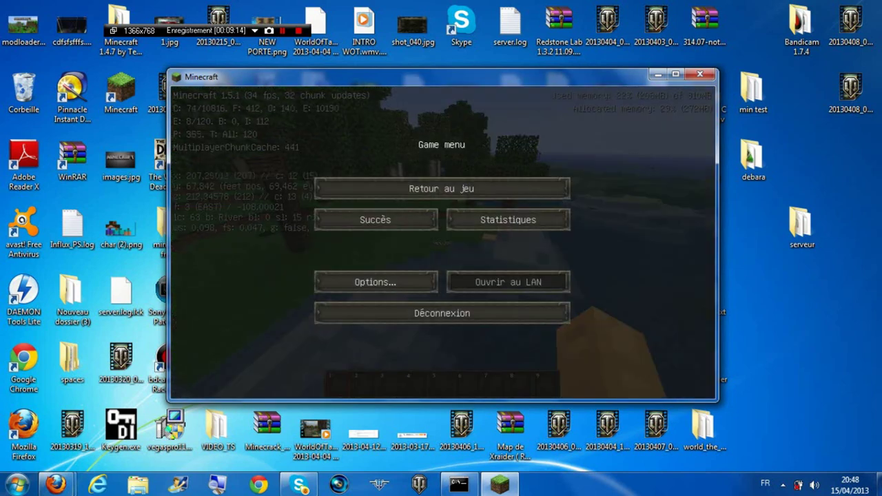
Disconnect from test serveur, quit Minecraft, and bring the server console back
{"action": "left_click", "coordinate": [489, 311]}
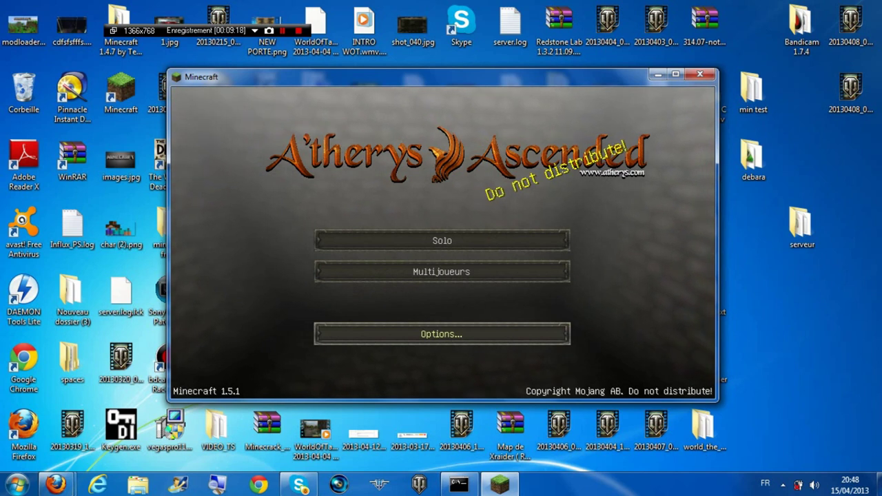
{"action": "key", "text": "alt+F4"}
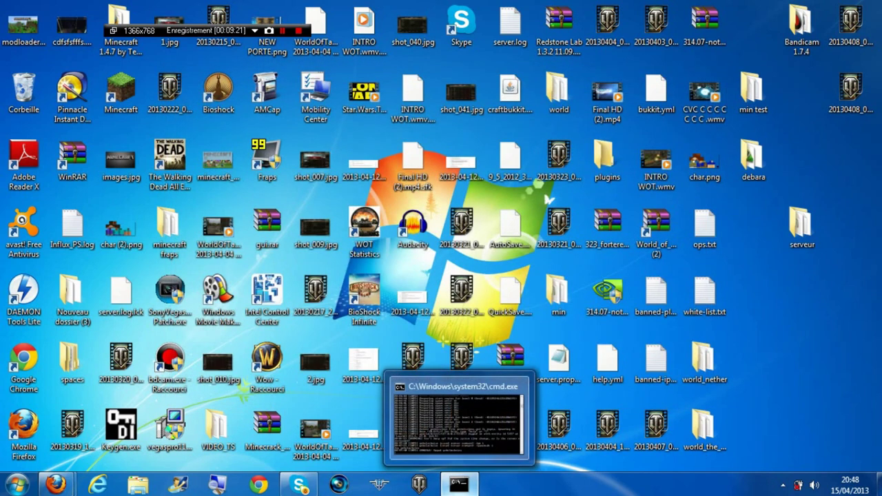
{"action": "mouse_move", "coordinate": [300, 485]}
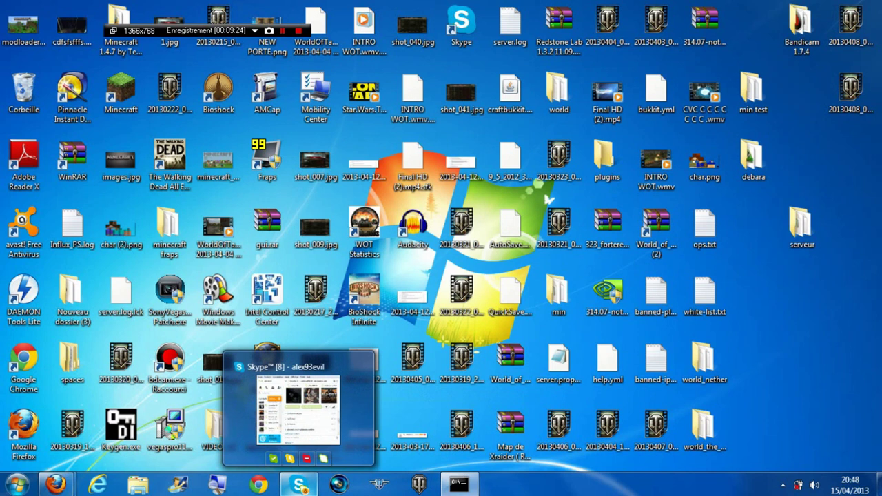
{"action": "left_click", "coordinate": [458, 485]}
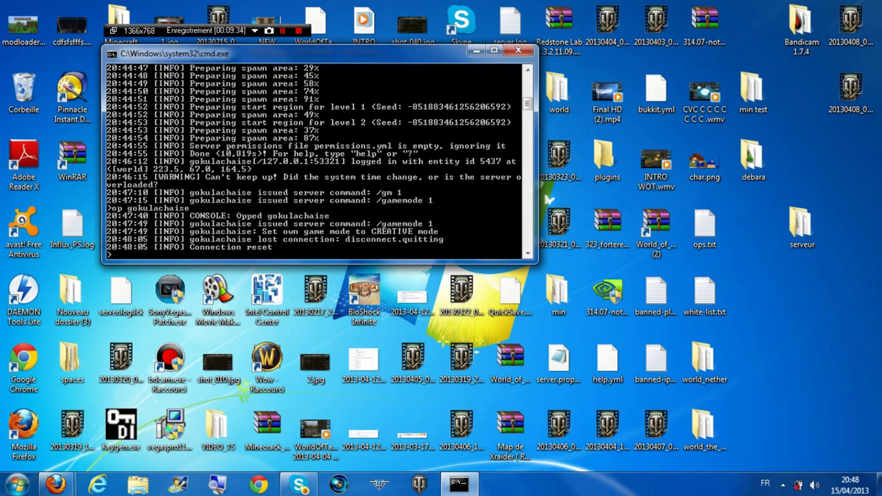
Stop the CraftBukkit server with the stop command and close the console window
{"action": "type", "text": "top"}
{"action": "key", "text": "Return"}
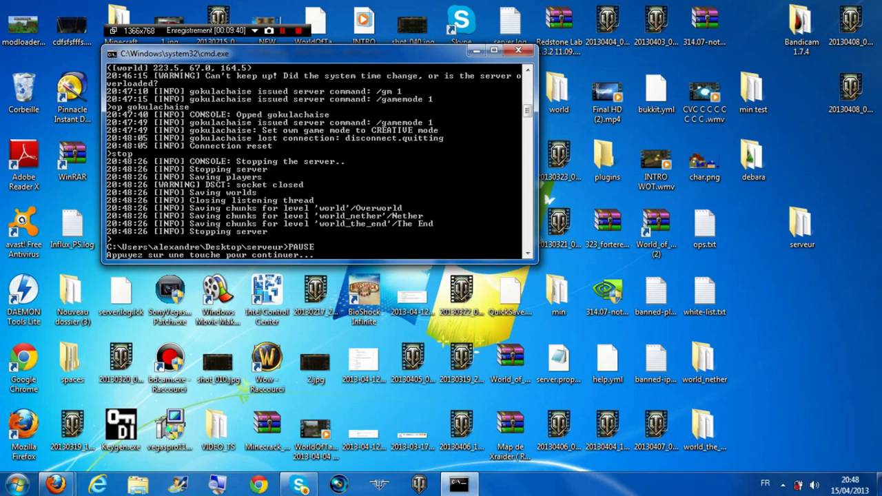
{"action": "key", "text": "Return"}
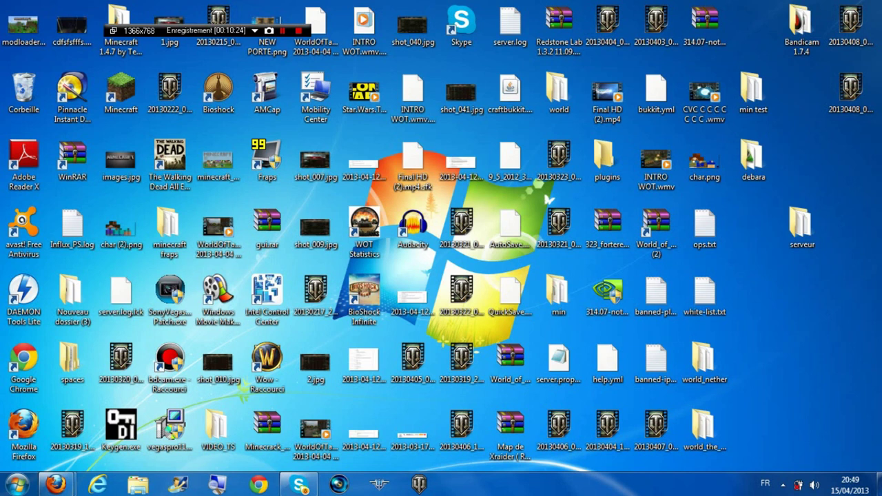
Maximize Firefox to read the public IP on mon-ip.com, then view the minecraft.fr port tutorial
{"action": "mouse_move", "coordinate": [55, 485]}
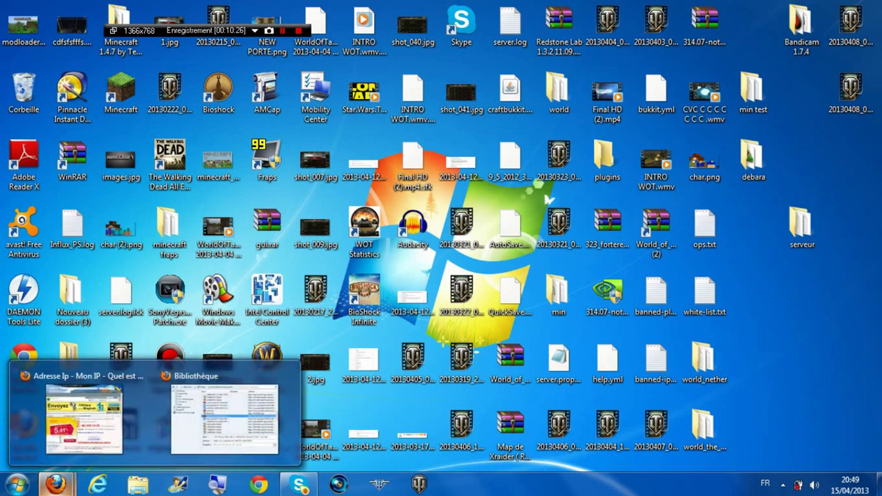
{"action": "left_click", "coordinate": [83, 417]}
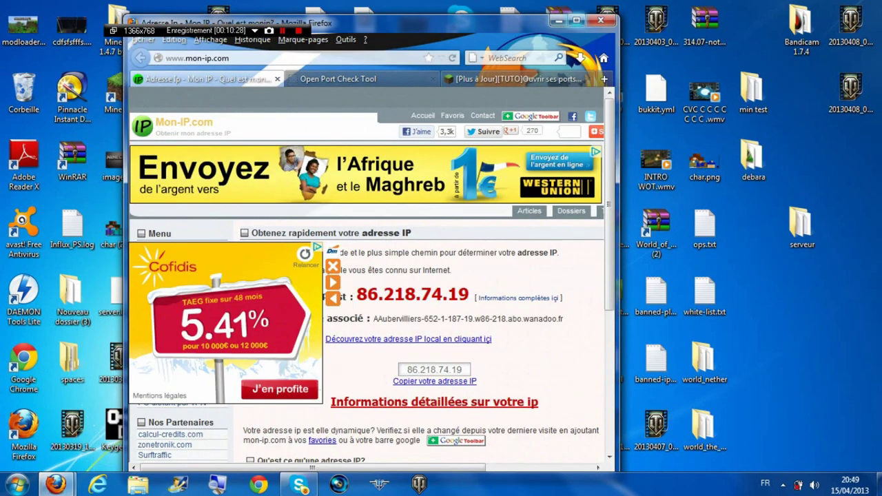
{"action": "left_click", "coordinate": [576, 20]}
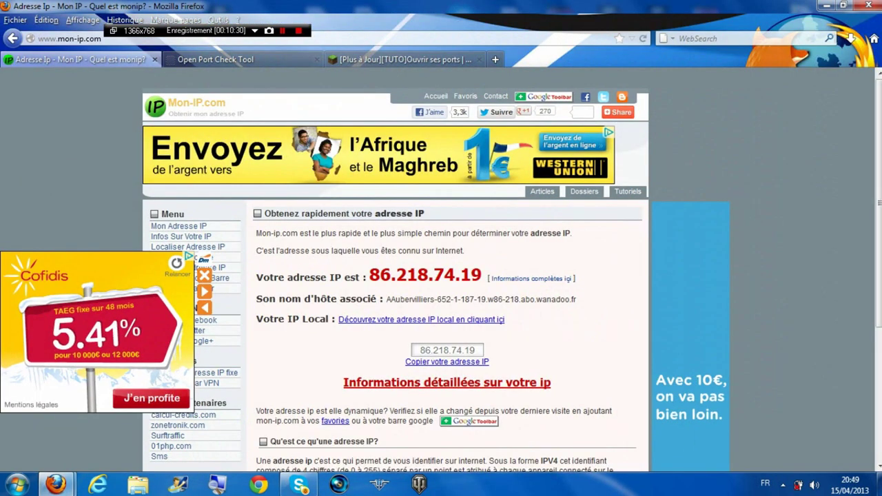
{"action": "scroll", "coordinate": [690, 470], "scroll_direction": "down", "scroll_amount": 2}
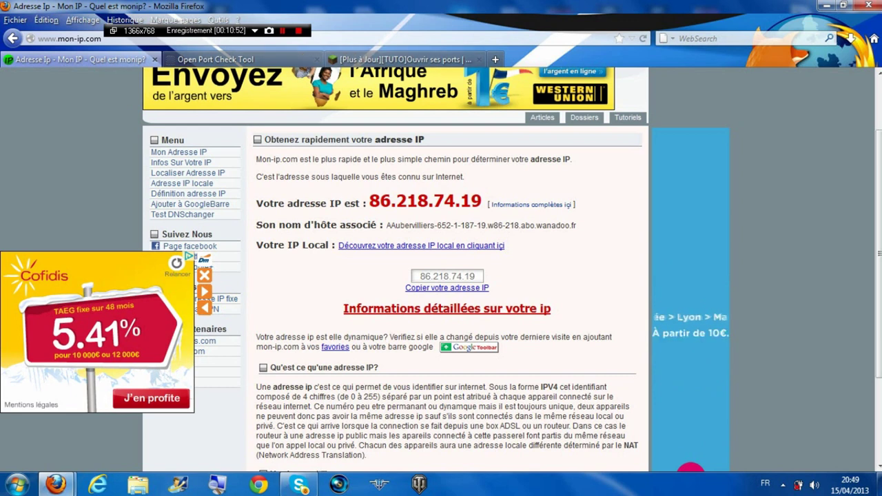
{"action": "left_click", "coordinate": [399, 60]}
{"action": "scroll", "coordinate": [441, 275], "scroll_direction": "down", "scroll_amount": 5}
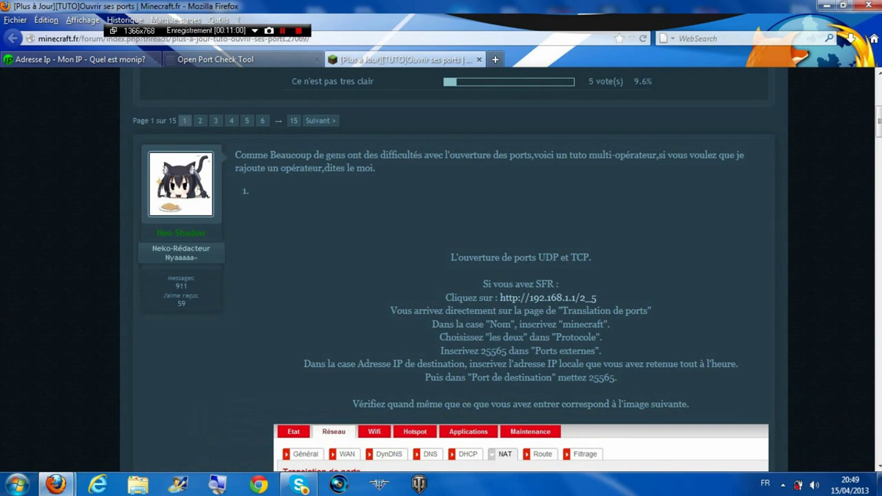
Read through the Minecraft.fr port-forwarding tutorial down to the Orange Livebox section
{"action": "scroll", "coordinate": [441, 275], "scroll_direction": "down", "scroll_amount": 7}
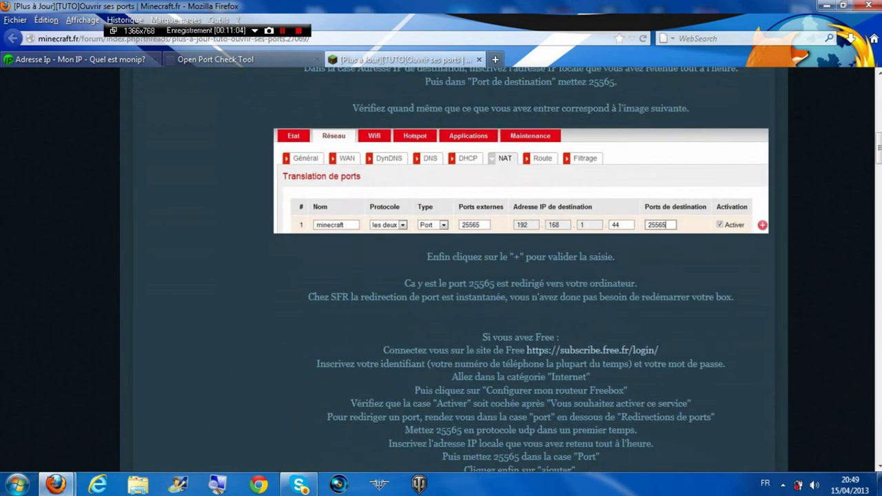
{"action": "scroll", "coordinate": [441, 276], "scroll_direction": "up", "scroll_amount": 4}
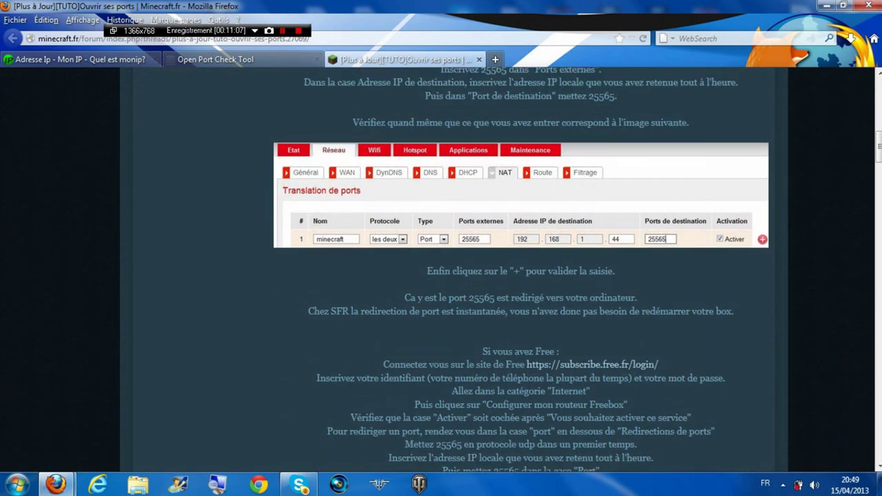
{"action": "scroll", "coordinate": [441, 275], "scroll_direction": "down", "scroll_amount": 12}
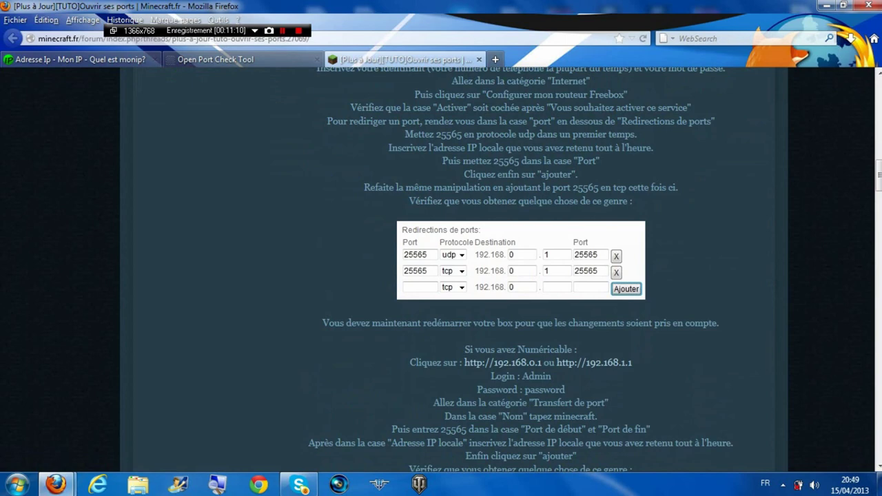
{"action": "scroll", "coordinate": [516, 375], "scroll_direction": "down", "scroll_amount": 10}
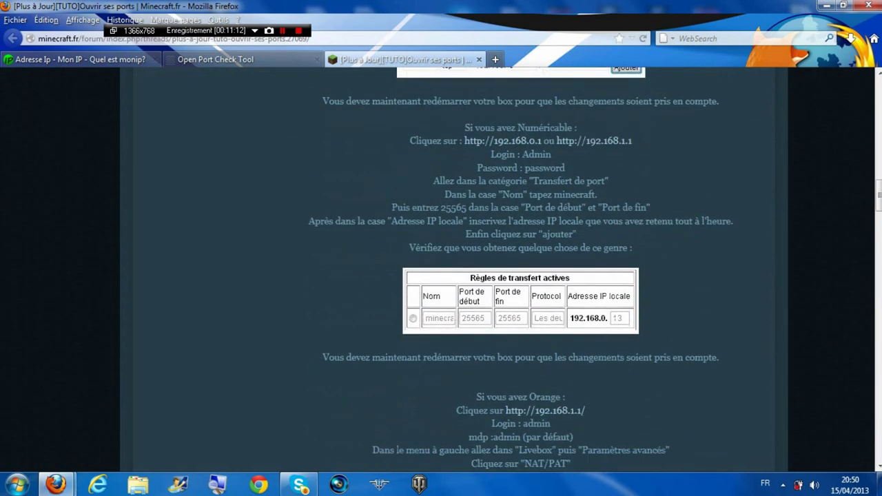
{"action": "scroll", "coordinate": [441, 276], "scroll_direction": "down", "scroll_amount": 5}
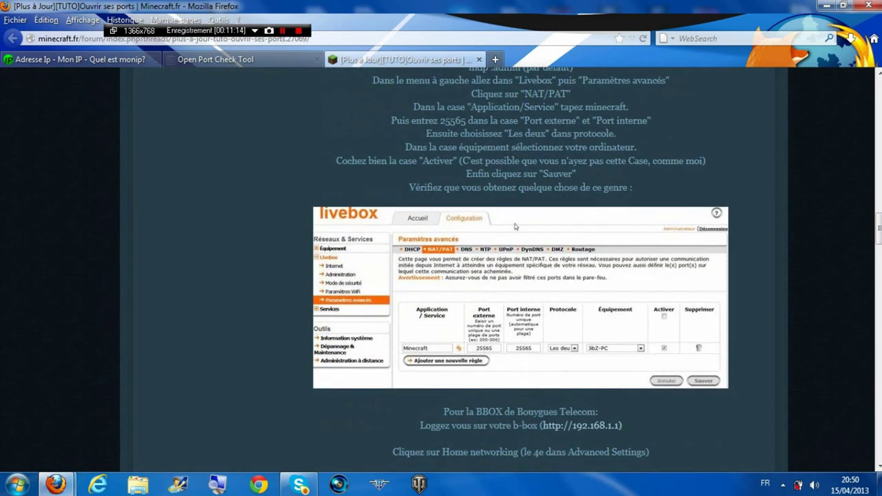
{"action": "scroll", "coordinate": [516, 152], "scroll_direction": "up", "scroll_amount": 8}
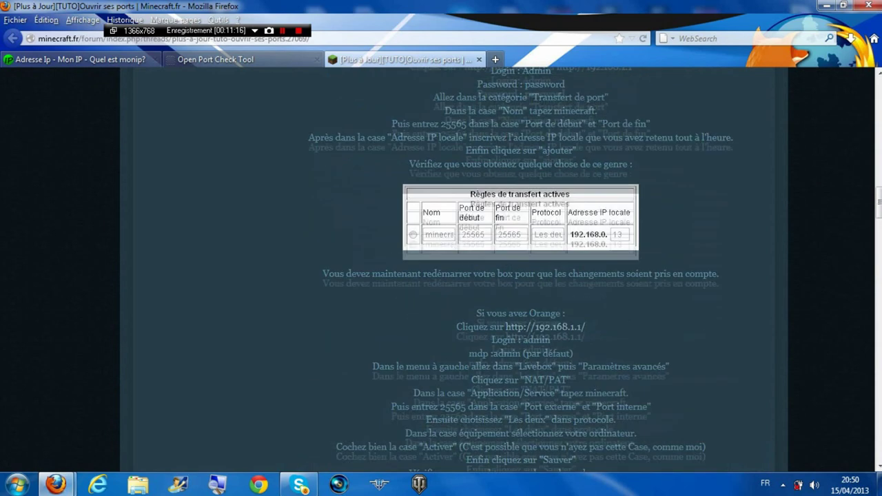
{"action": "scroll", "coordinate": [441, 276], "scroll_direction": "down", "scroll_amount": 20}
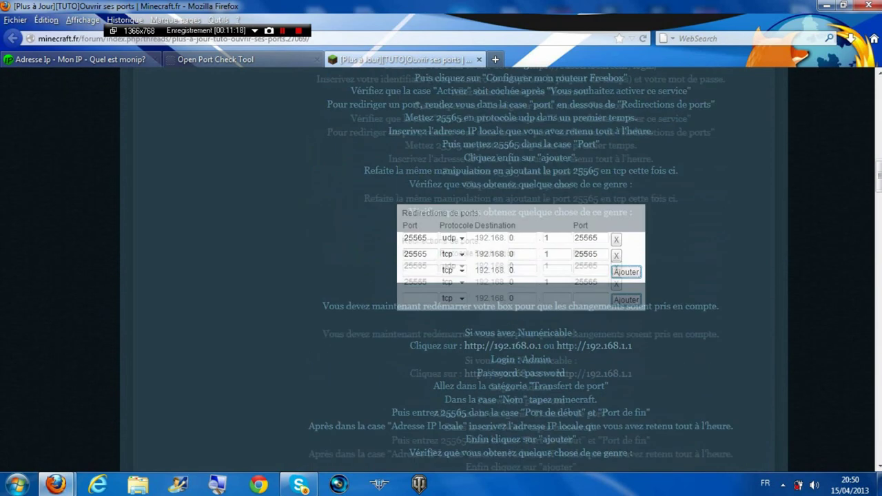
{"action": "scroll", "coordinate": [441, 275], "scroll_direction": "up", "scroll_amount": 6}
{"action": "scroll", "coordinate": [442, 275], "scroll_direction": "up", "scroll_amount": 3}
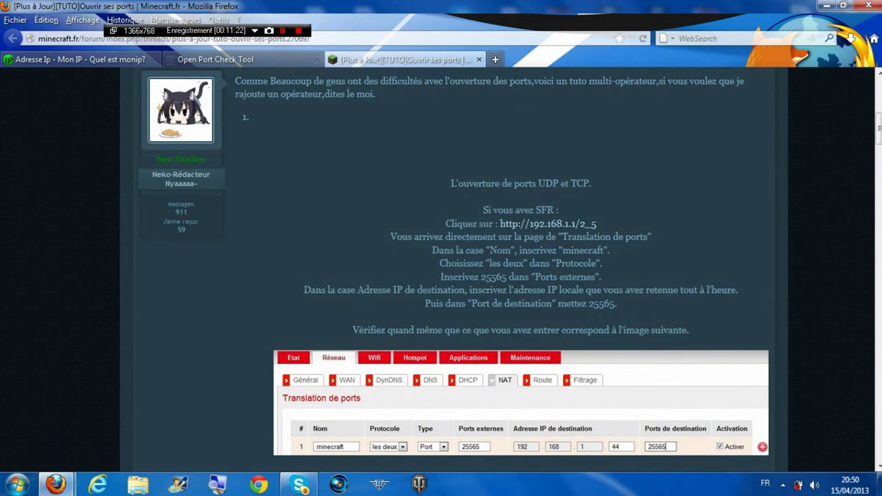
{"action": "scroll", "coordinate": [441, 275], "scroll_direction": "down", "scroll_amount": 8}
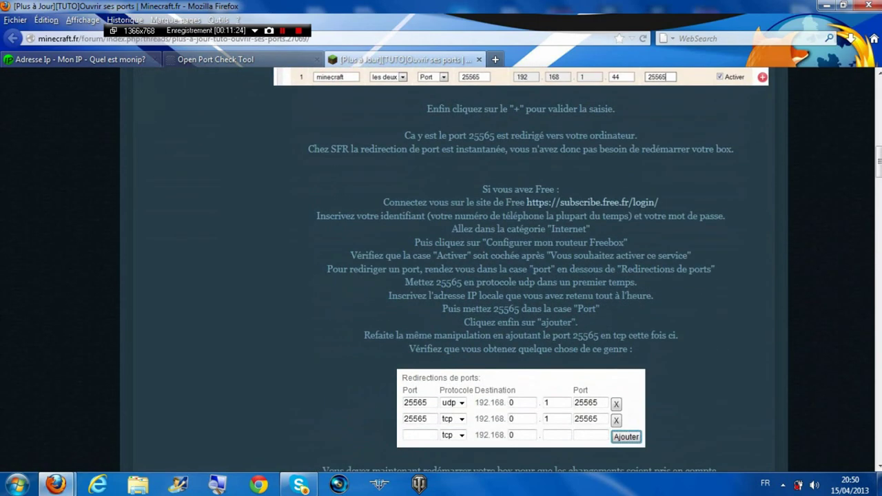
{"action": "scroll", "coordinate": [441, 276], "scroll_direction": "down", "scroll_amount": 5}
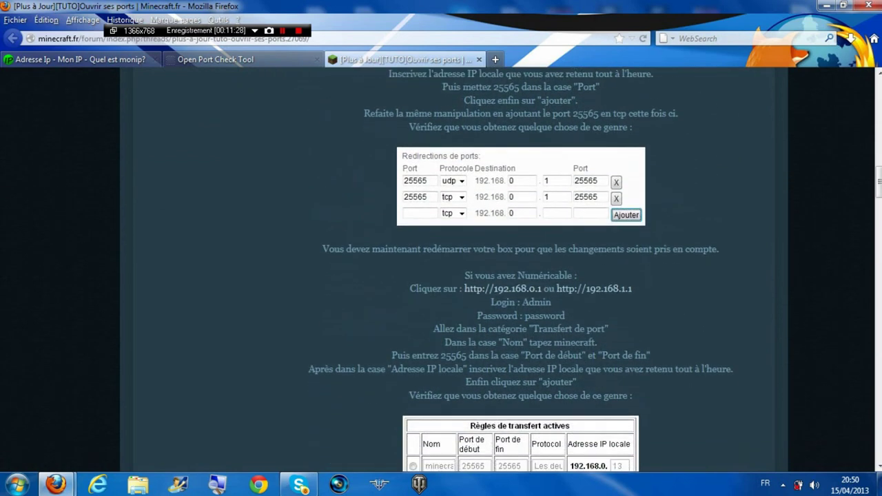
{"action": "scroll", "coordinate": [516, 449], "scroll_direction": "down", "scroll_amount": 7}
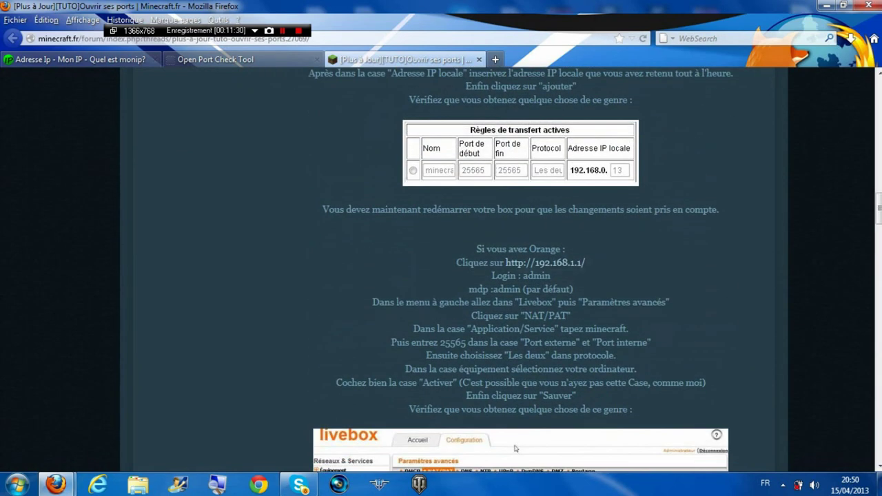
{"action": "scroll", "coordinate": [516, 448], "scroll_direction": "down", "scroll_amount": 10}
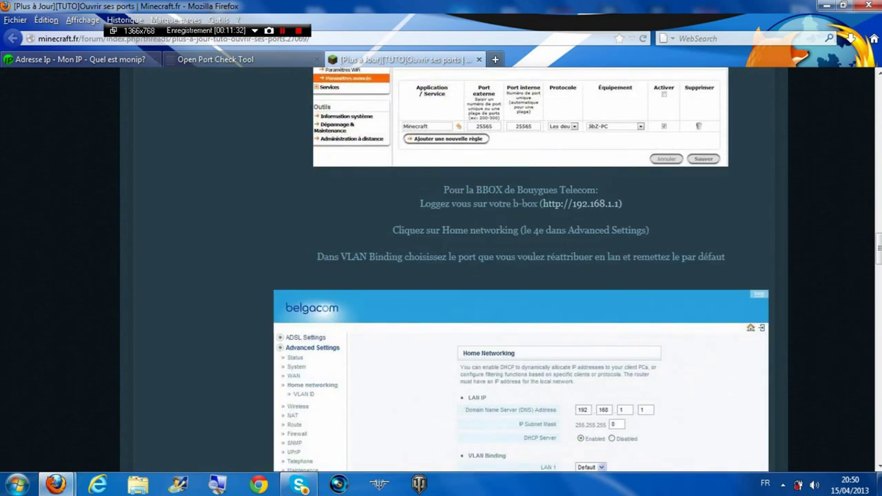
{"action": "scroll", "coordinate": [521, 269], "scroll_direction": "down", "scroll_amount": 10}
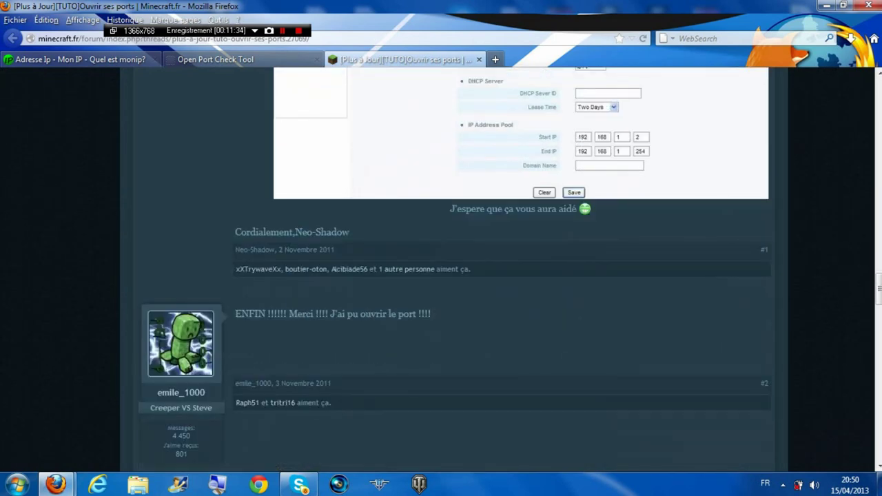
{"action": "scroll", "coordinate": [521, 269], "scroll_direction": "up", "scroll_amount": 6}
{"action": "scroll", "coordinate": [594, 215], "scroll_direction": "up", "scroll_amount": 20}
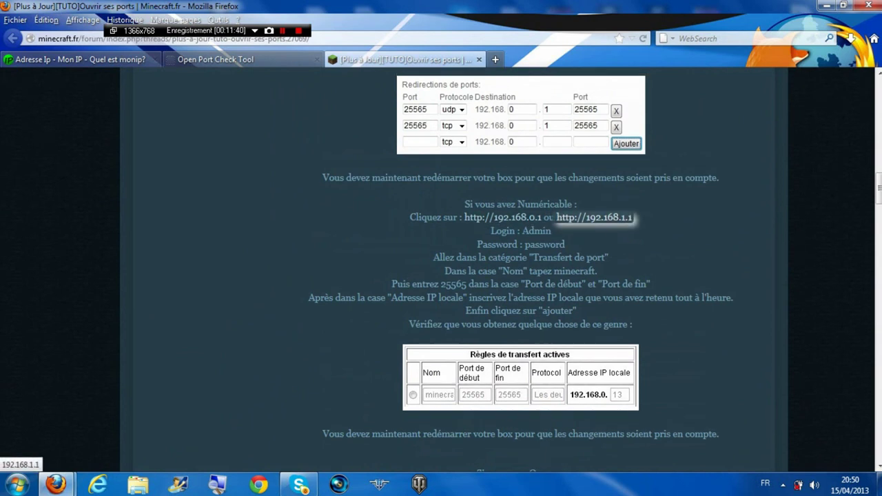
{"action": "scroll", "coordinate": [503, 215], "scroll_direction": "up", "scroll_amount": 5}
{"action": "scroll", "coordinate": [515, 226], "scroll_direction": "down", "scroll_amount": 15}
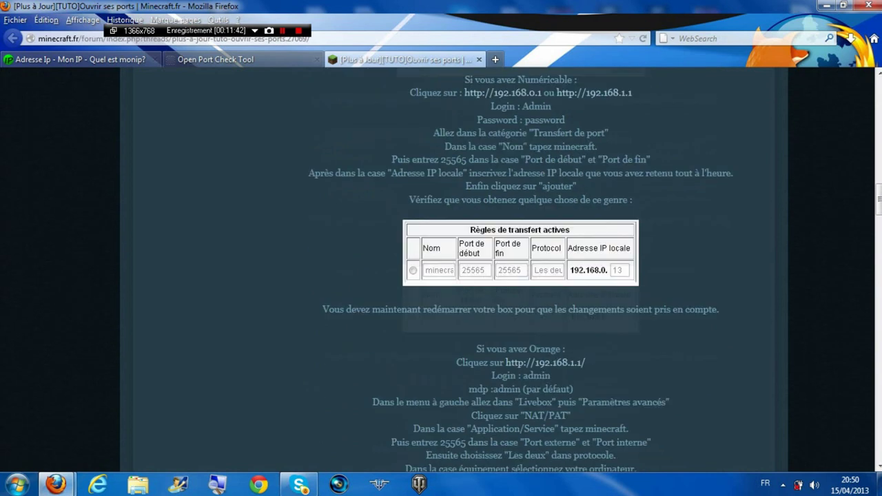
{"action": "scroll", "coordinate": [515, 226], "scroll_direction": "up", "scroll_amount": 2}
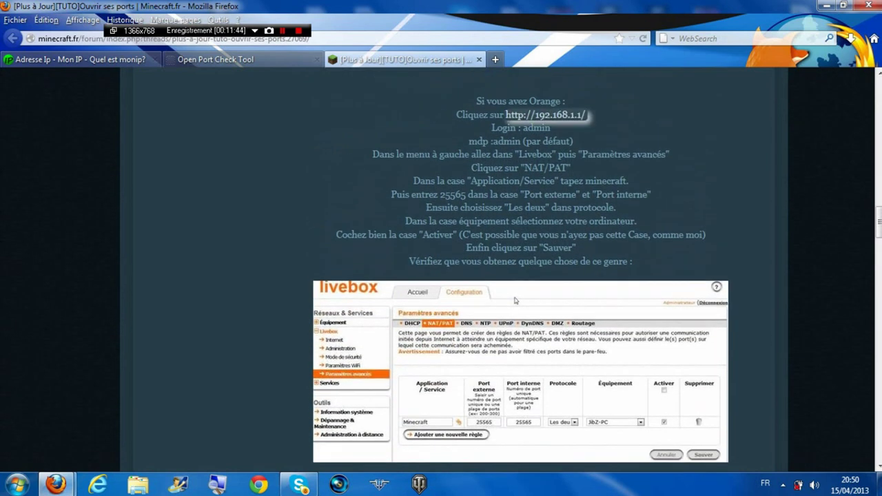
{"action": "left_click", "coordinate": [548, 117]}
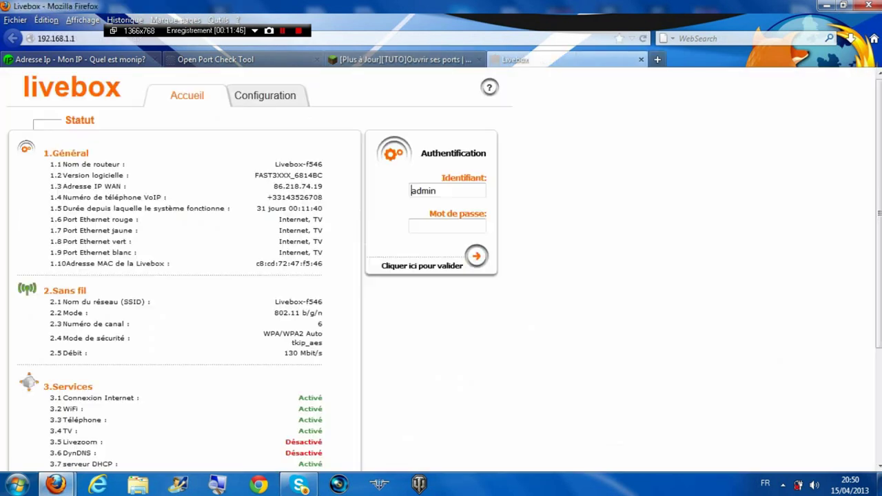
Enter the router password in the Mot de passe field and submit the Livebox login
{"action": "left_click", "coordinate": [447, 226]}
{"action": "type", "text": "admi"}
{"action": "key", "text": "Return"}
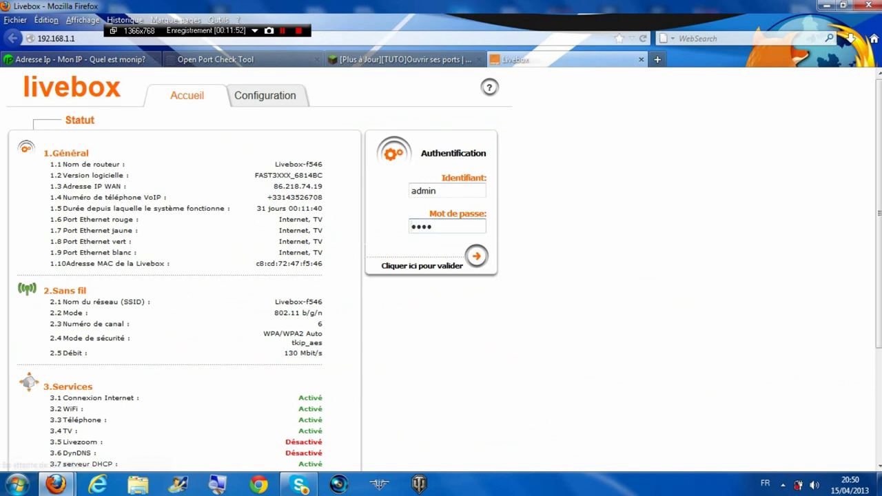
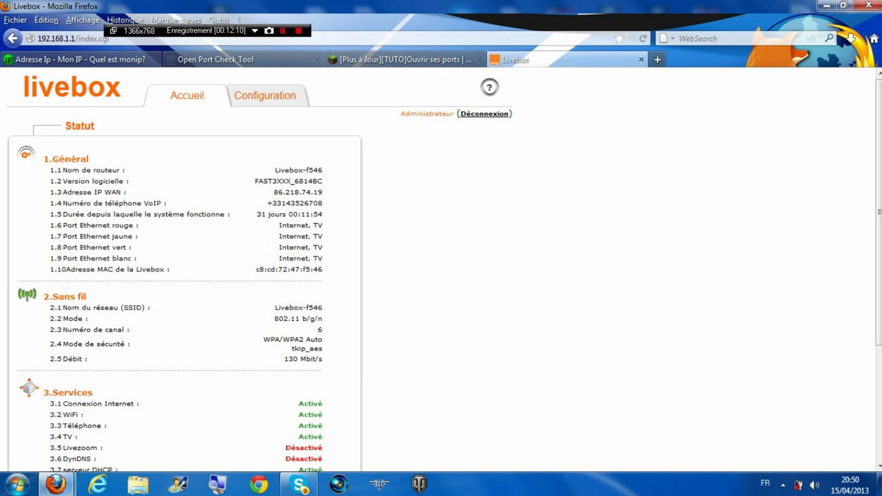
Go to Configuration > Livebox > Paramètres avancés to show the router's DHCP settings
{"action": "left_click", "coordinate": [265, 95]}
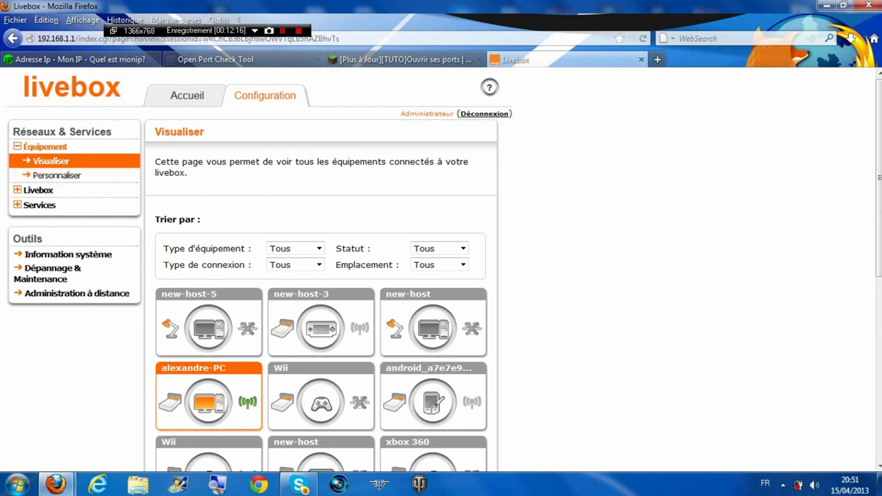
{"action": "left_click", "coordinate": [38, 190]}
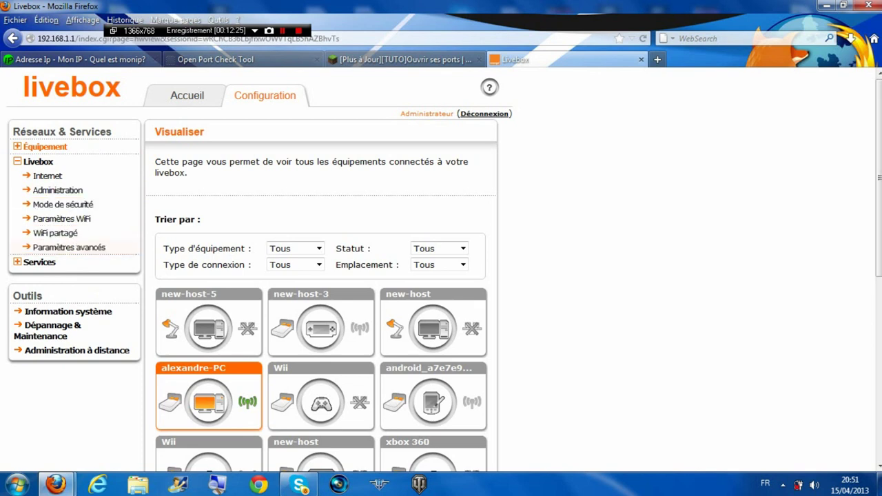
{"action": "left_click", "coordinate": [69, 247]}
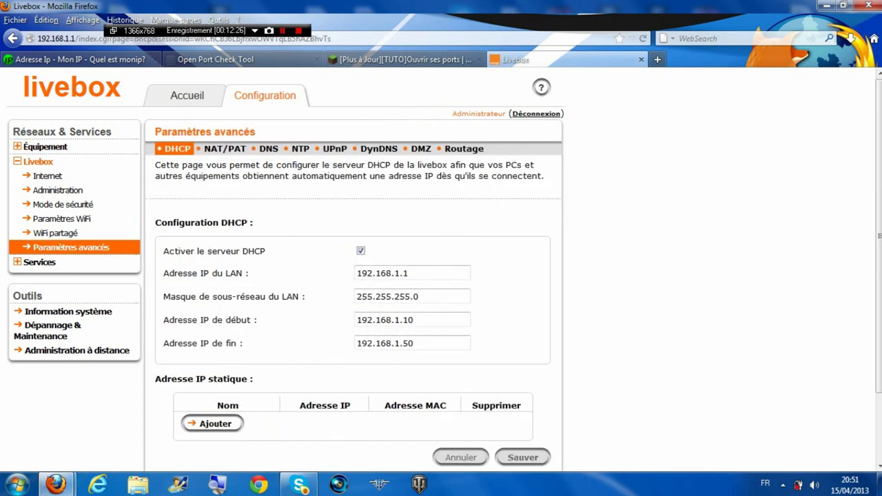
Look over the DHCP page, then view the NAT/PAT rule forwarding port 25565
{"action": "scroll", "coordinate": [353, 269], "scroll_direction": "down", "scroll_amount": 2}
{"action": "scroll", "coordinate": [353, 269], "scroll_direction": "up", "scroll_amount": 2}
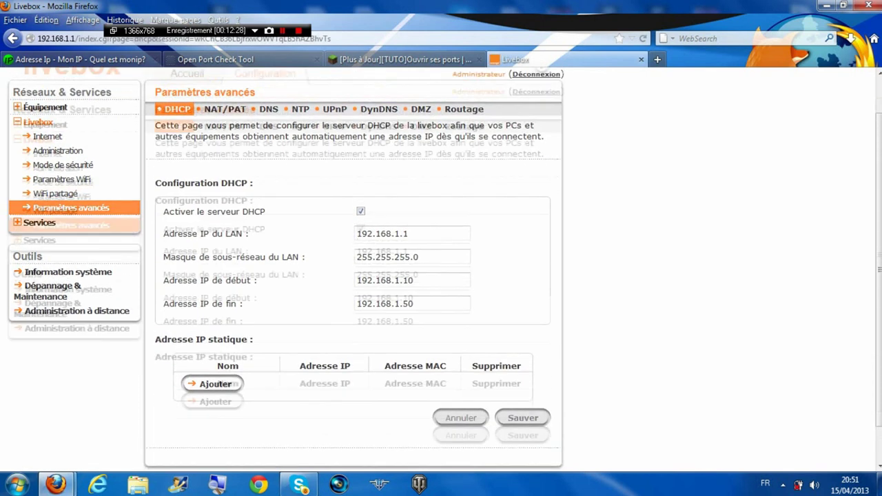
{"action": "scroll", "coordinate": [353, 269], "scroll_direction": "down", "scroll_amount": 2}
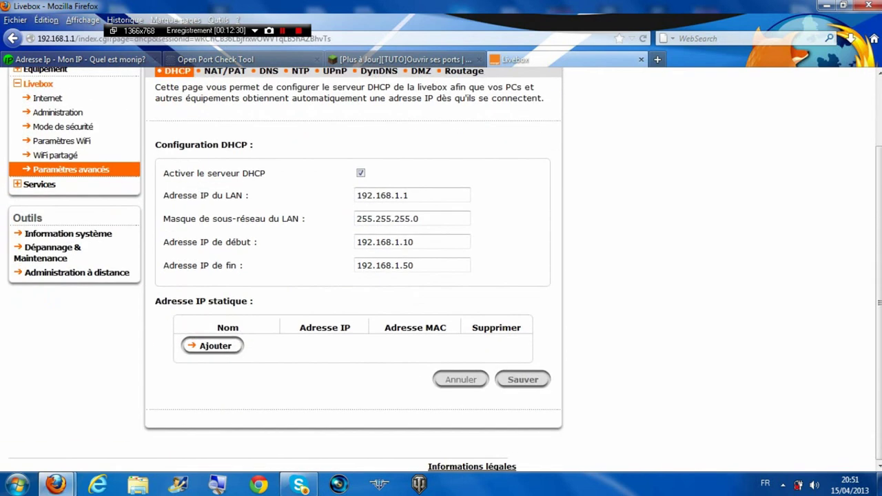
{"action": "scroll", "coordinate": [353, 269], "scroll_direction": "up", "scroll_amount": 2}
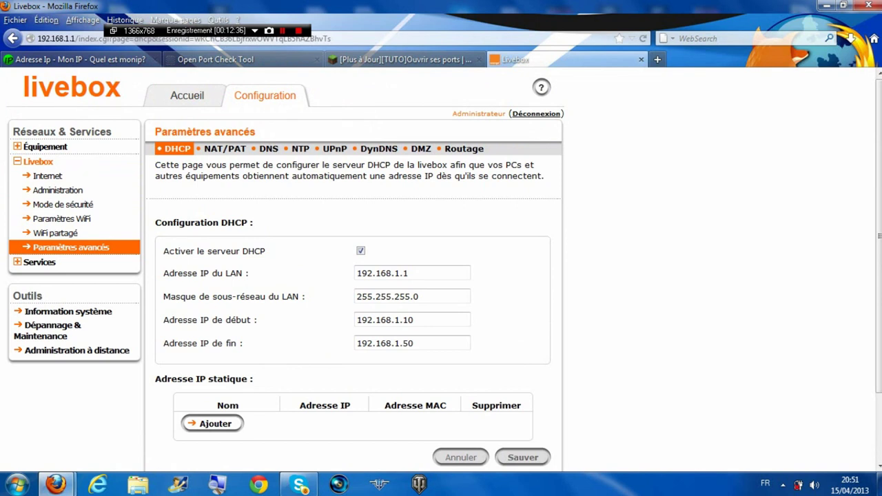
{"action": "left_click", "coordinate": [225, 148]}
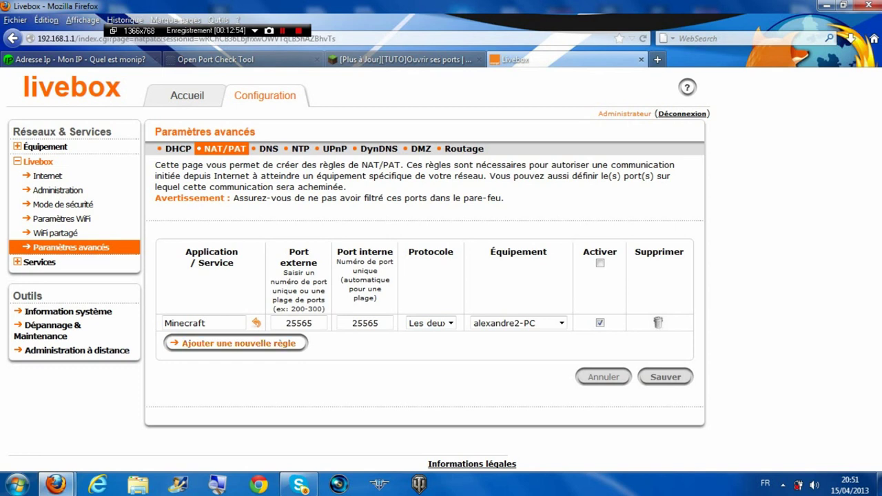
{"action": "left_click", "coordinate": [234, 344]}
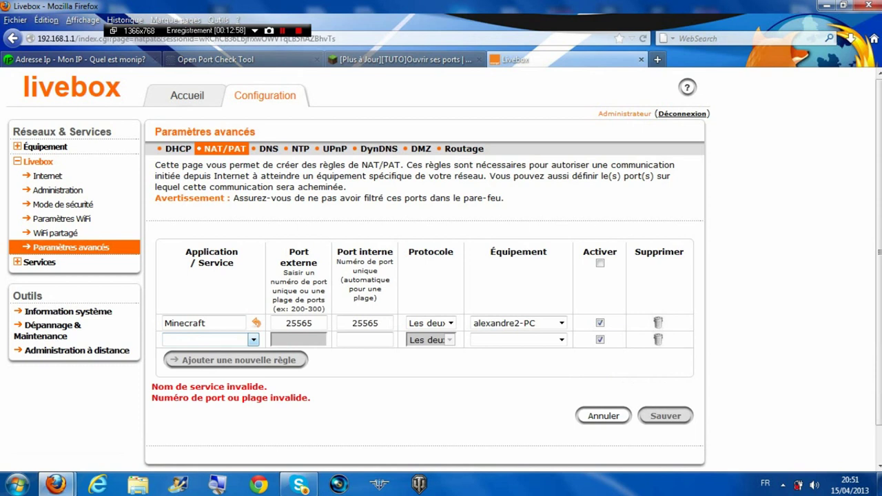
{"action": "left_click", "coordinate": [253, 339]}
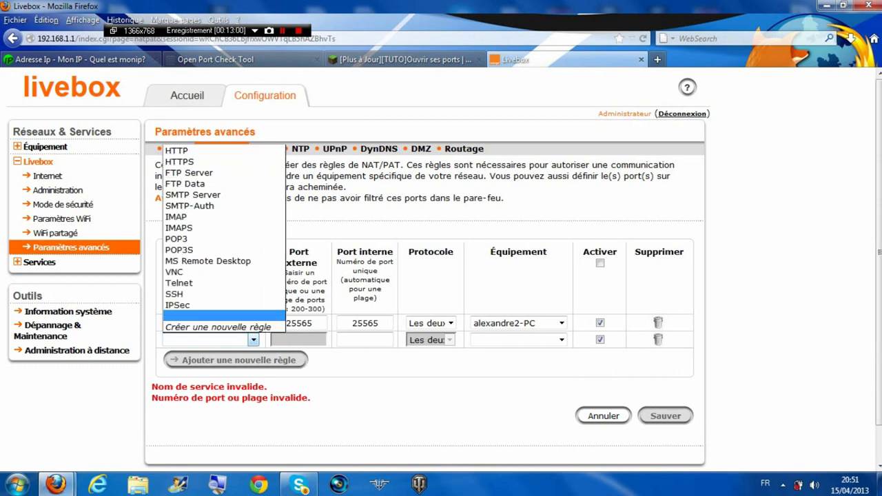
{"action": "left_click", "coordinate": [253, 340]}
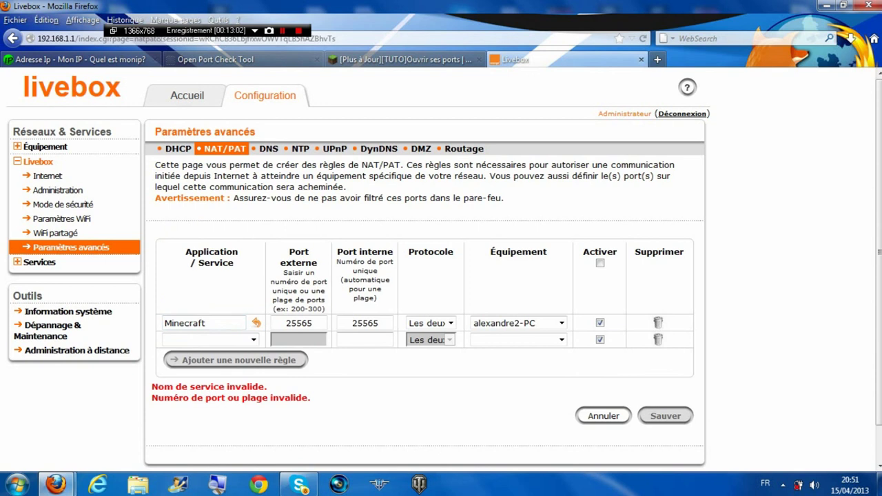
{"action": "left_click", "coordinate": [211, 340]}
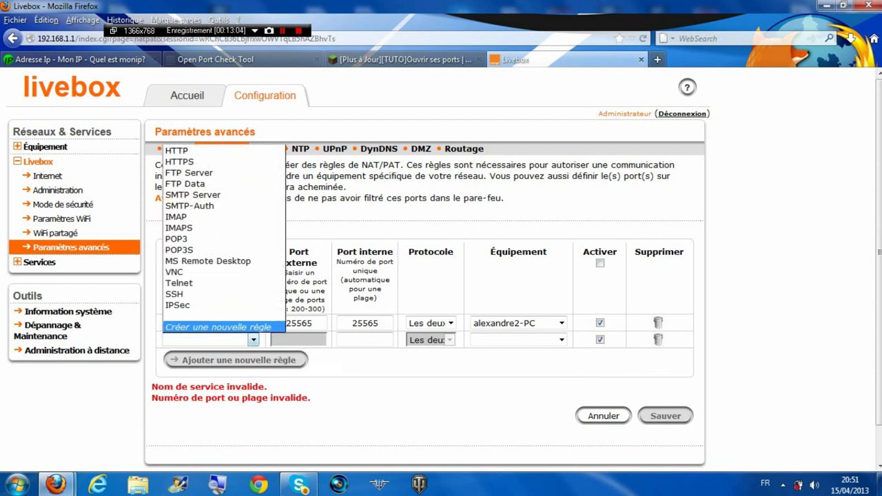
{"action": "left_click", "coordinate": [218, 327]}
{"action": "left_click", "coordinate": [252, 339]}
{"action": "left_click", "coordinate": [207, 328]}
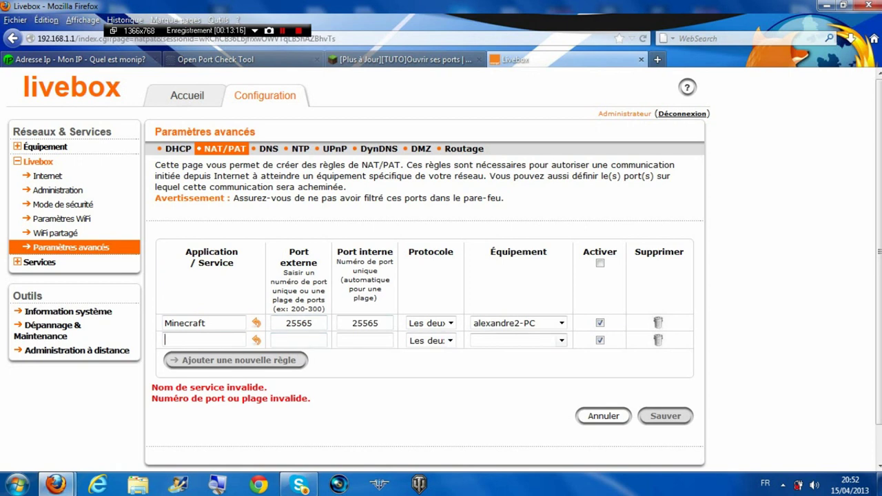
{"action": "left_click", "coordinate": [562, 341]}
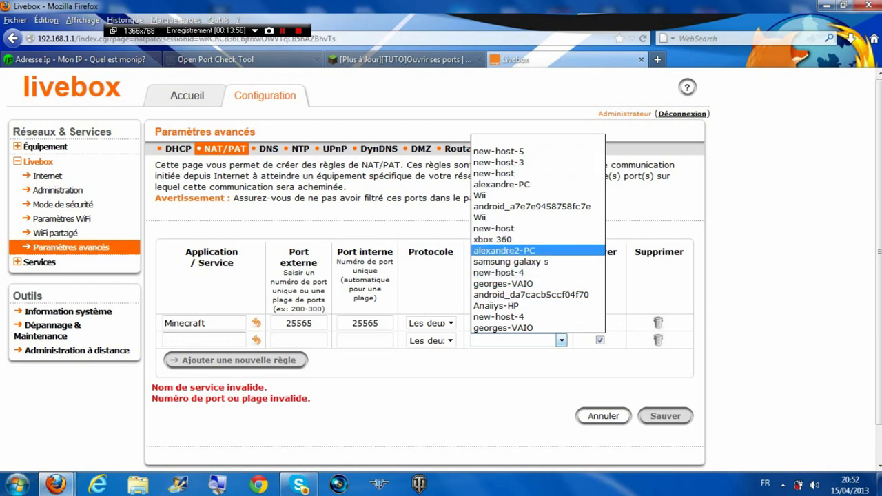
{"action": "key", "text": "Escape"}
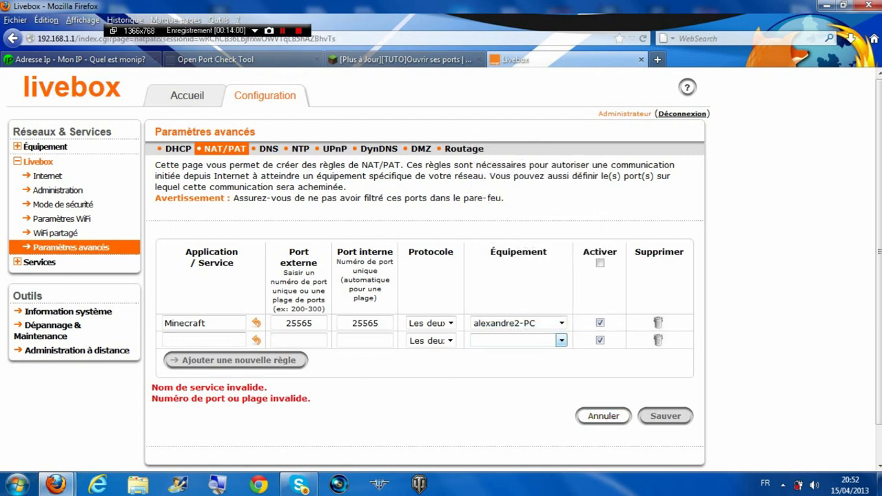
{"action": "left_click", "coordinate": [603, 416]}
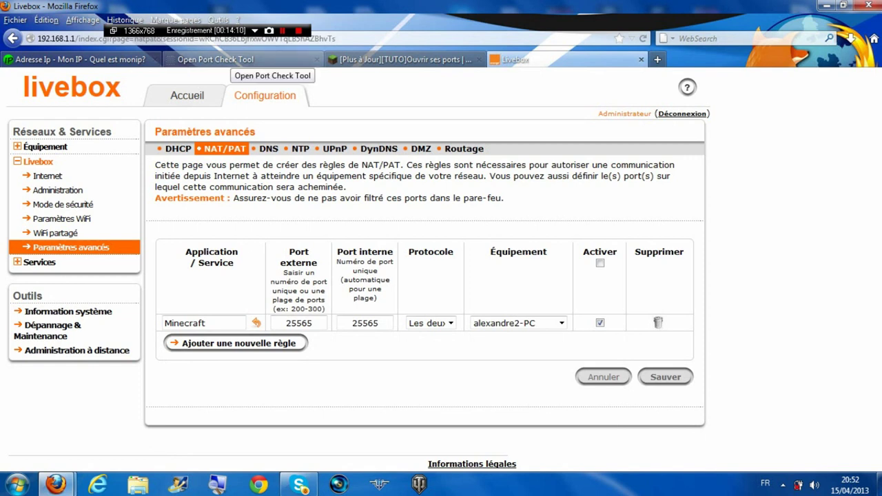
Check port 25565 on CanYouSeeMe.org, which times out, then minimize Firefox
{"action": "left_click", "coordinate": [227, 59]}
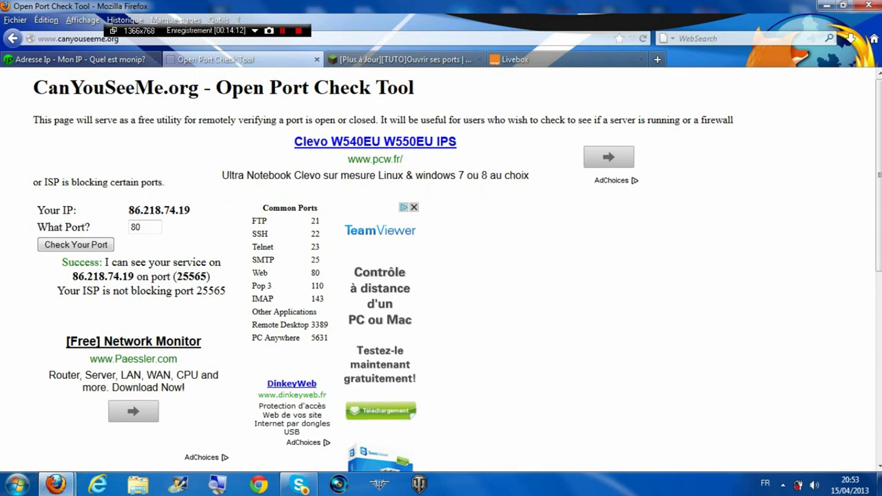
{"action": "left_click", "coordinate": [141, 226]}
{"action": "key", "text": "BackSpace"}
{"action": "key", "text": "BackSpace"}
{"action": "right_click", "coordinate": [159, 228]}
{"action": "left_click", "coordinate": [186, 284]}
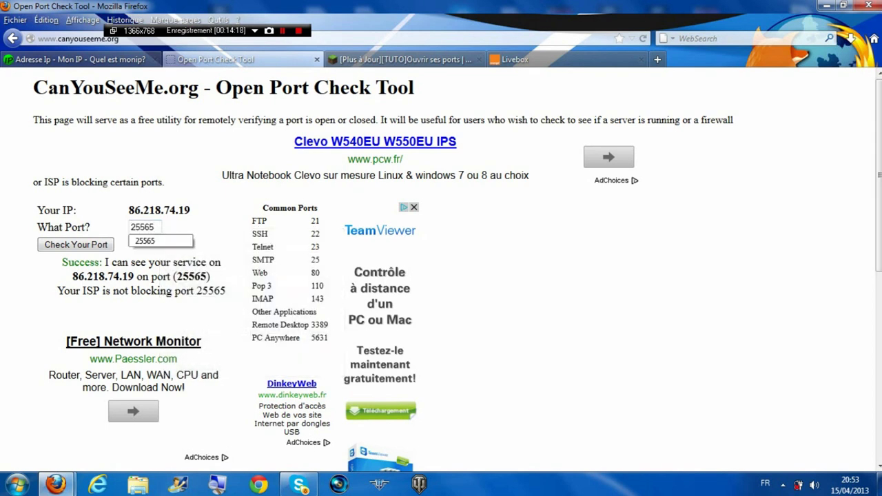
{"action": "key", "text": "Down"}
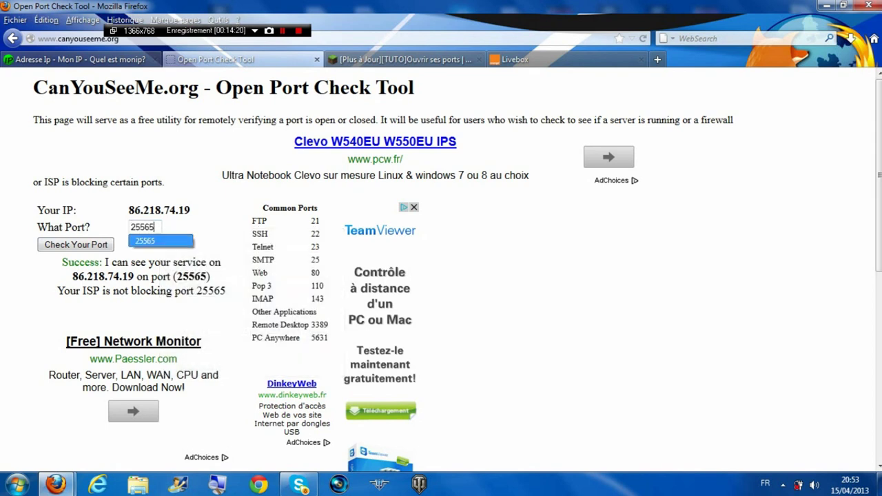
{"action": "key", "text": "Return"}
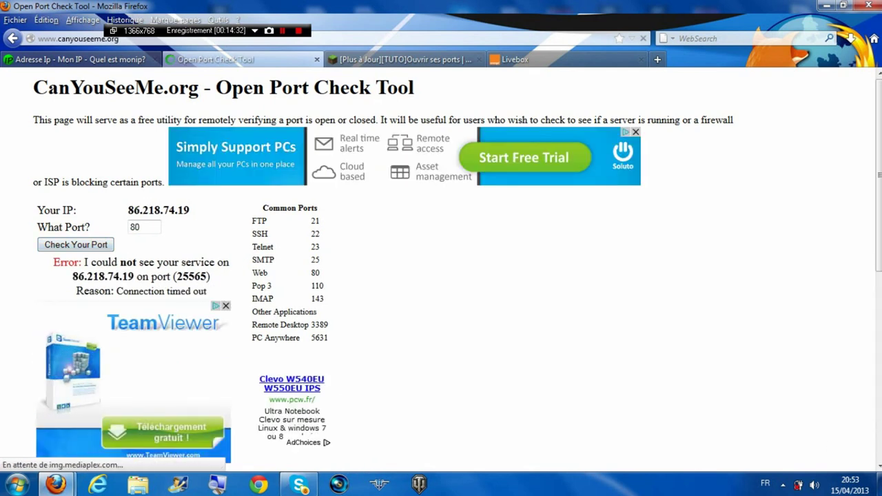
{"action": "key", "text": "super+d"}
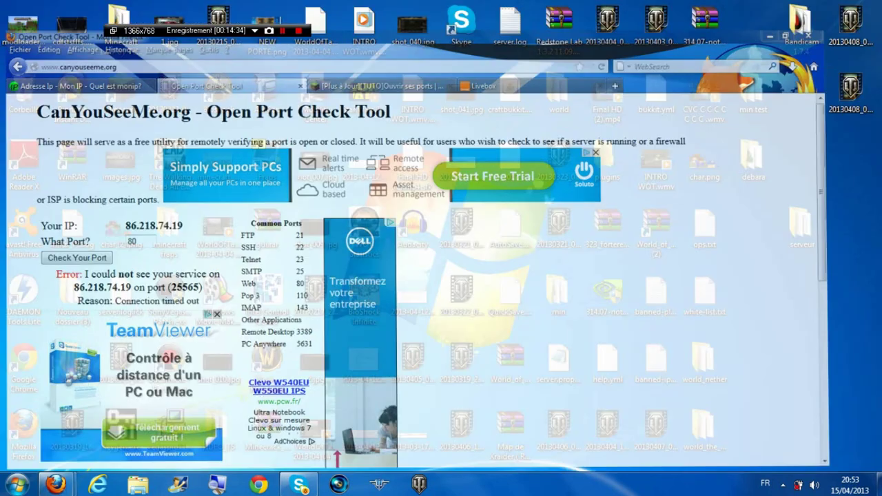
Start the CraftBukkit server from run.bat in the serveur folder and minimize its console
{"action": "double_click", "coordinate": [801, 227]}
{"action": "scroll", "coordinate": [382, 293], "scroll_direction": "down", "scroll_amount": 2}
{"action": "double_click", "coordinate": [379, 290]}
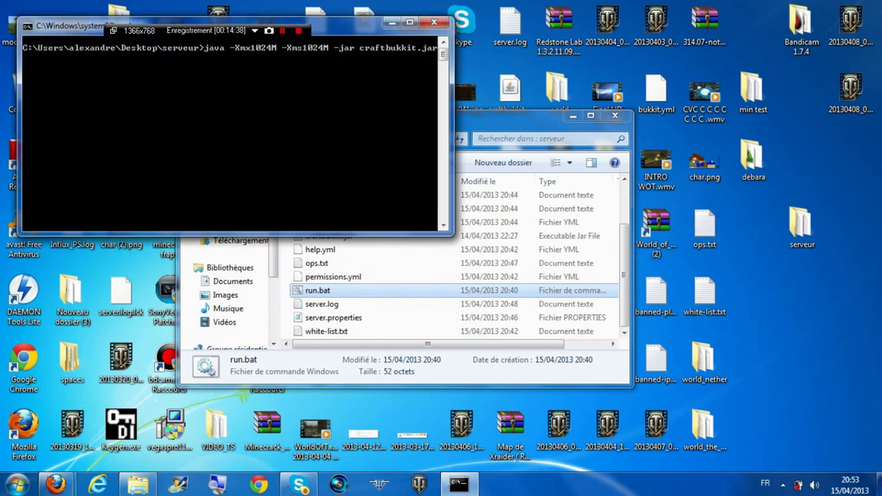
{"action": "left_click", "coordinate": [392, 22]}
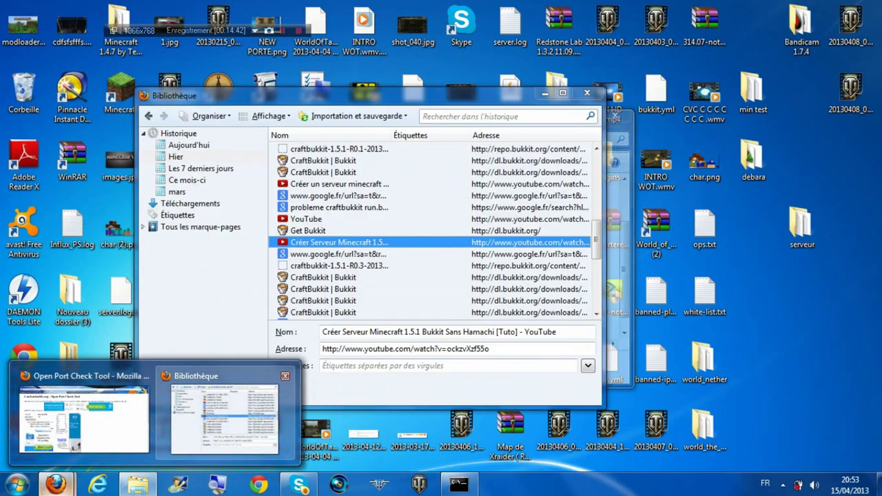
Return to the port check page and select the old port value 80
{"action": "left_click", "coordinate": [82, 413]}
{"action": "double_click", "coordinate": [134, 227]}
{"action": "right_click", "coordinate": [135, 227]}
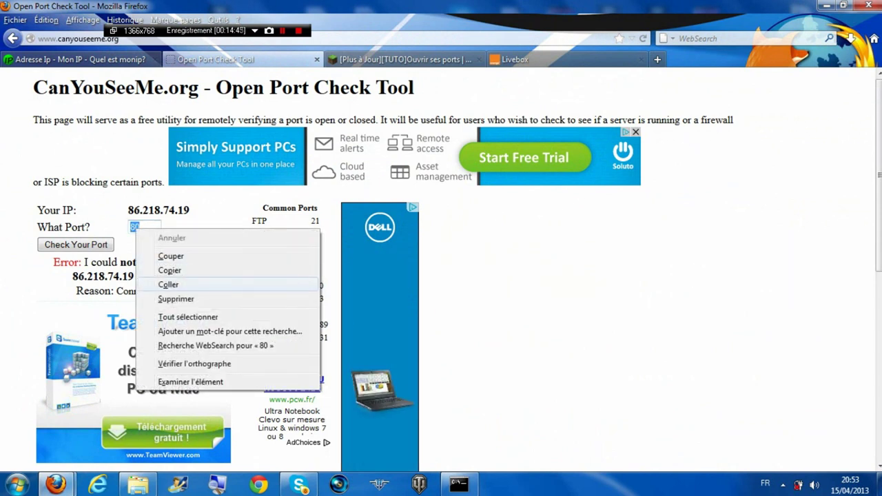
Recheck port 25565, now reported reachable, then go to the Mon IP page
{"action": "left_click", "coordinate": [158, 284]}
{"action": "key", "text": "Return"}
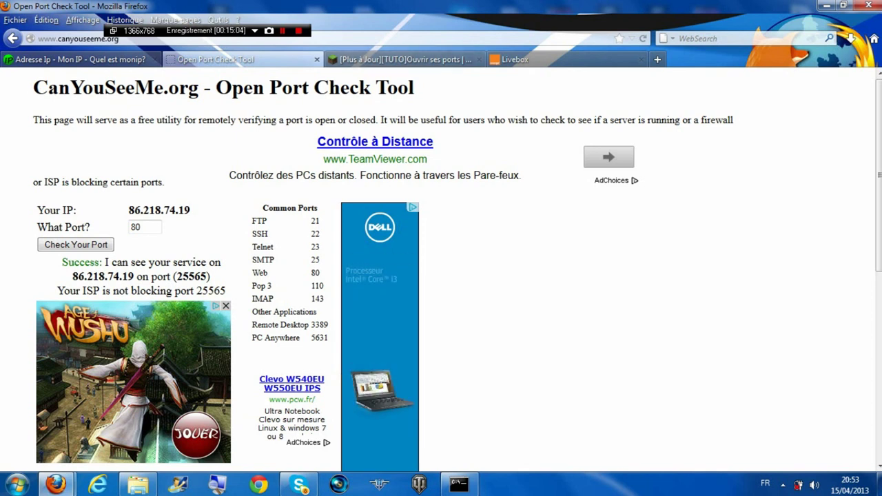
{"action": "left_click", "coordinate": [93, 59]}
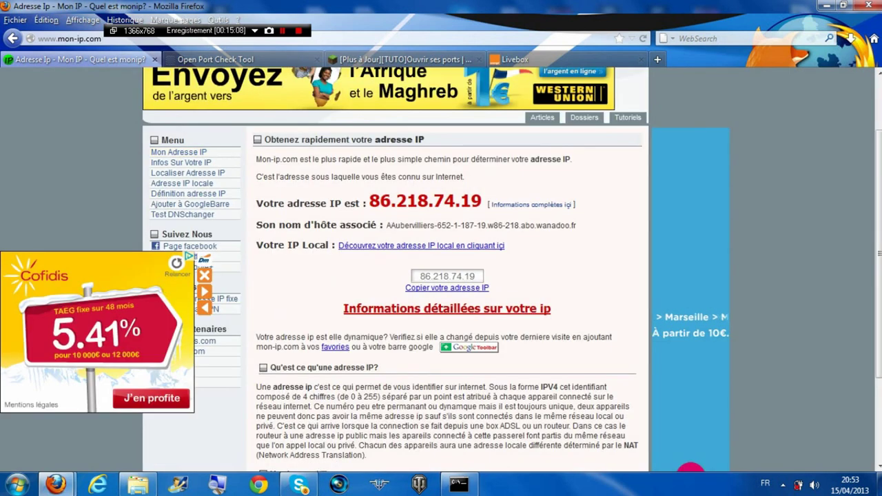
Select the public IP address on mon-ip.com and return to the port check result
{"action": "left_click_drag", "start_coordinate": [370, 201], "coordinate": [482, 201]}
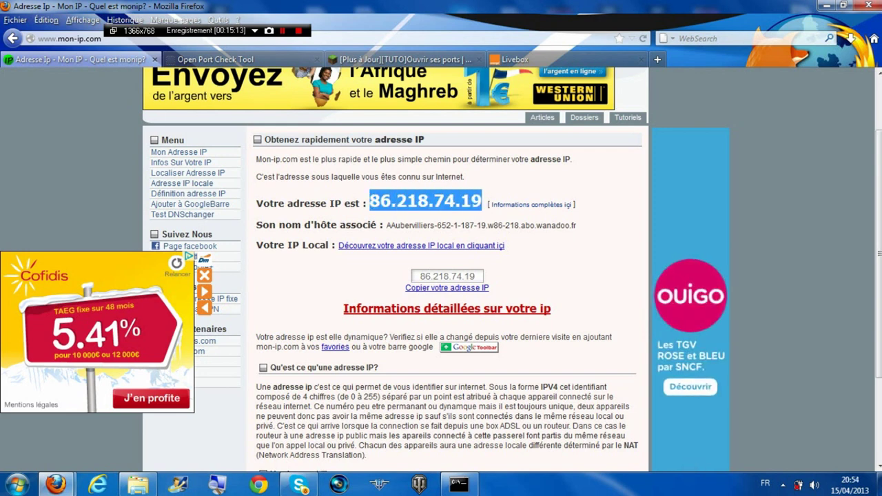
{"action": "key", "text": "ctrl+Tab"}
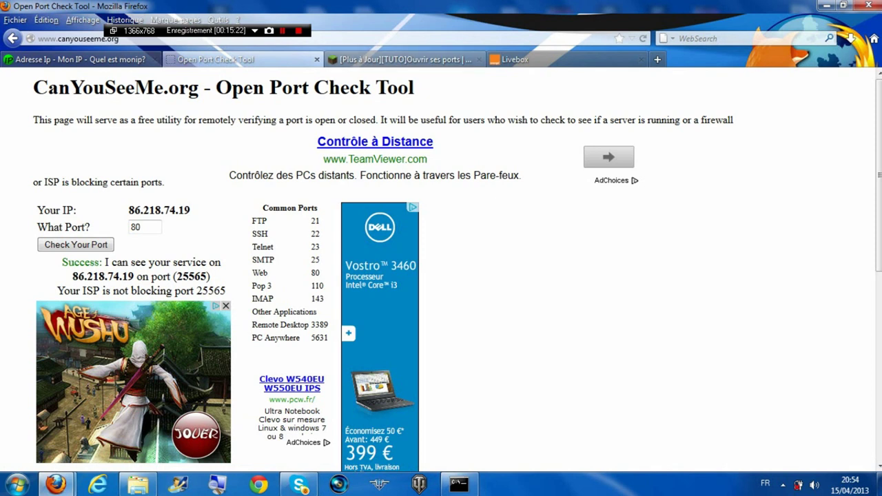
Glance at the forum tutorial, return to the Livebox NAT/PAT page, and re-minimize the server console
{"action": "left_click", "coordinate": [399, 59]}
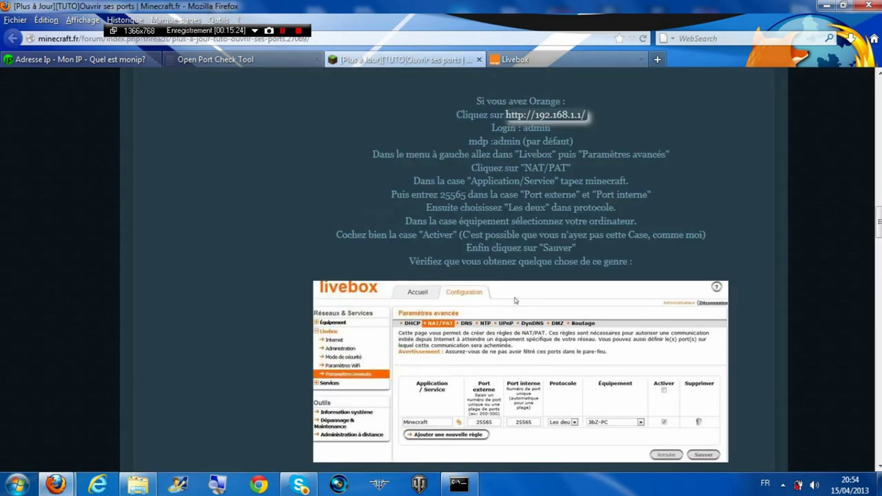
{"action": "left_click", "coordinate": [515, 59]}
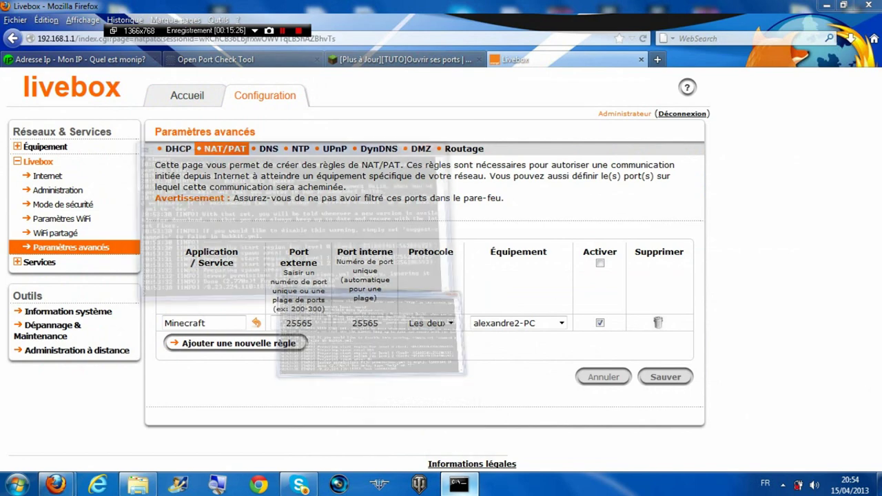
{"action": "key", "text": "alt+Tab"}
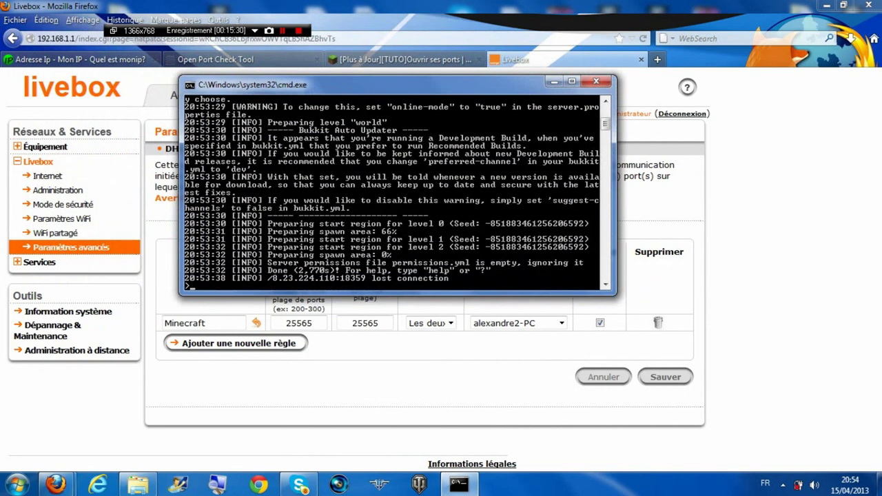
{"action": "left_click", "coordinate": [554, 81]}
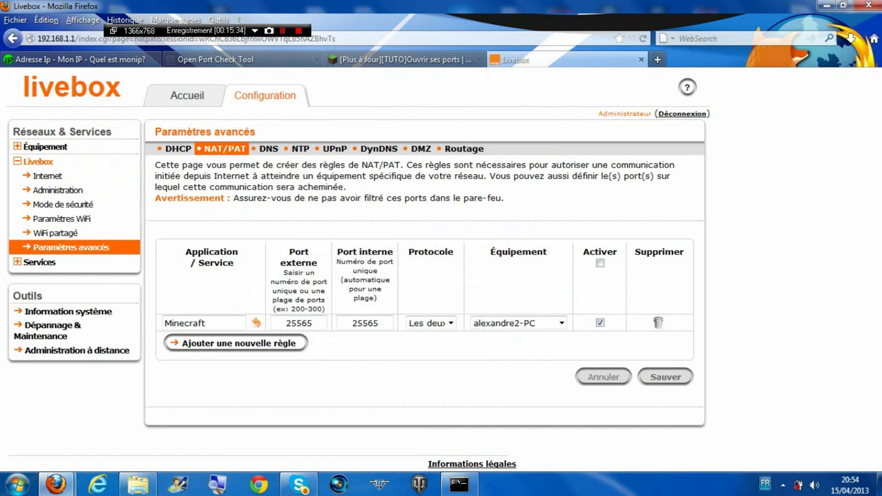
{"action": "mouse_move", "coordinate": [459, 485]}
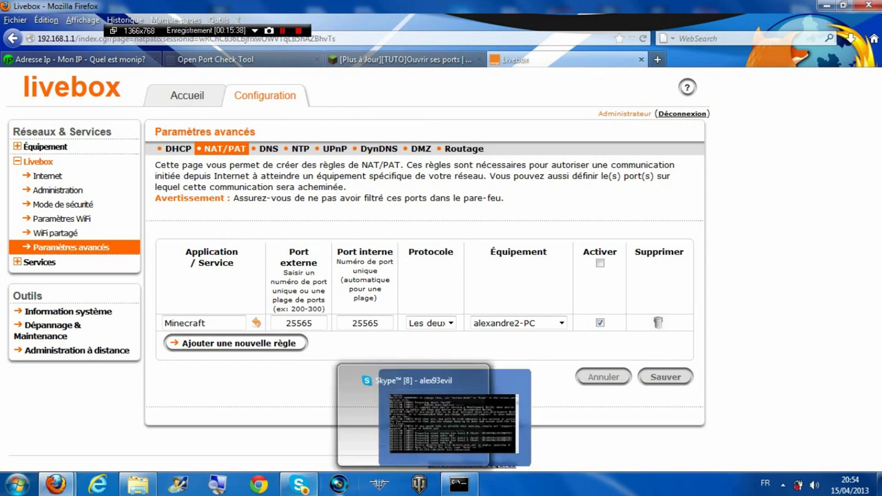
Show the hidden background programs in the taskbar tray
{"action": "left_click", "coordinate": [783, 485]}
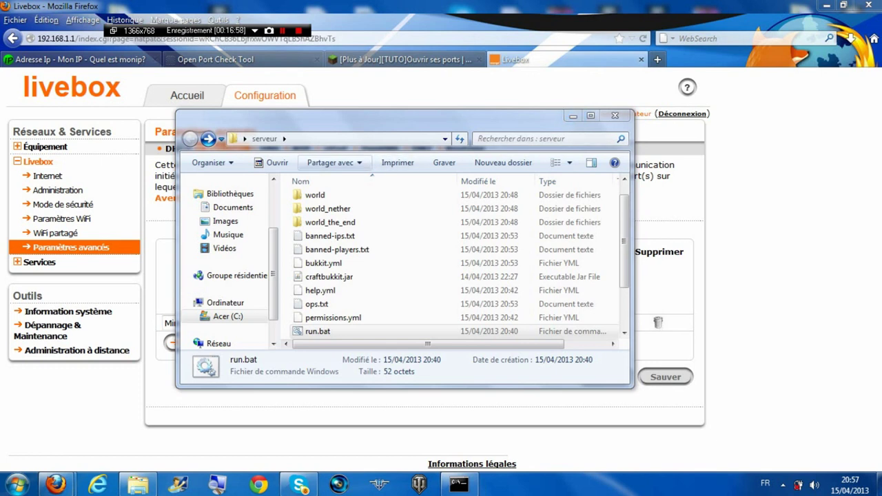
Attempt to move the locked world folder, then stop the server with STOP and close its console
{"action": "left_click", "coordinate": [315, 196]}
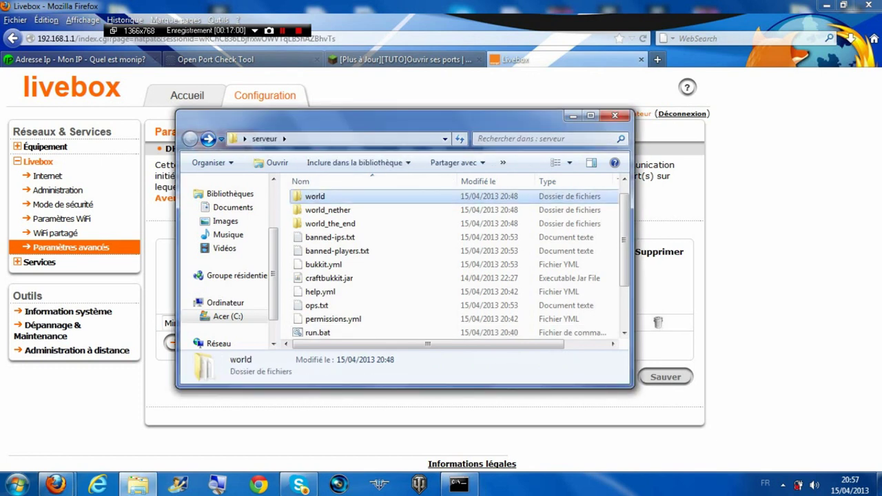
{"action": "left_click_drag", "start_coordinate": [315, 197], "coordinate": [224, 250]}
{"action": "left_click_drag", "start_coordinate": [234, 235], "coordinate": [235, 235]}
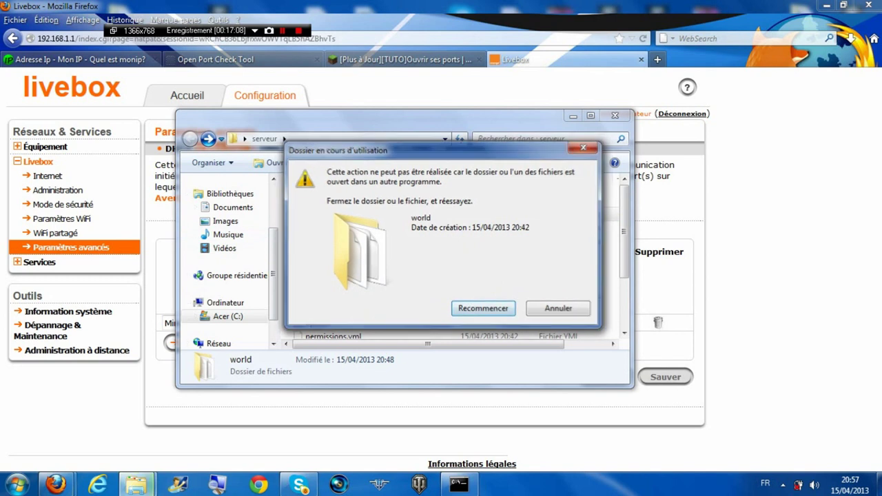
{"action": "key", "text": "Return"}
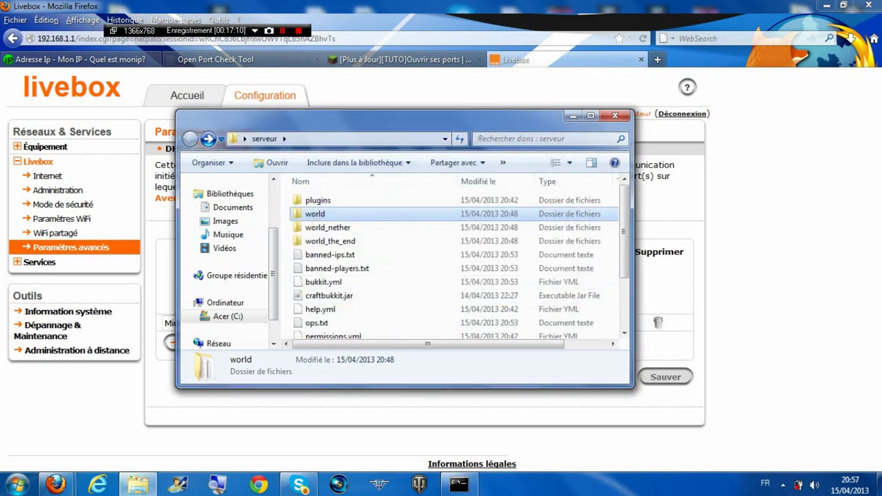
{"action": "key", "text": "alt+Tab"}
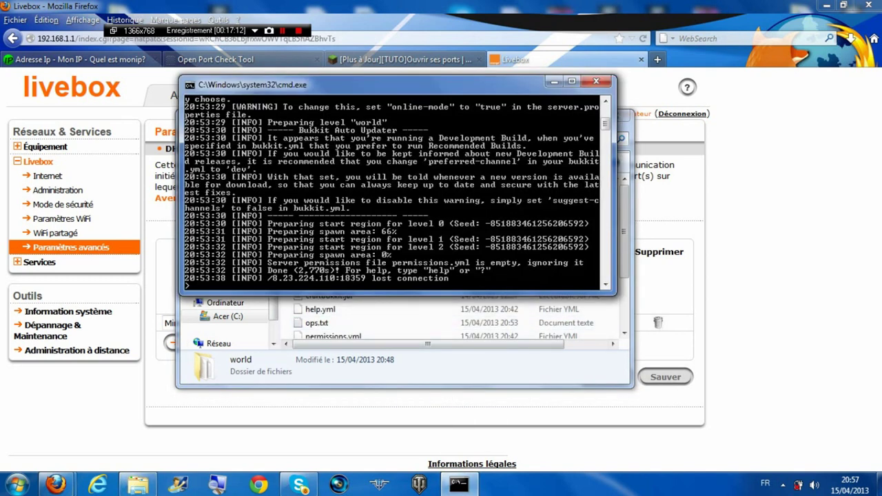
{"action": "type", "text": "STOP"}
{"action": "key", "text": "Return"}
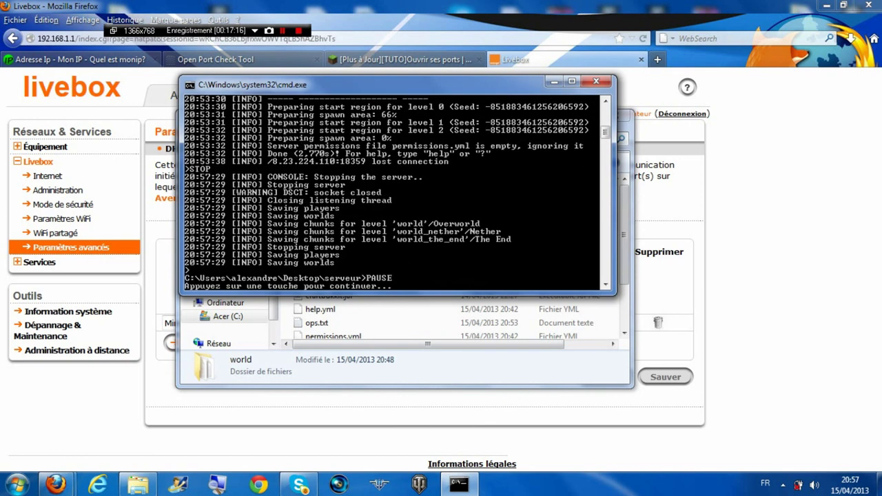
{"action": "key", "text": "Return"}
Move the old world folder into Images and paste the Redstone Lab map folder into serveur
{"action": "left_click_drag", "start_coordinate": [315, 214], "coordinate": [225, 221]}
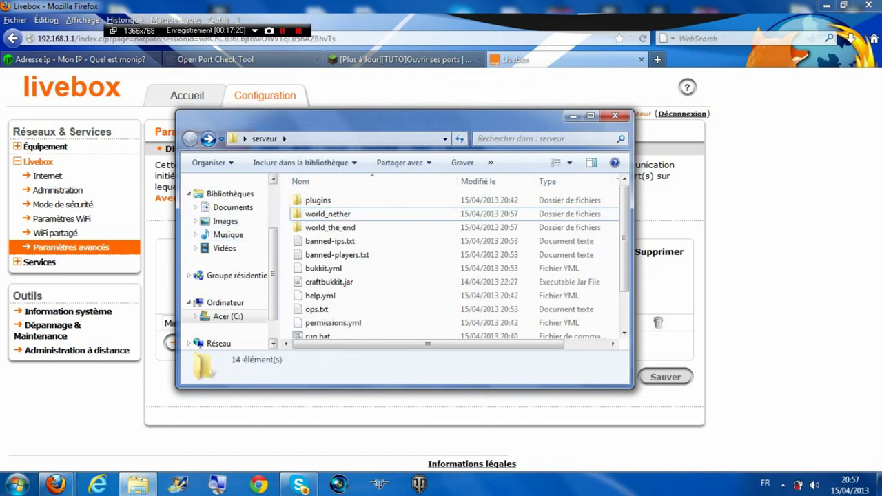
{"action": "right_click", "coordinate": [288, 206]}
{"action": "left_click", "coordinate": [319, 296]}
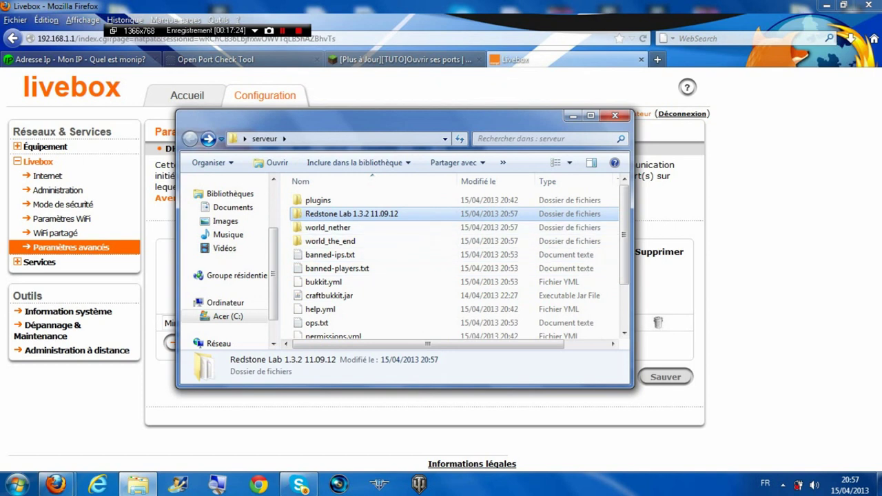
Rename the pasted Redstone Lab folder to 'world'
{"action": "key", "text": "F2"}
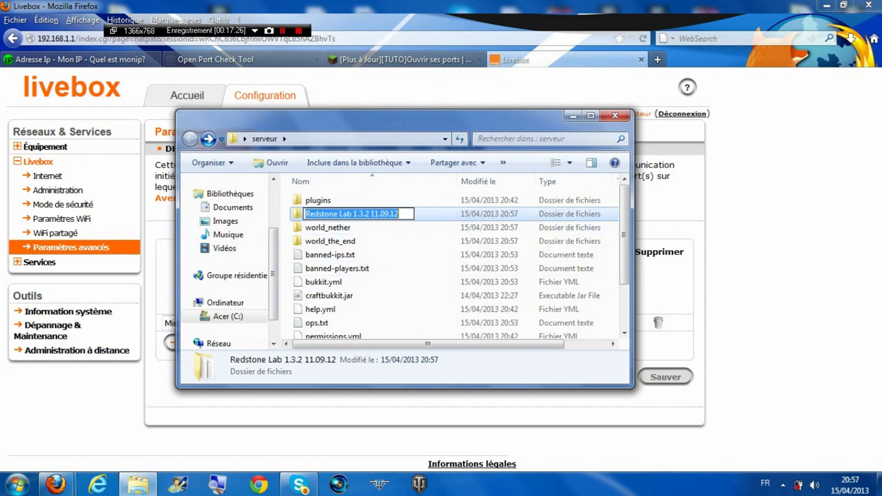
{"action": "key", "text": "BackSpace"}
{"action": "type", "text": "WORLD"}
{"action": "key", "text": "BackSpace"}
{"action": "key", "text": "BackSpace"}
{"action": "key", "text": "BackSpace"}
{"action": "key", "text": "BackSpace"}
{"action": "key", "text": "BackSpace"}
{"action": "key", "text": "Caps_Lock"}
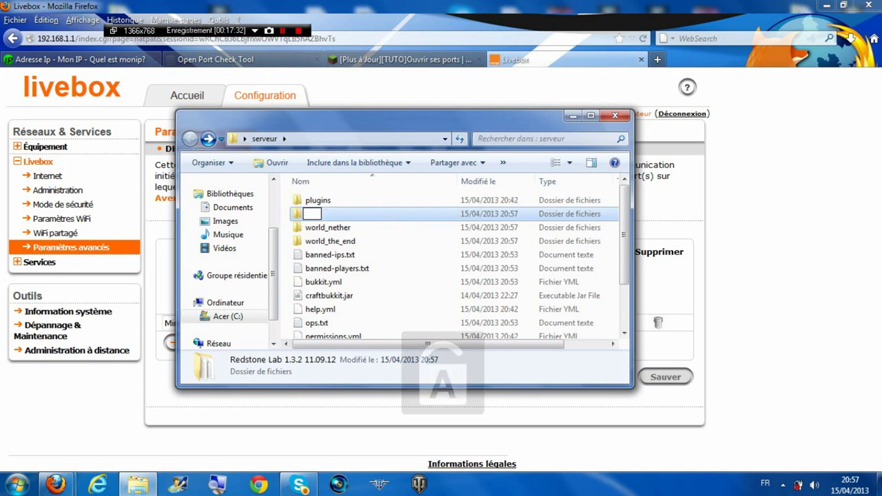
{"action": "type", "text": "wo"}
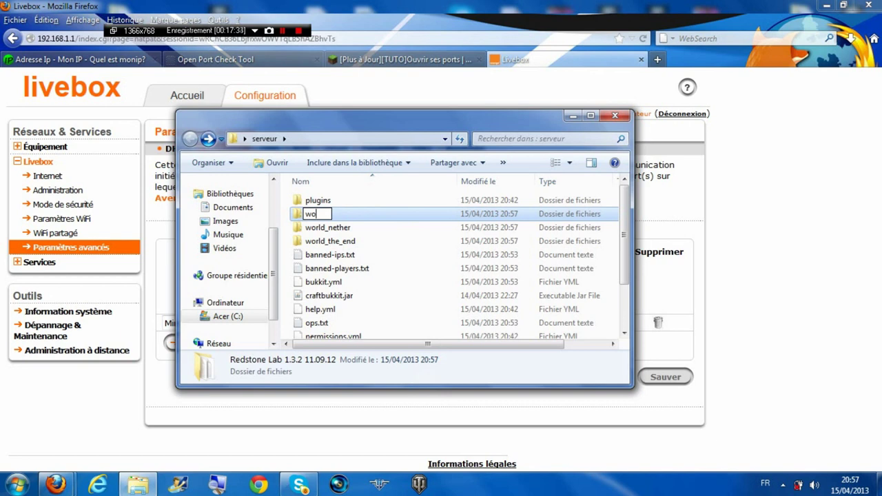
{"action": "type", "text": "rld"}
{"action": "key", "text": "Return"}
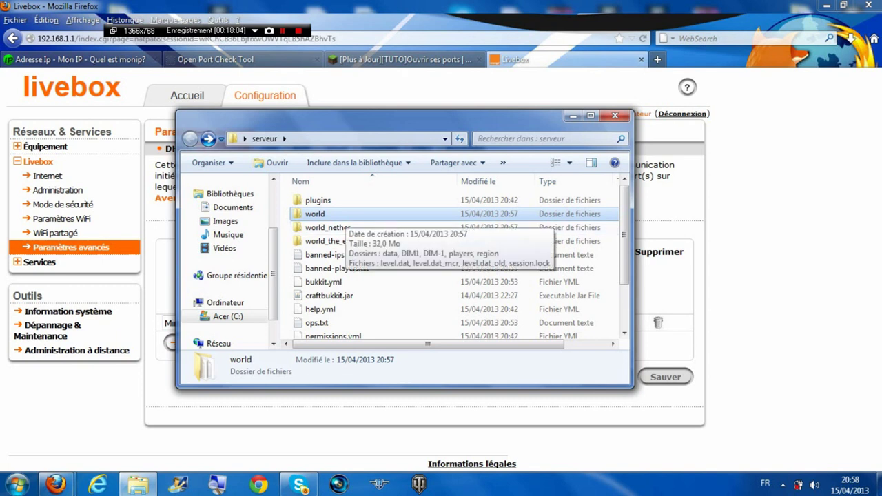
Relaunch the server with run.bat, close the serveur window, and minimize Firefox
{"action": "scroll", "coordinate": [344, 317], "scroll_direction": "down", "scroll_amount": 2}
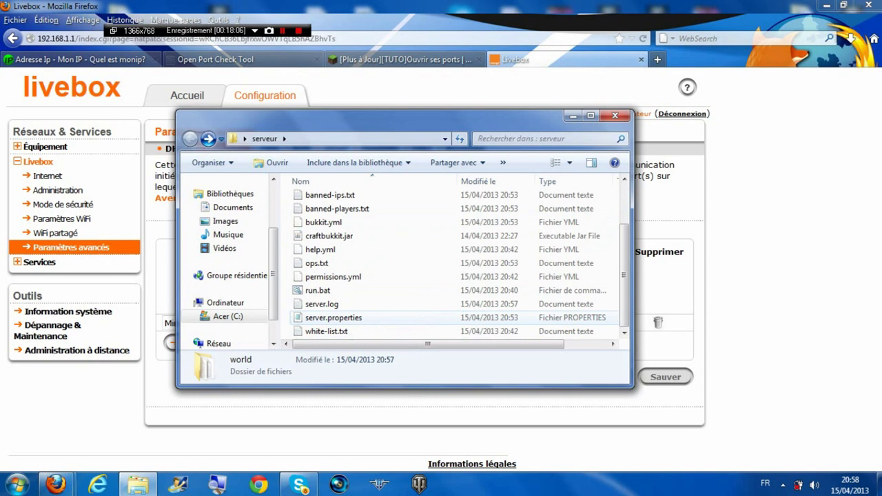
{"action": "double_click", "coordinate": [318, 290]}
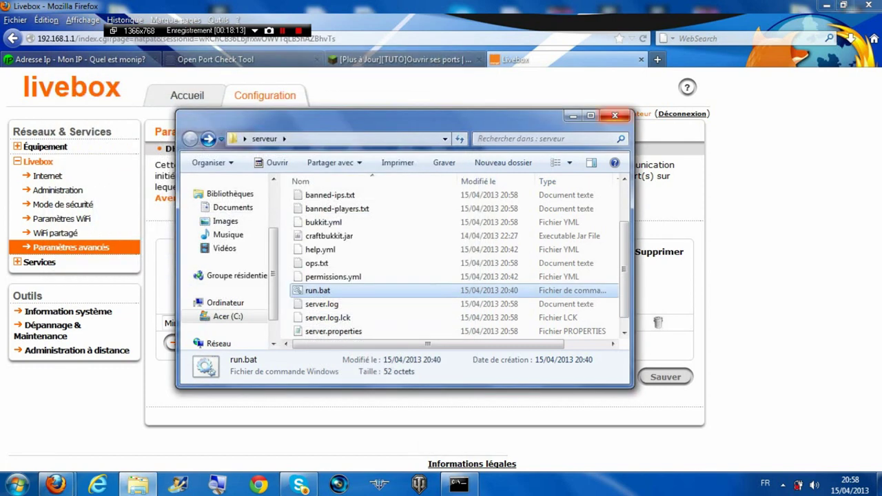
{"action": "left_click", "coordinate": [614, 115]}
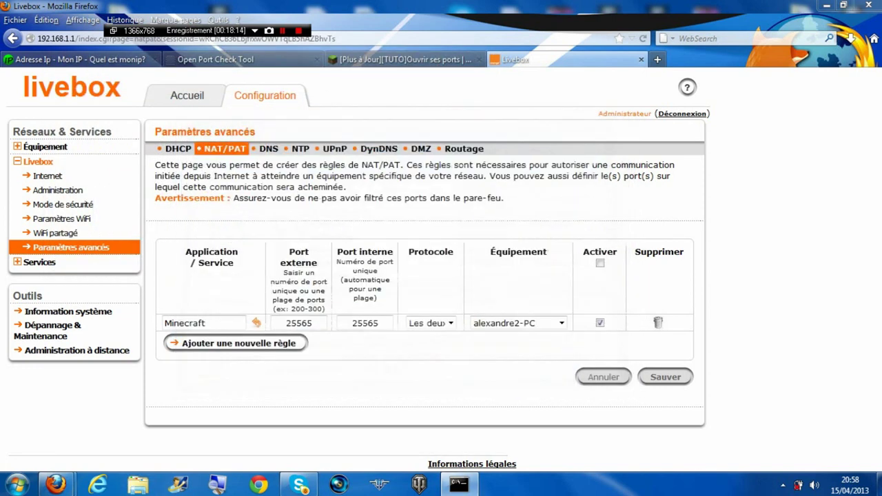
{"action": "left_click", "coordinate": [827, 5]}
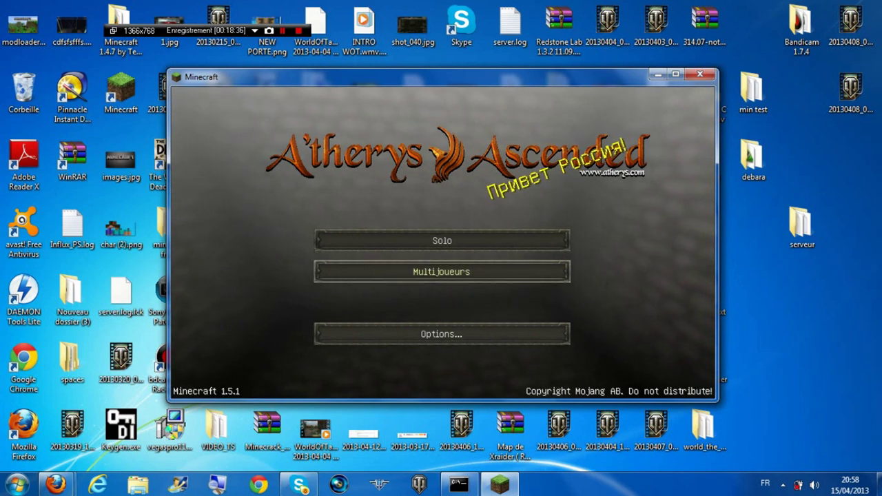
Join the 'test serveur' entry from the Multijoueurs server list
{"action": "left_click", "coordinate": [442, 271]}
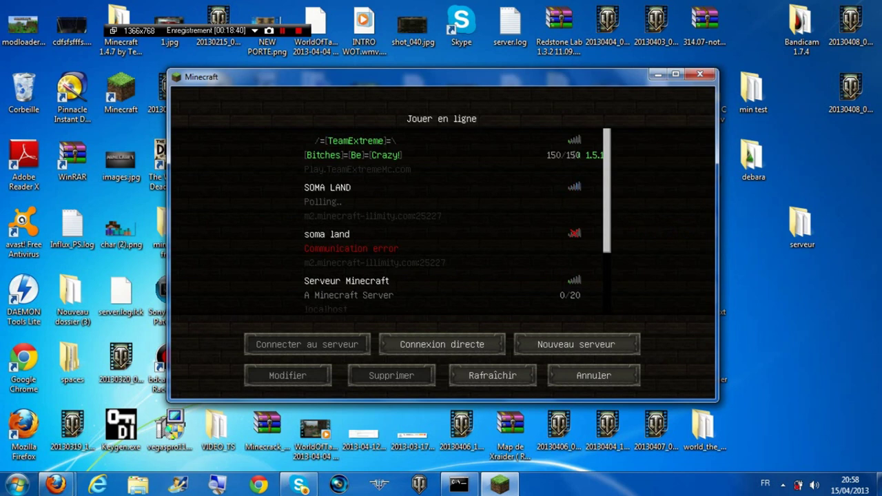
{"action": "scroll", "coordinate": [442, 220], "scroll_direction": "down", "scroll_amount": 3}
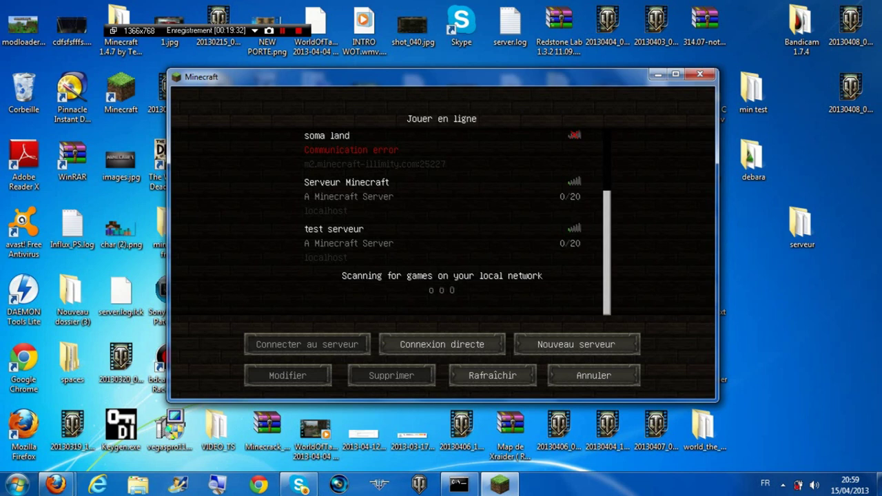
{"action": "left_click", "coordinate": [441, 243]}
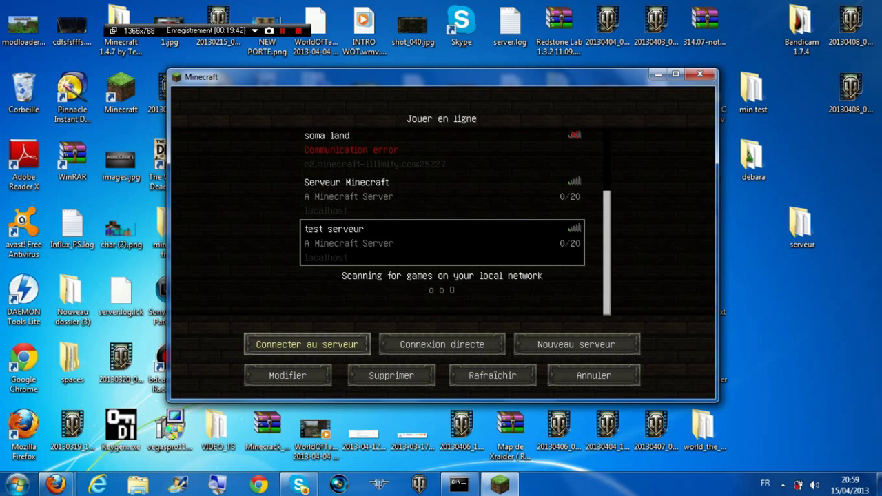
{"action": "left_click", "coordinate": [307, 344]}
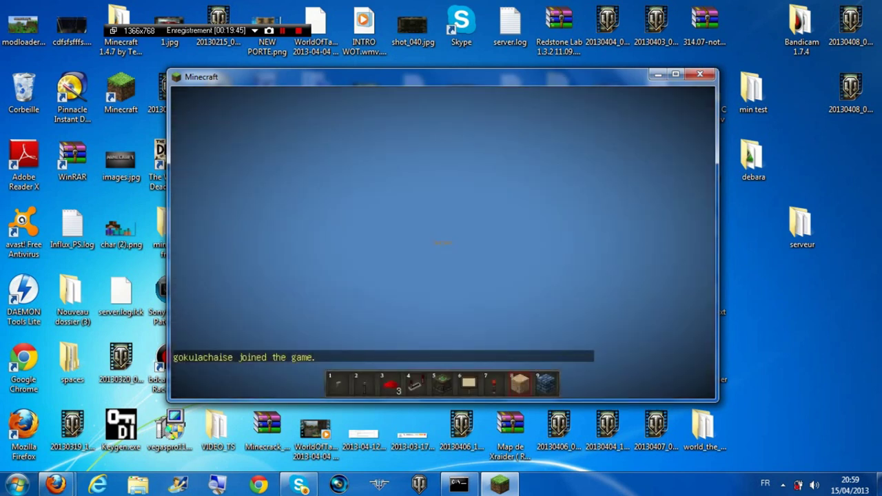
Walk around the redstone tower and over to the sandstone wall in the desert
{"action": "key", "text": "w"}
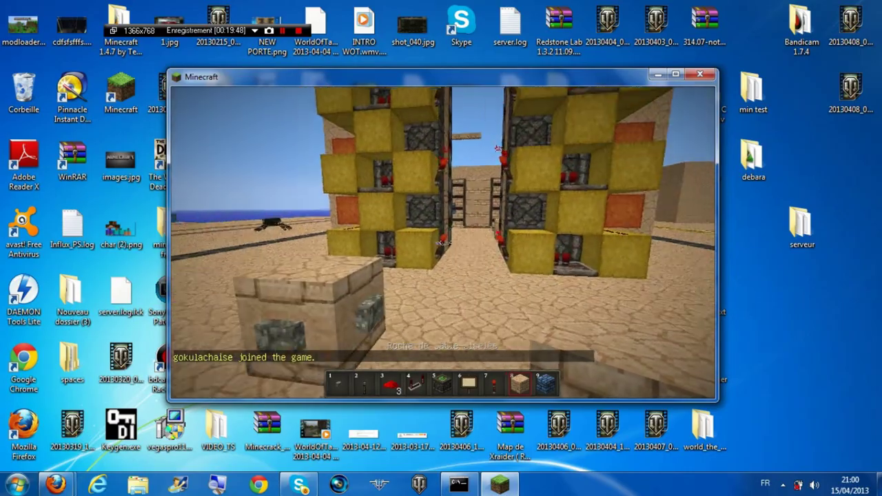
{"action": "key", "text": "a"}
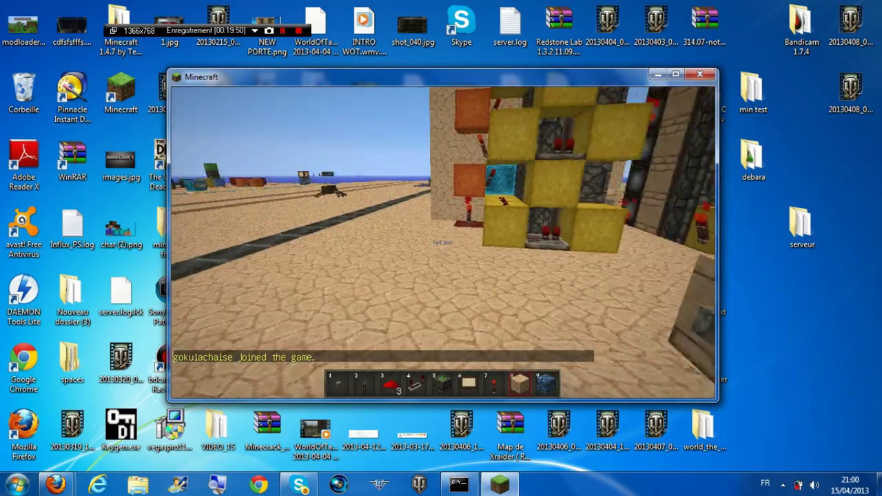
{"action": "key", "text": "s"}
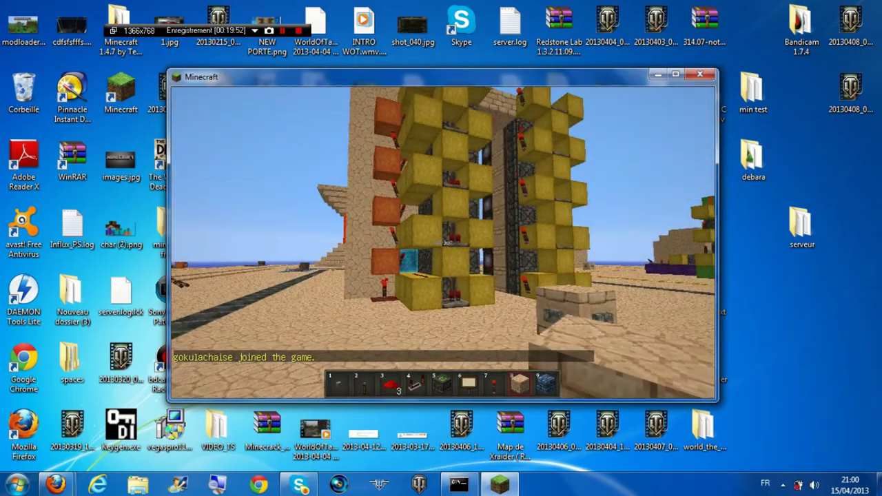
{"action": "key", "text": "a"}
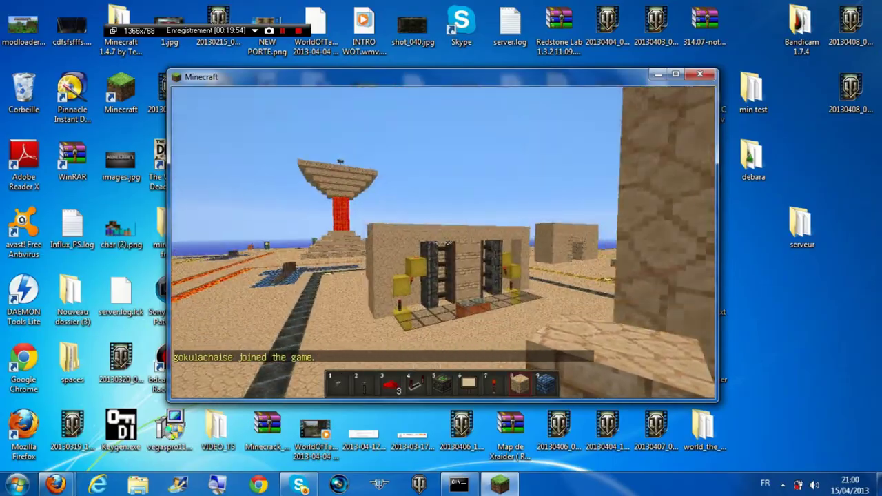
{"action": "key", "text": "w"}
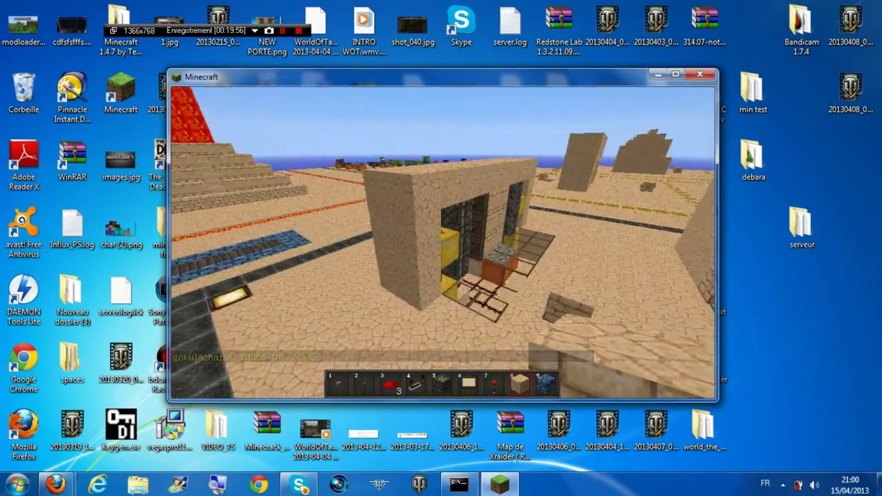
{"action": "key", "text": "w"}
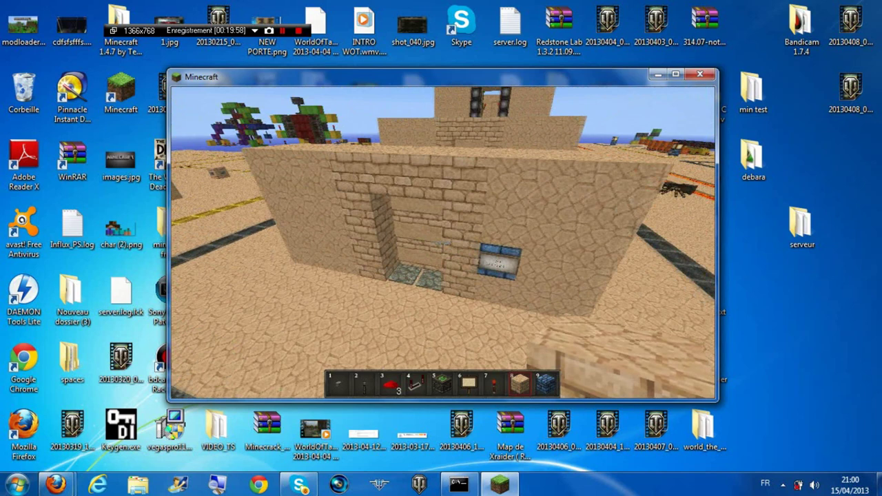
{"action": "key", "text": "s"}
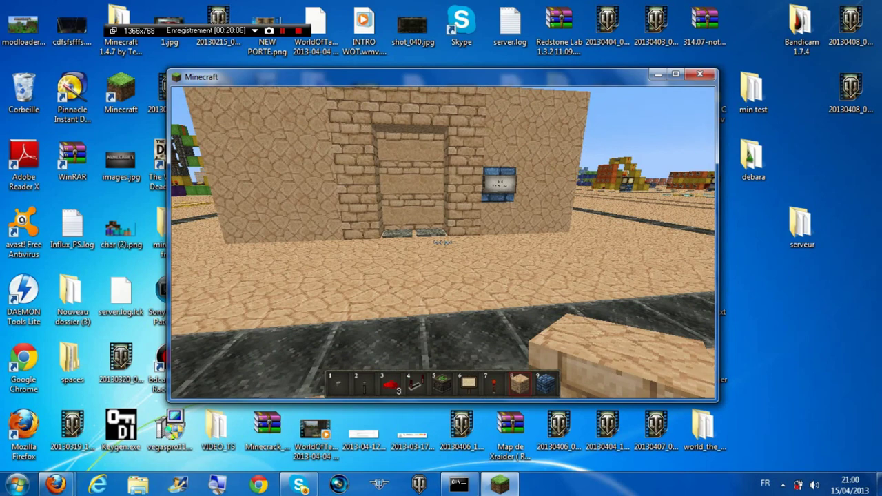
Walk through the sandstone doorway up to the 3x3 Door build, holding the lever from hotbar slot 2
{"action": "key", "text": "w"}
{"action": "key", "text": "w"}
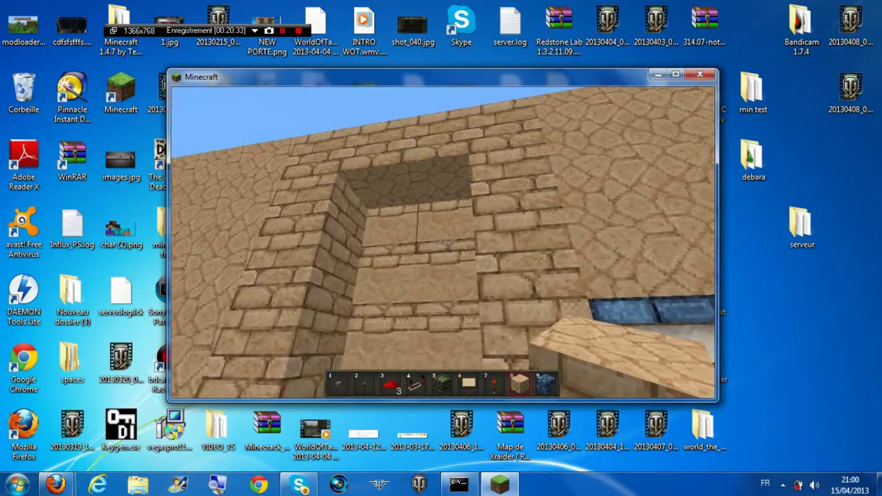
{"action": "key", "text": "w"}
{"action": "key", "text": "w"}
{"action": "key", "text": "w"}
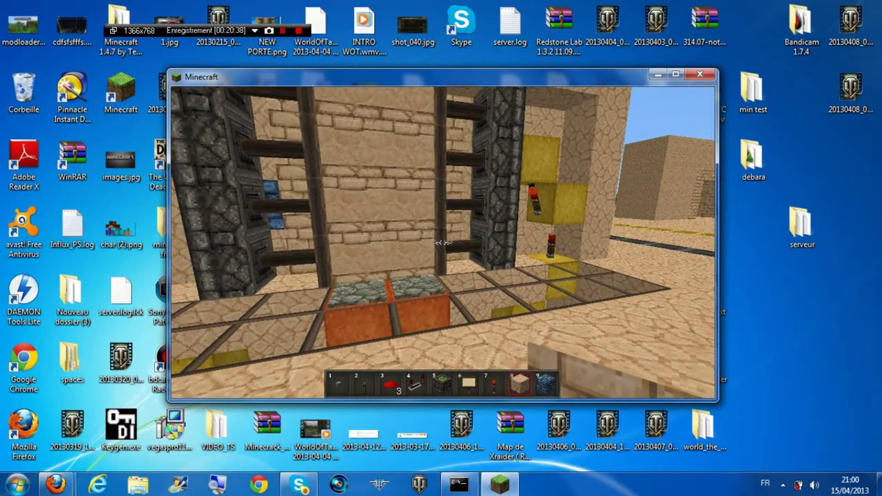
{"action": "key", "text": "w"}
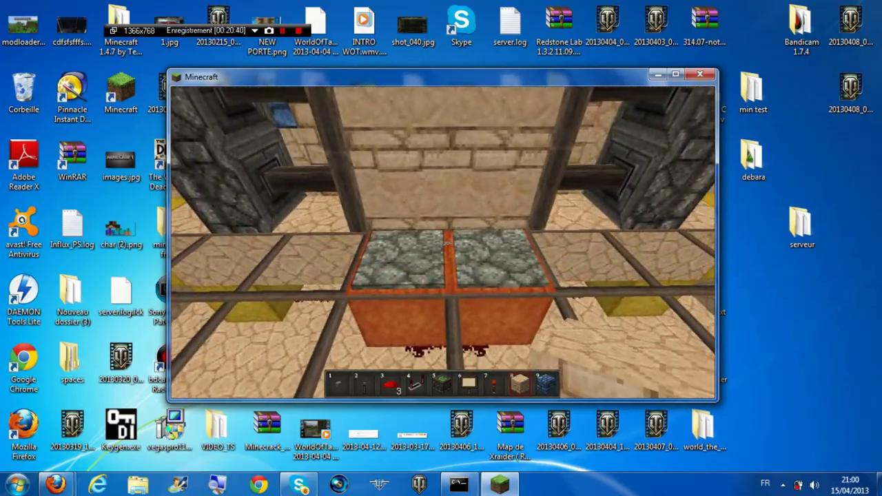
{"action": "key", "text": "w"}
{"action": "key", "text": "w"}
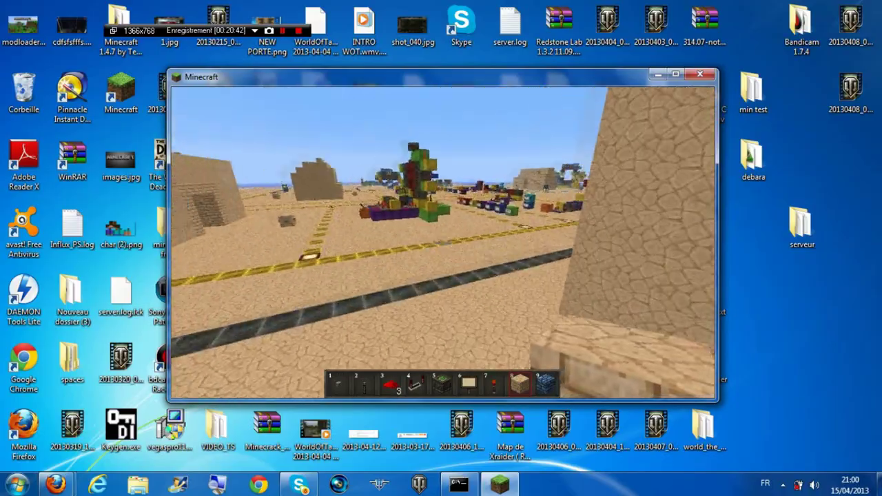
{"action": "key", "text": "w"}
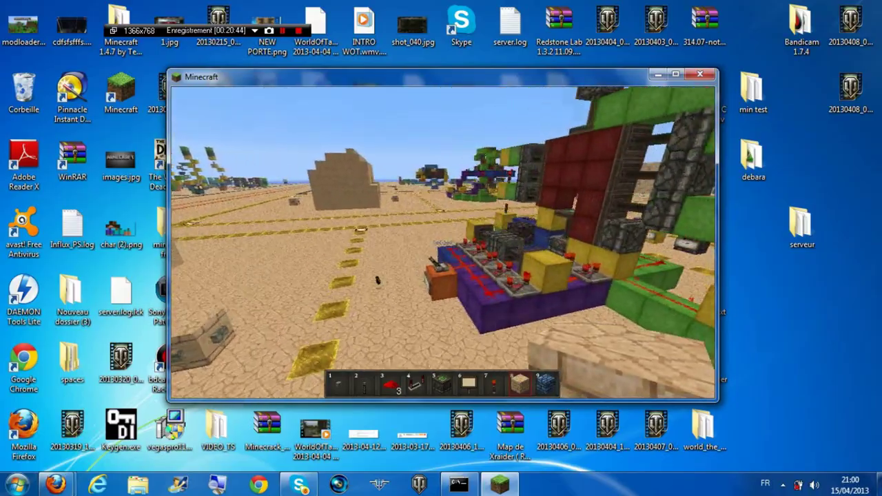
{"action": "key", "text": "w"}
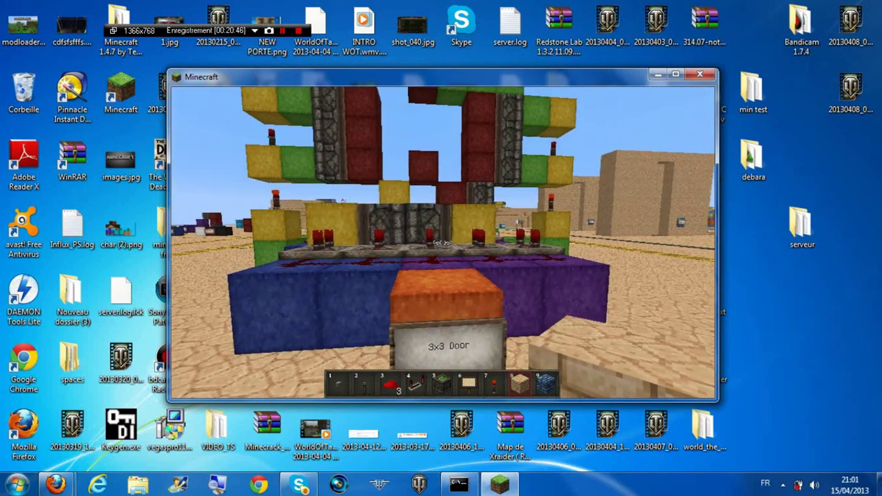
{"action": "key", "text": "w"}
{"action": "key", "text": "2"}
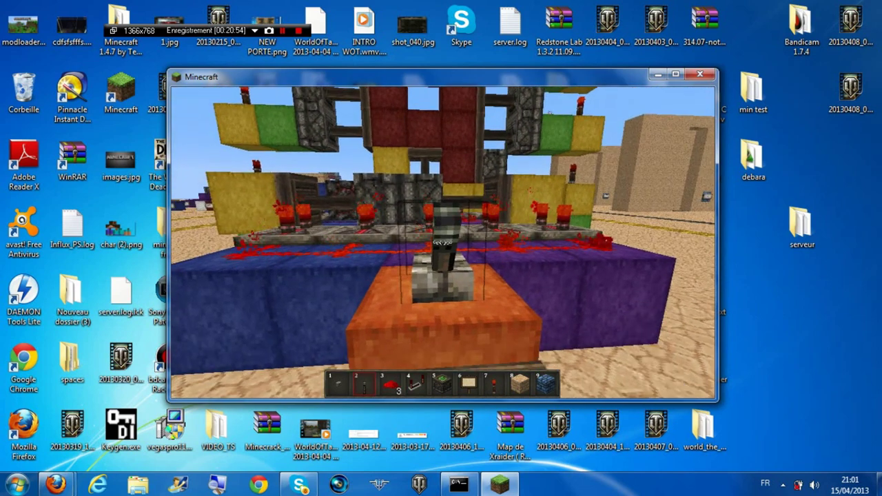
Flip the lever to open the 3x3 piston door, approach it, and switch to the redstone torch
{"action": "right_click", "coordinate": [442, 243]}
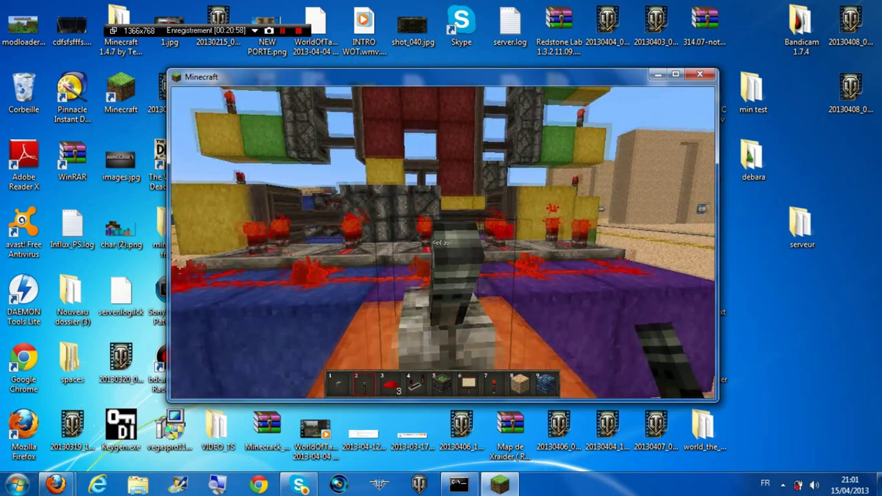
{"action": "key", "text": "w"}
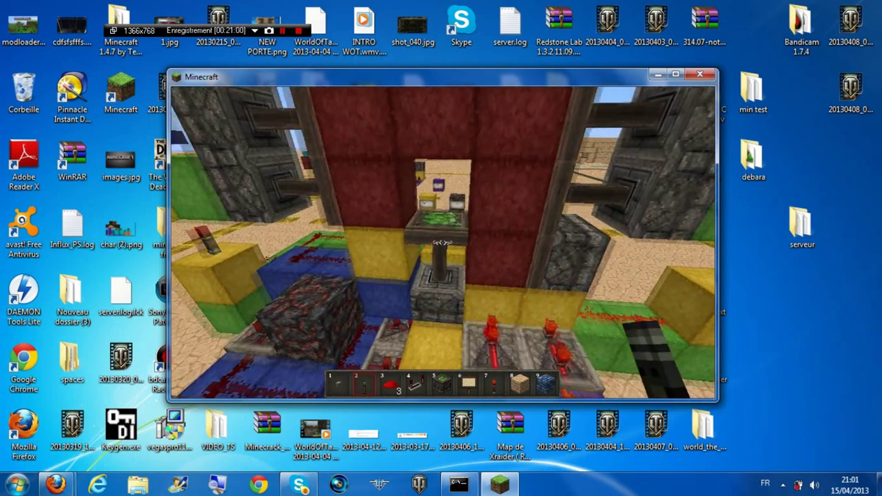
{"action": "key", "text": "s"}
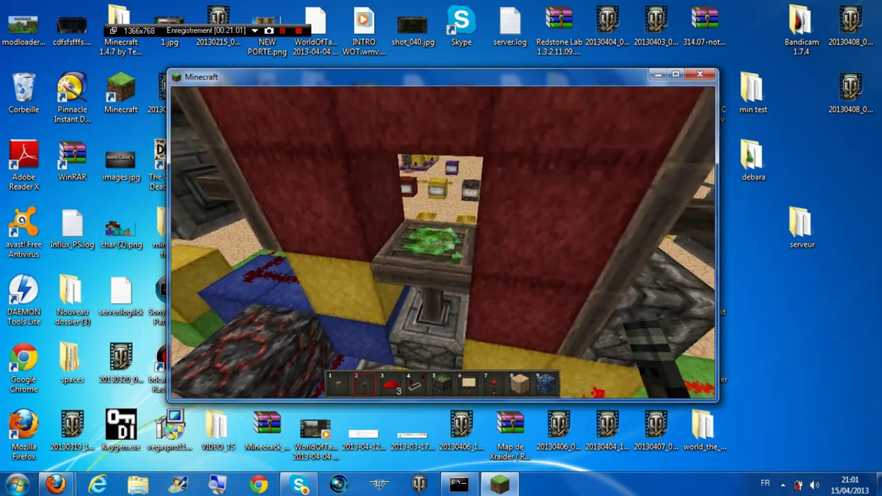
{"action": "key", "text": "7"}
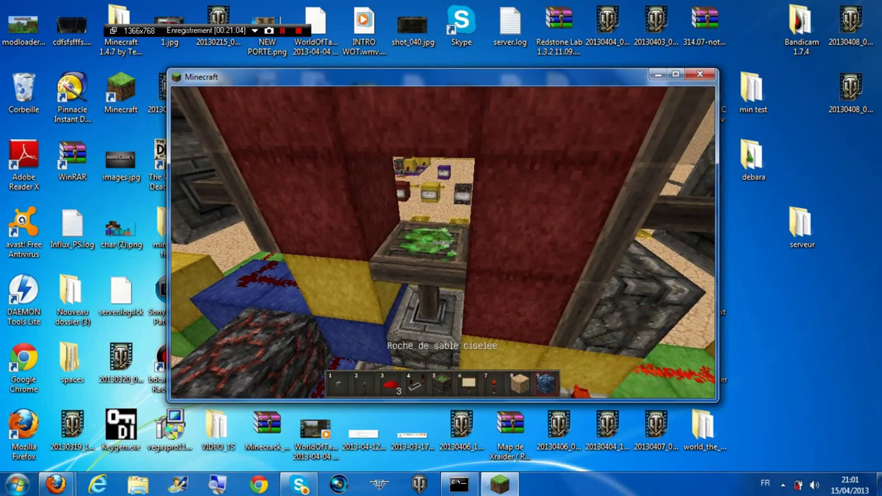
Inspect the whole door build from several distances, then back away onto the sandy road
{"action": "key", "text": "s"}
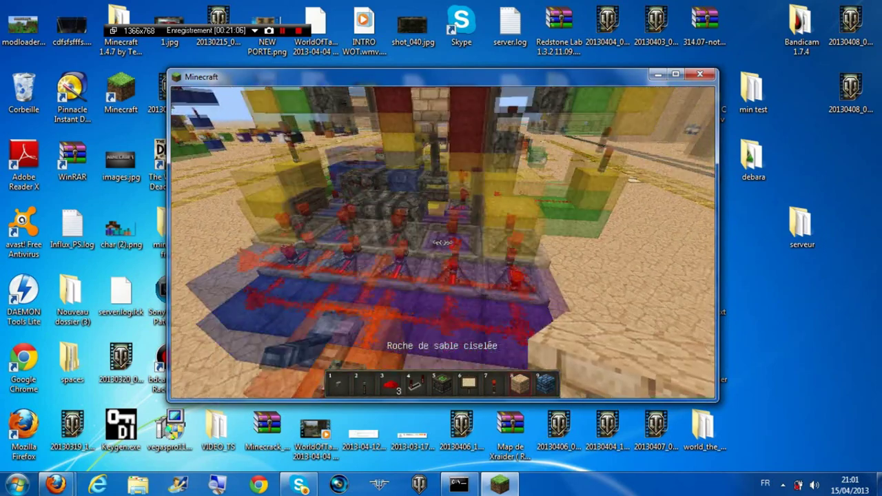
{"action": "key", "text": "w"}
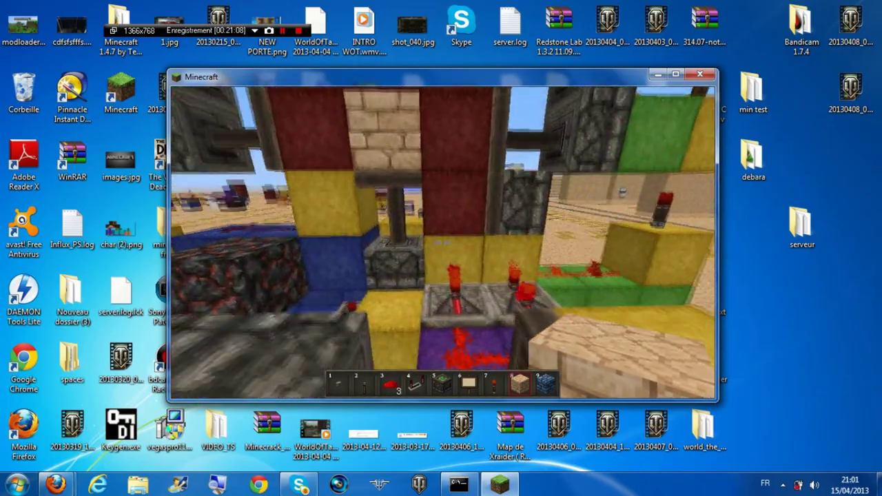
{"action": "key", "text": "s"}
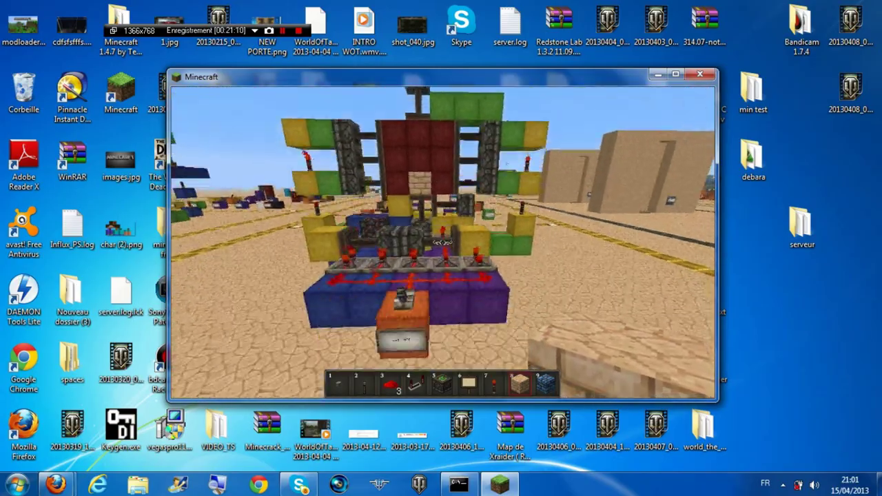
{"action": "key", "text": "w"}
{"action": "key", "text": "a"}
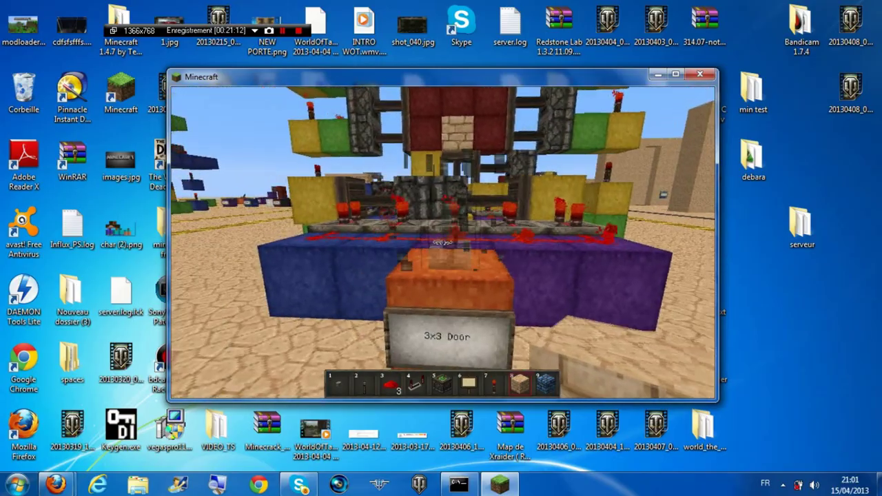
{"action": "key", "text": "s"}
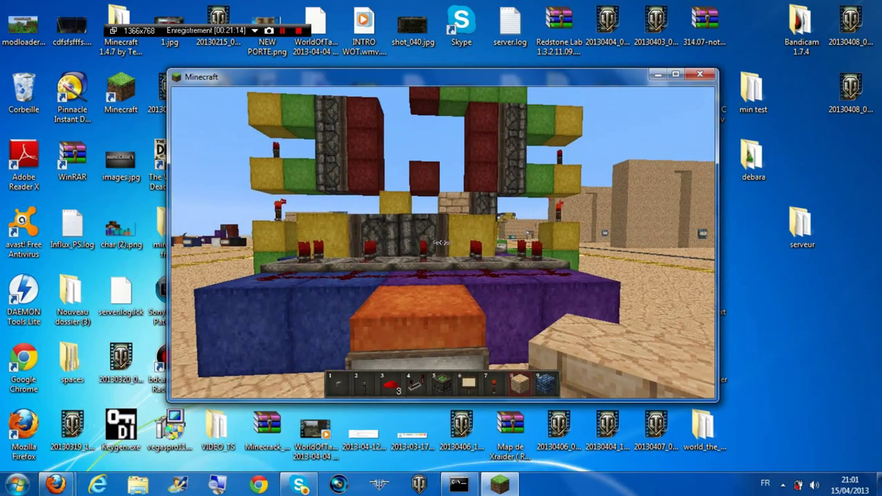
{"action": "mouse_move", "coordinate": [442, 243]}
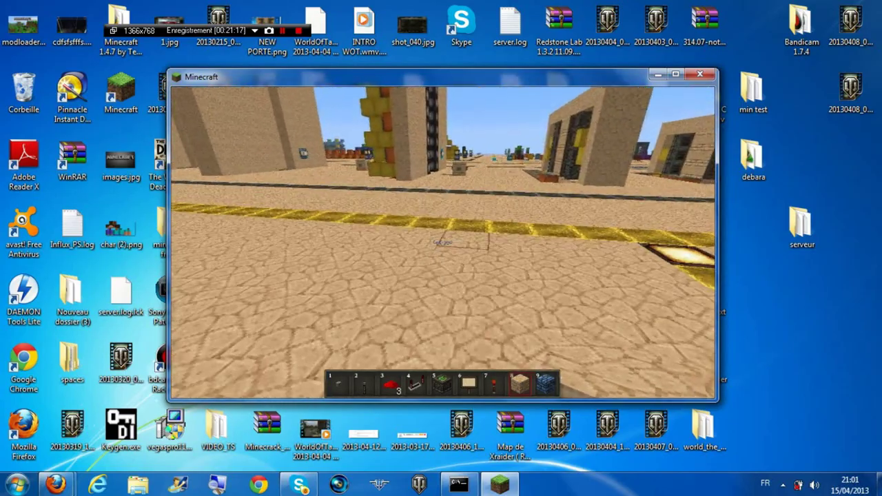
Walk along the sand road and through the pillared passage to the yellow lamp structure
{"action": "key", "text": "w"}
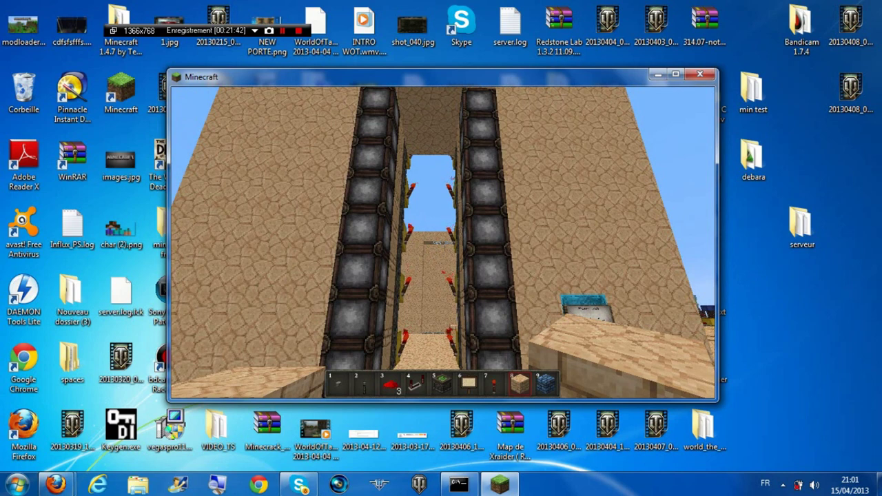
{"action": "key", "text": "w"}
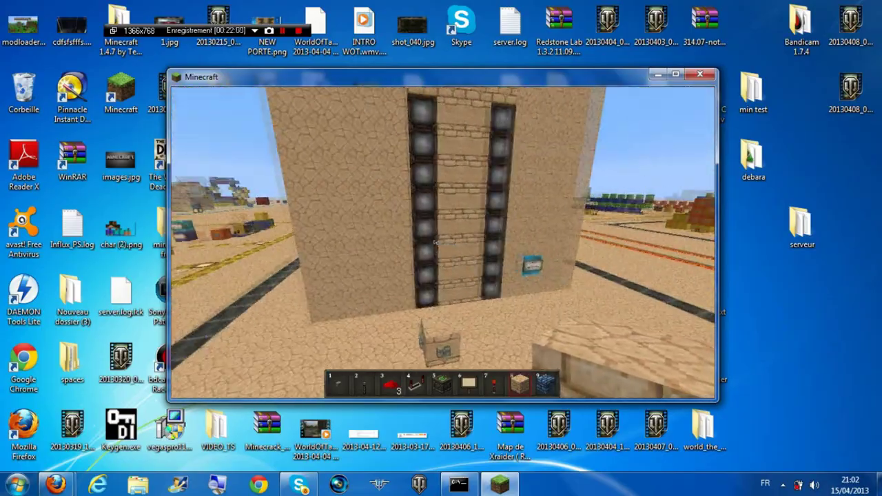
{"action": "key", "text": "w"}
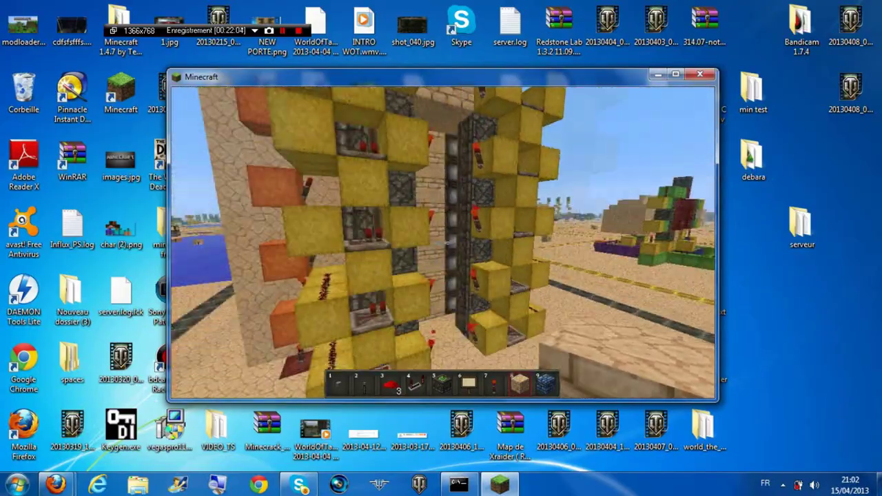
{"action": "key", "text": "w"}
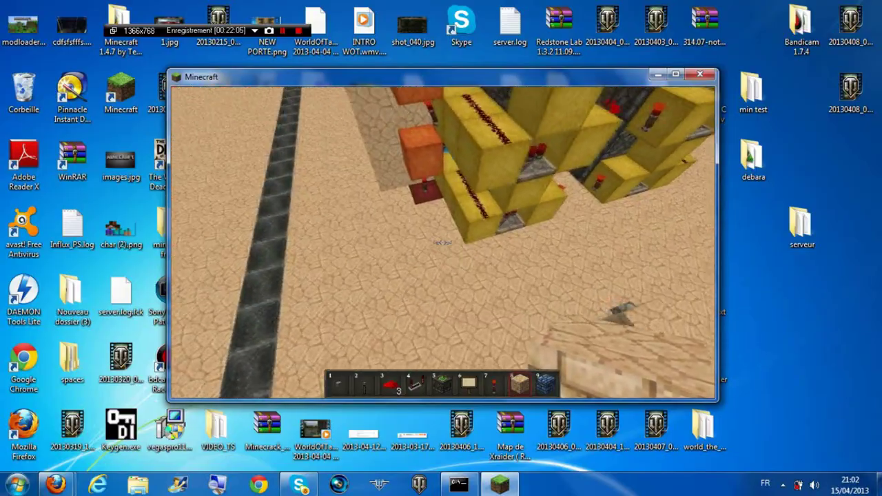
{"action": "key", "text": "s"}
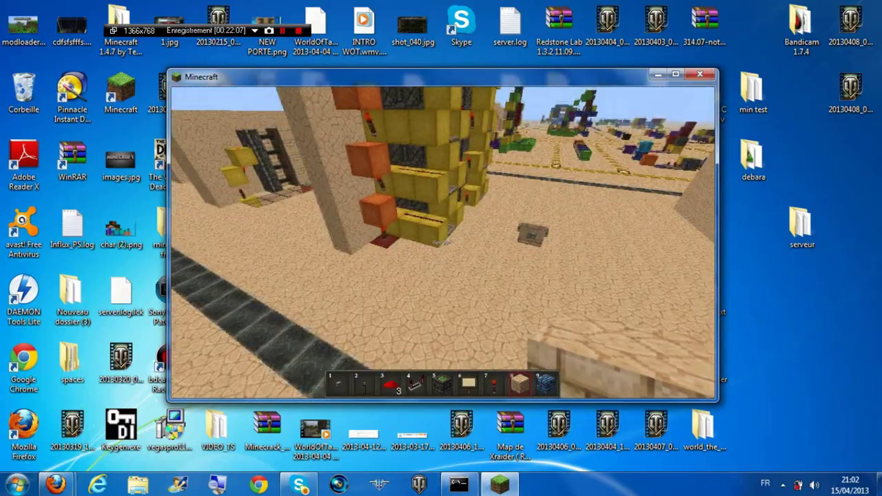
{"action": "key", "text": "w"}
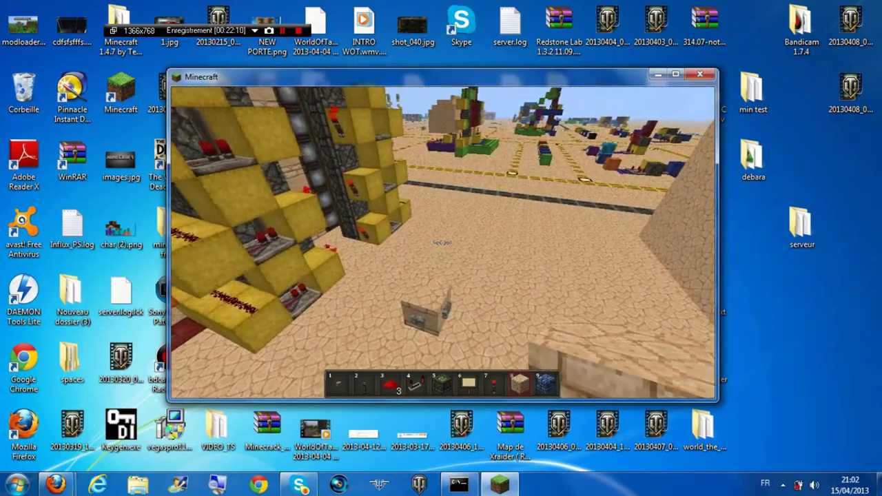
{"action": "key", "text": "w"}
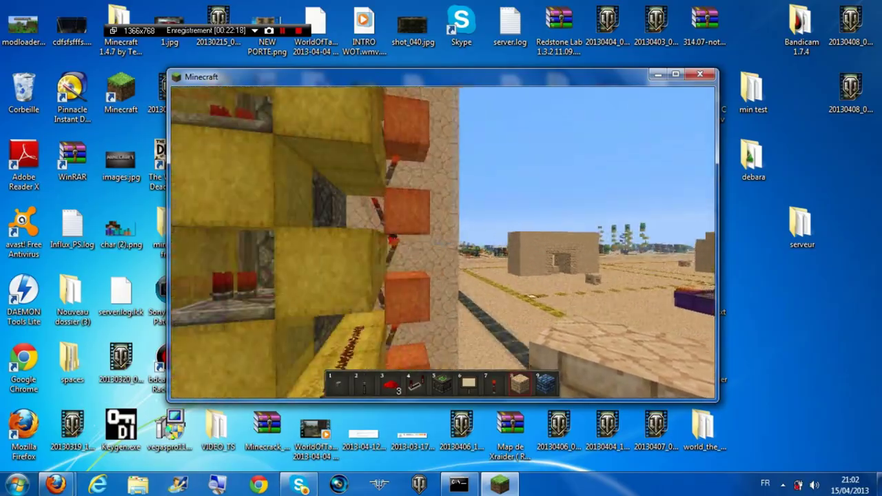
Pass through the piston-wall corridor and yellow arch door to the lava-lined road, then pause the game
{"action": "key", "text": "w"}
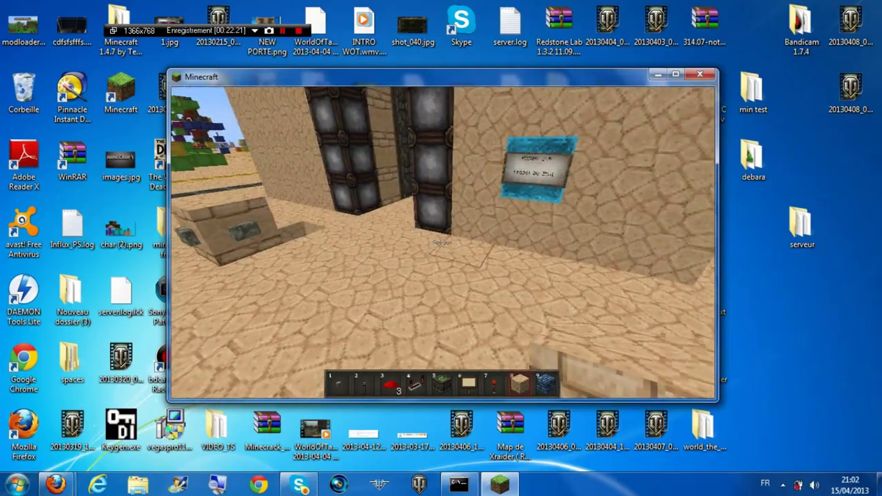
{"action": "key", "text": "w"}
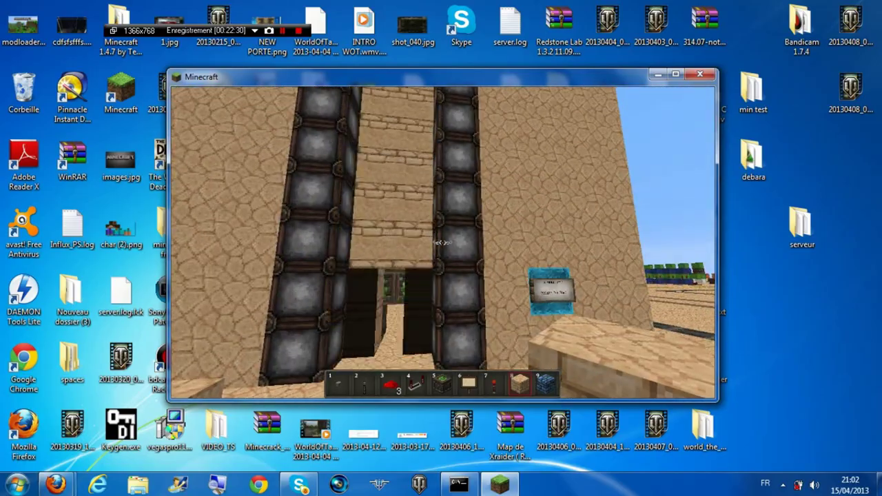
{"action": "key", "text": "w"}
{"action": "key", "text": "w"}
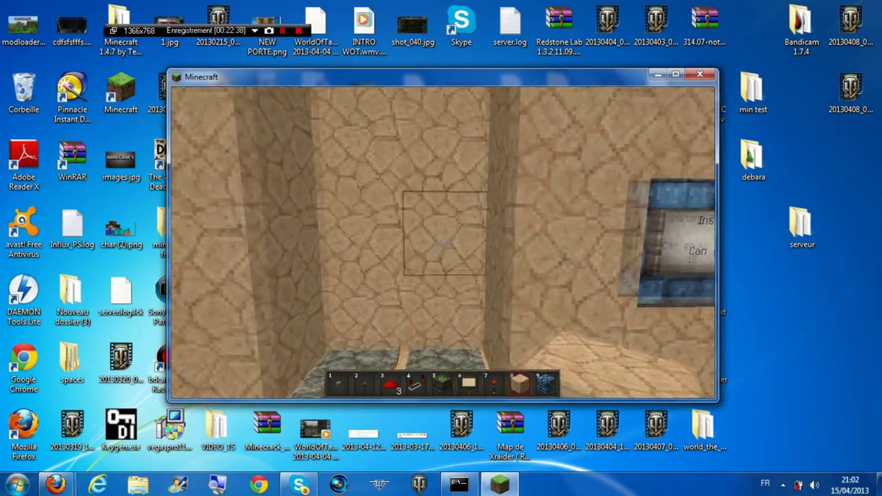
{"action": "key", "text": "w"}
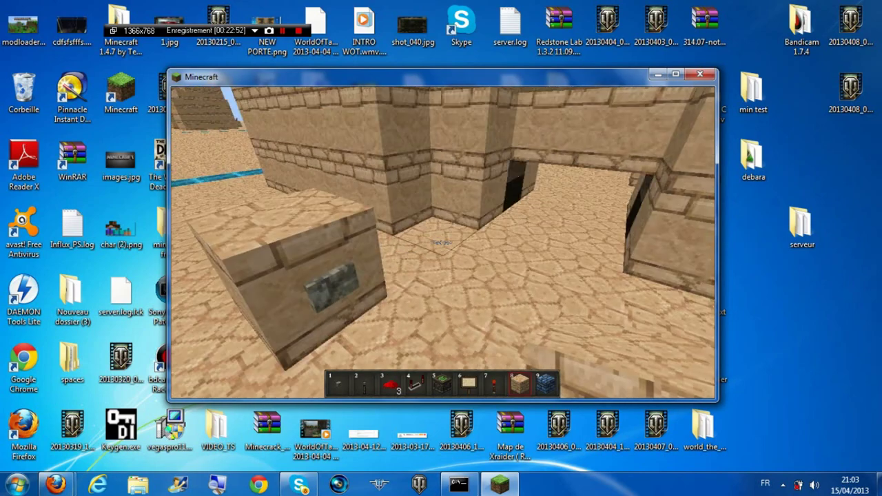
{"action": "key", "text": "w"}
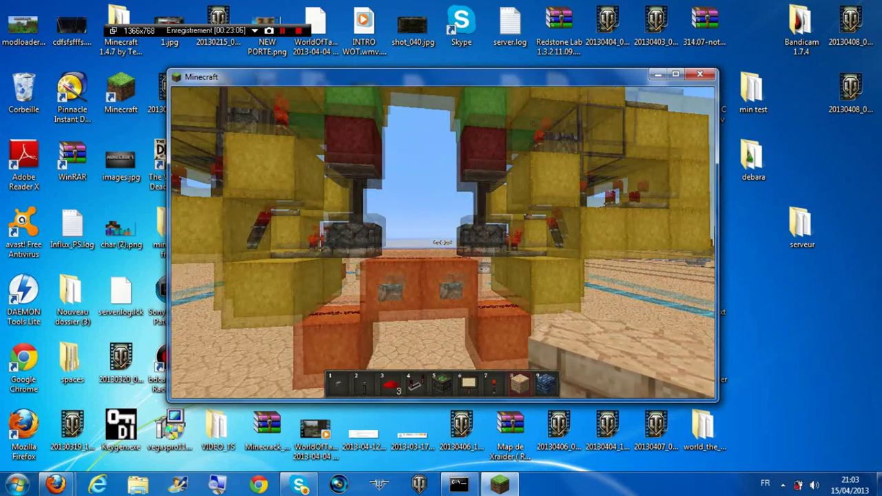
{"action": "key", "text": "w"}
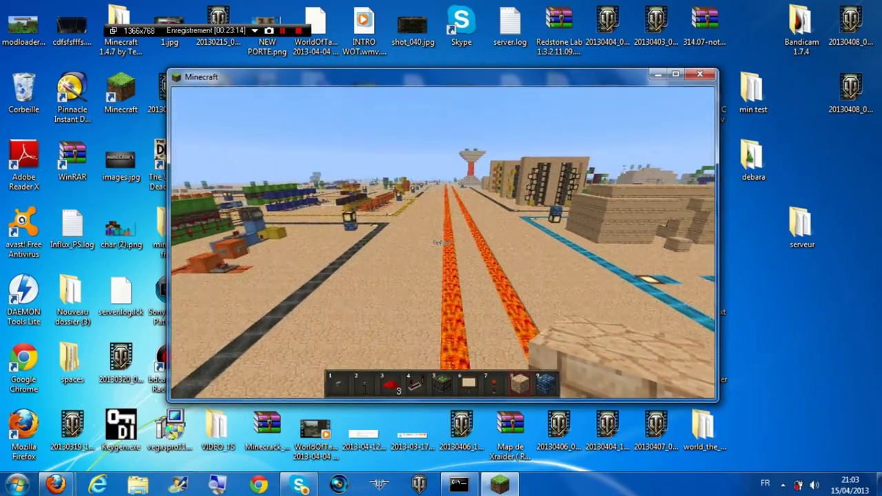
{"action": "key", "text": "Escape"}
Disconnect from the server, close Minecraft, and bring the server console forward
{"action": "left_click", "coordinate": [442, 313]}
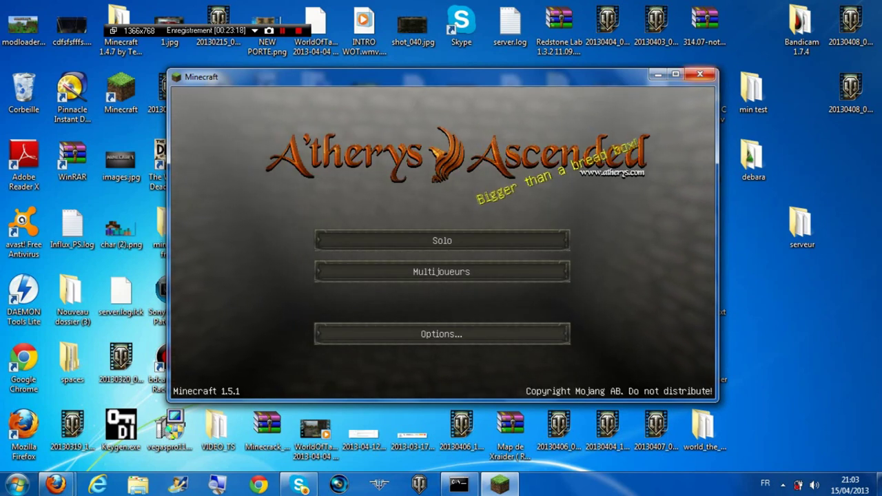
{"action": "left_click", "coordinate": [700, 74]}
{"action": "key", "text": "alt+Tab"}
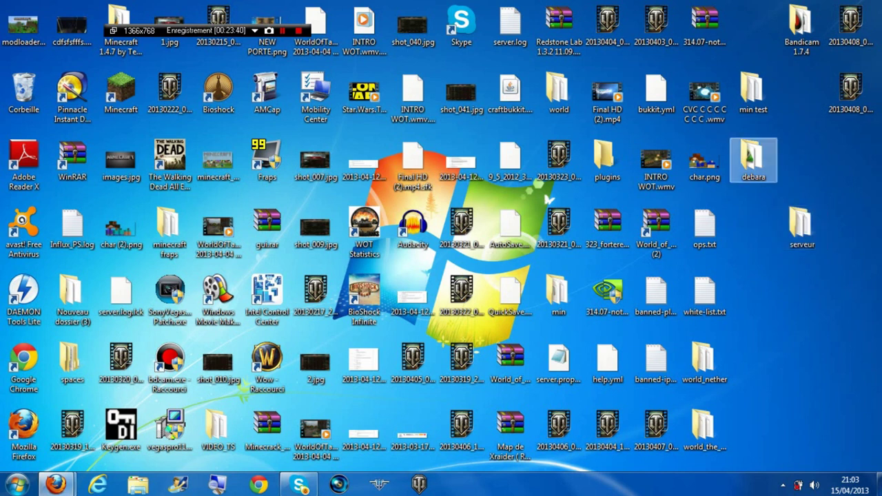
Copy the five Essentials .jar files from the min test server's plugins folder
{"action": "double_click", "coordinate": [753, 89]}
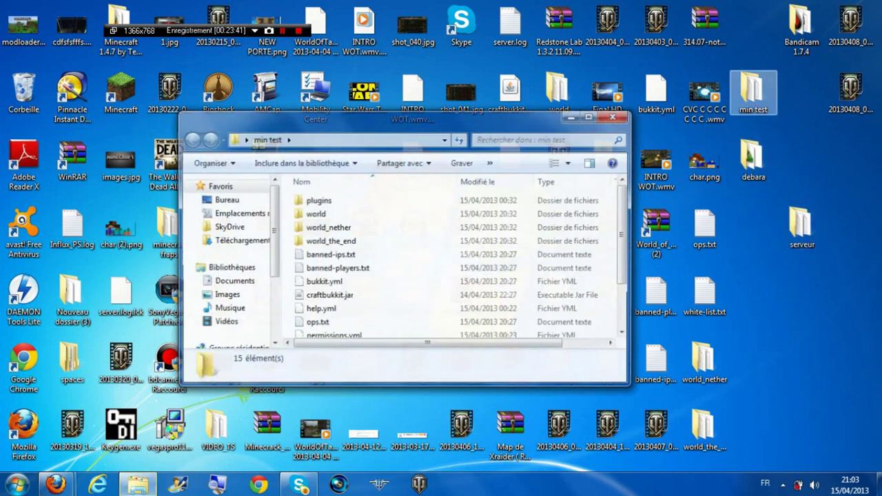
{"action": "double_click", "coordinate": [318, 200]}
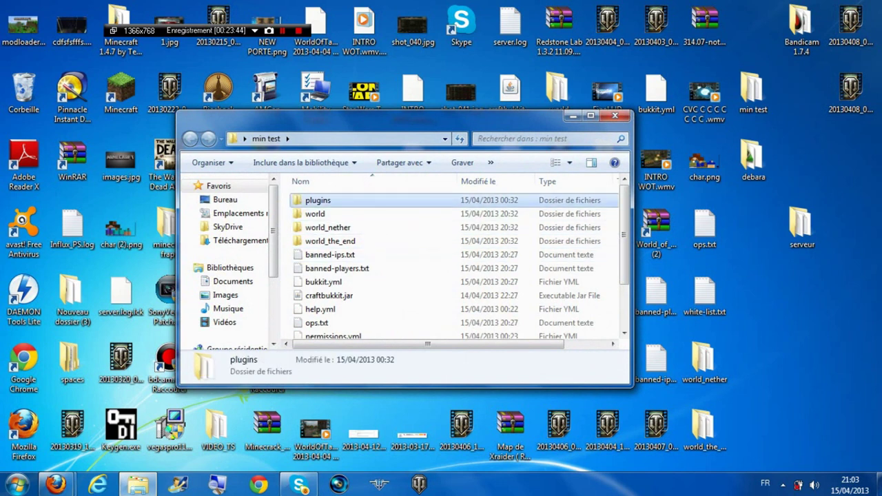
{"action": "left_click", "coordinate": [326, 227]}
{"action": "left_click", "coordinate": [335, 254], "text": "ctrl"}
{"action": "left_click_drag", "start_coordinate": [288, 230], "coordinate": [331, 284]}
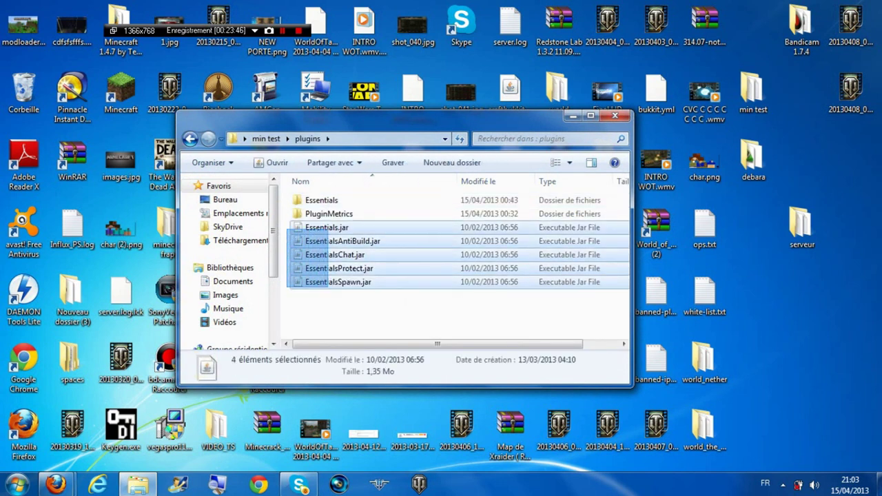
{"action": "right_click", "coordinate": [331, 283]}
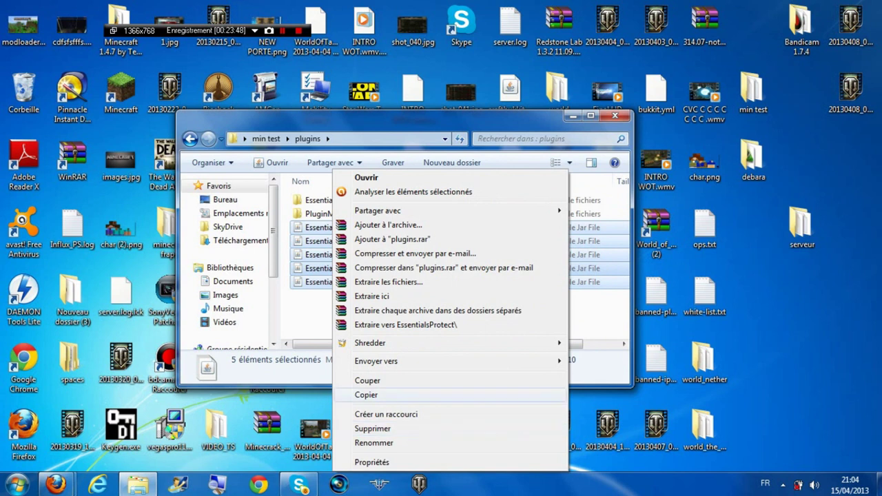
{"action": "left_click", "coordinate": [366, 395]}
{"action": "left_click", "coordinate": [190, 138]}
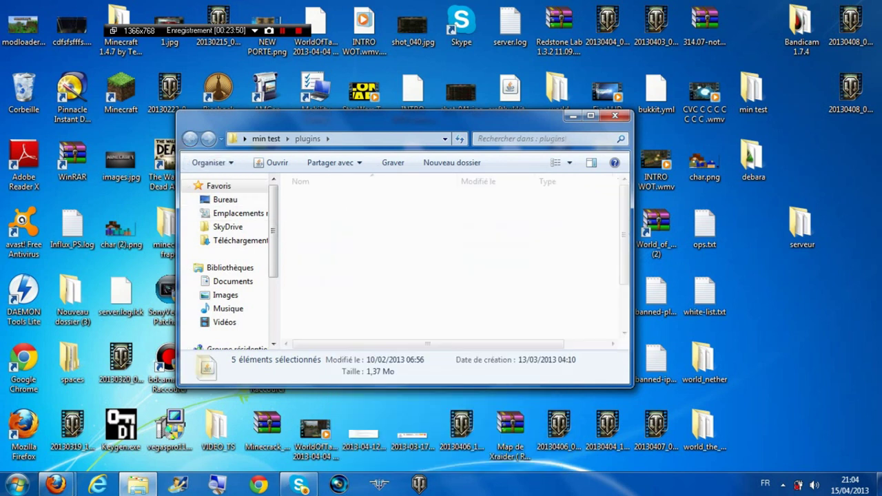
{"action": "left_click", "coordinate": [614, 116]}
Paste the Essentials jars into the empty serveur > plugins folder
{"action": "double_click", "coordinate": [800, 224]}
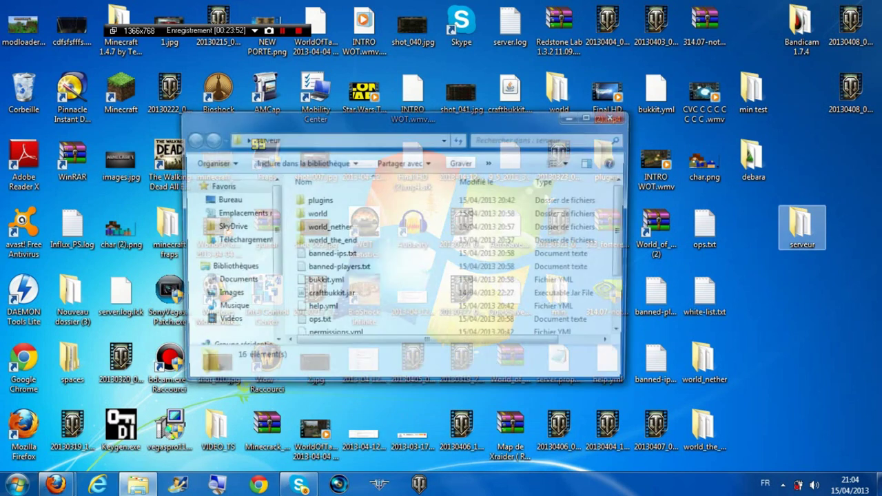
{"action": "double_click", "coordinate": [317, 200]}
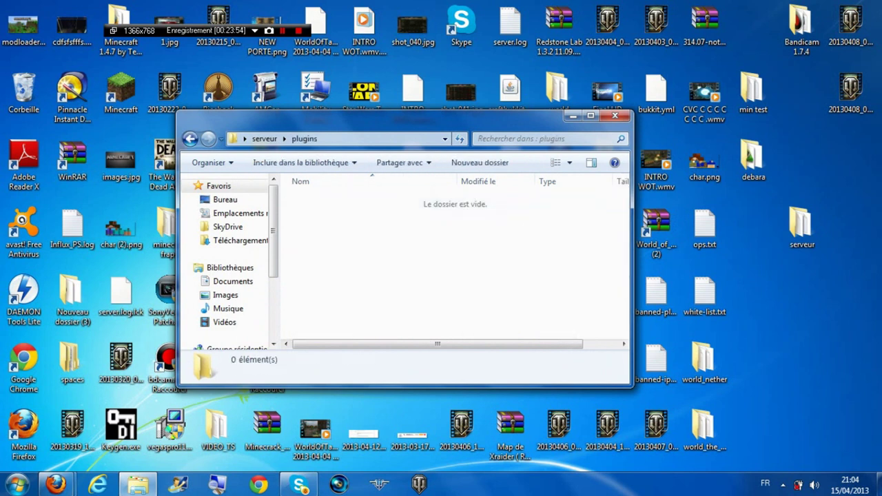
{"action": "right_click", "coordinate": [332, 238]}
{"action": "left_click", "coordinate": [364, 327]}
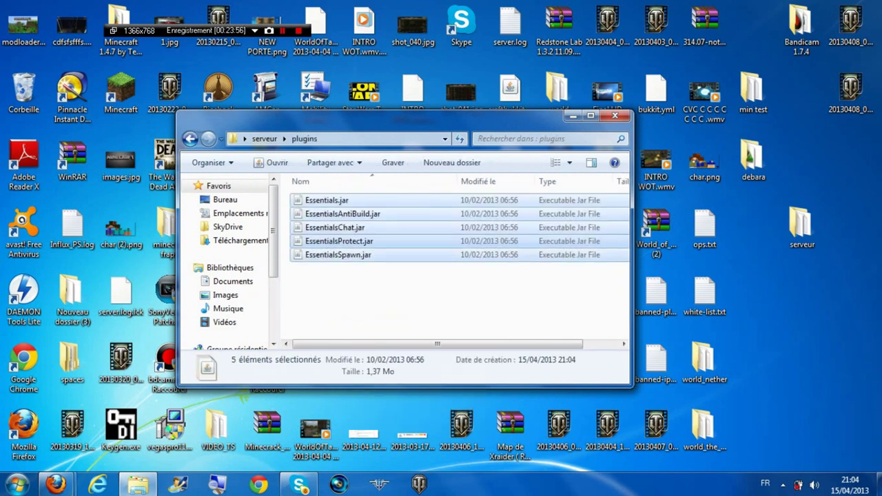
Return to the serveur folder and start the server with run.bat
{"action": "left_click", "coordinate": [190, 139]}
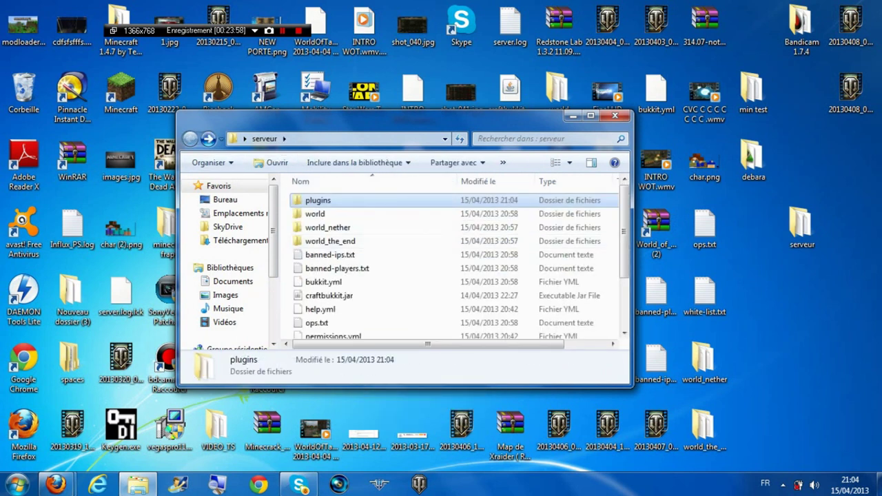
{"action": "scroll", "coordinate": [413, 262], "scroll_direction": "down", "scroll_amount": 2}
{"action": "double_click", "coordinate": [314, 277]}
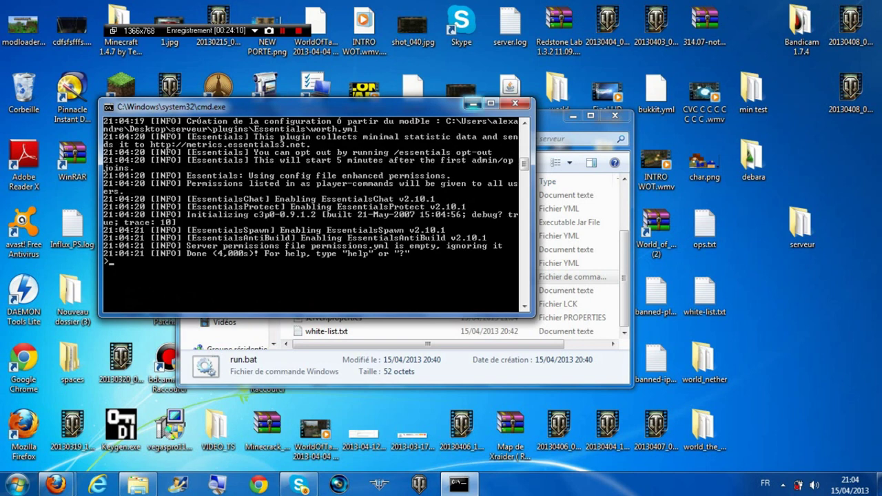
Minimize the server console and check plugins for the new Essentials and PluginMetrics folders
{"action": "left_click", "coordinate": [473, 104]}
{"action": "scroll", "coordinate": [345, 207], "scroll_direction": "up", "scroll_amount": 2}
{"action": "double_click", "coordinate": [318, 200]}
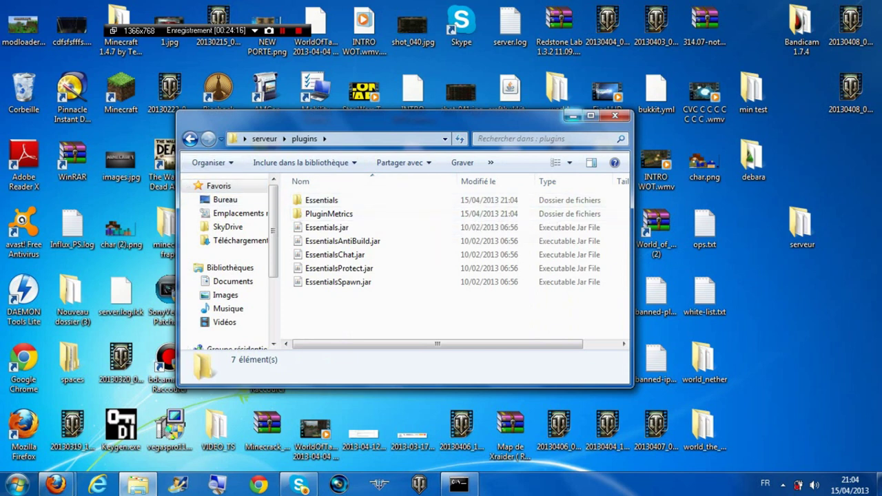
Minimize Explorer and launch and log into Minecraft 1.5.1
{"action": "left_click", "coordinate": [572, 116]}
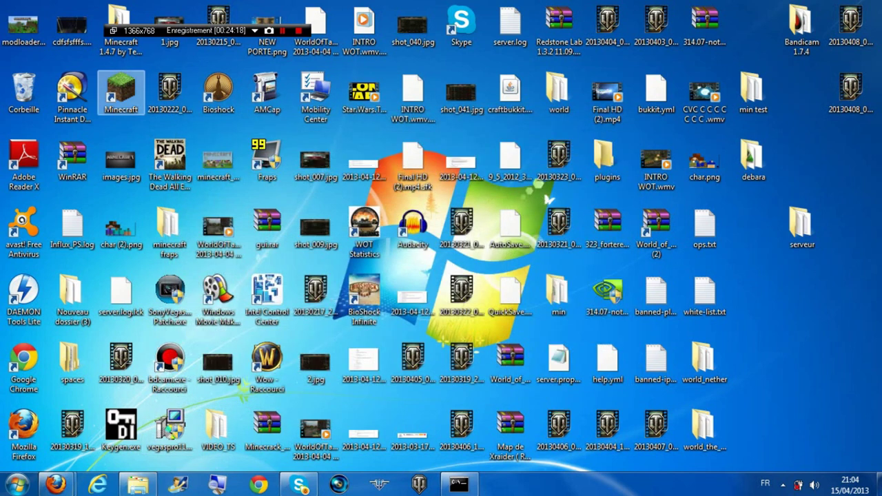
{"action": "key", "text": "Return"}
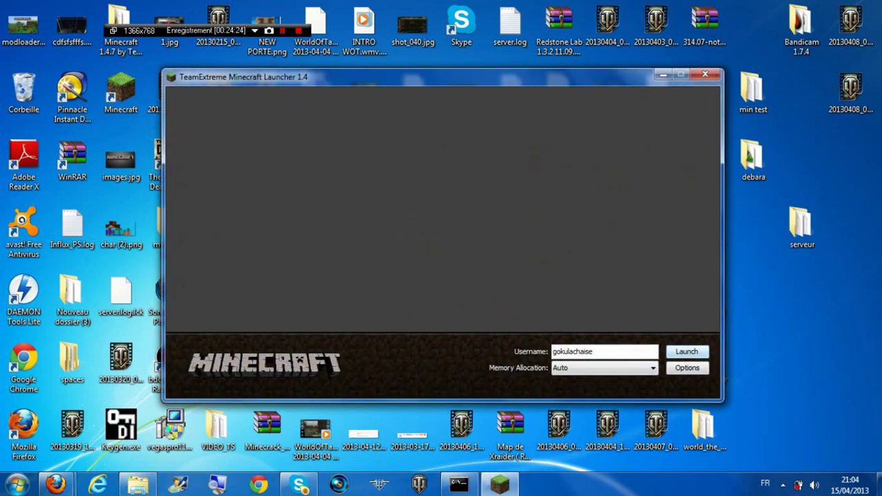
{"action": "key", "text": "Return"}
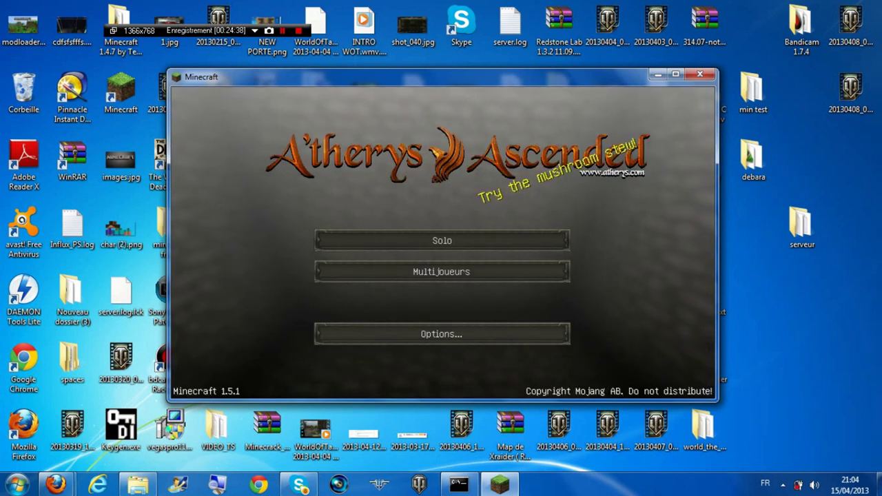
Select 'test serveur' (0/20 players) in the Multijoueurs server list
{"action": "left_click", "coordinate": [442, 271]}
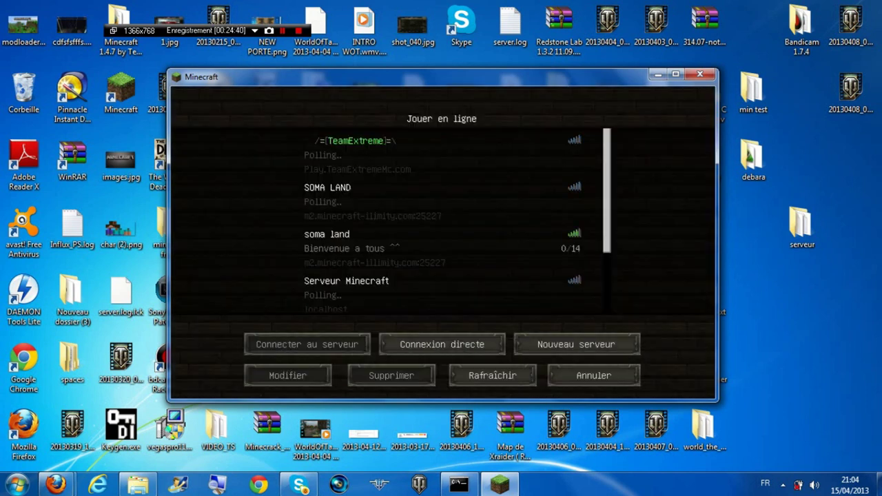
{"action": "scroll", "coordinate": [457, 221], "scroll_direction": "down", "scroll_amount": 1}
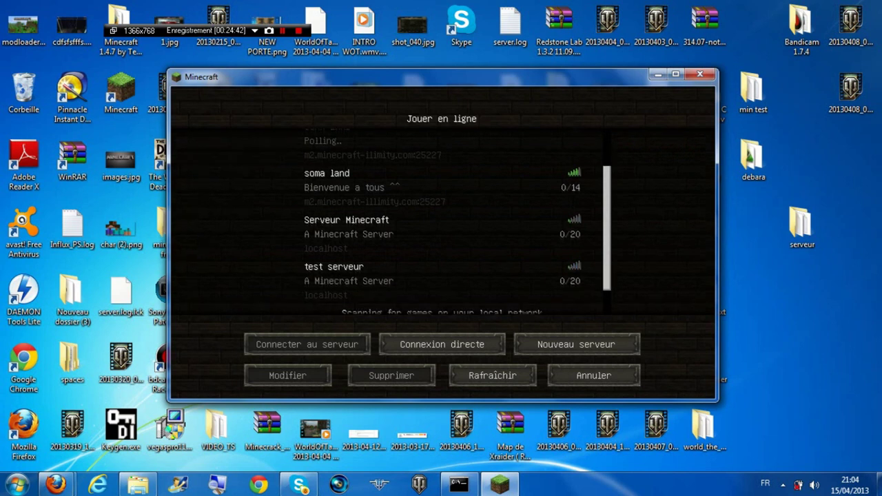
{"action": "scroll", "coordinate": [458, 221], "scroll_direction": "down", "scroll_amount": 3}
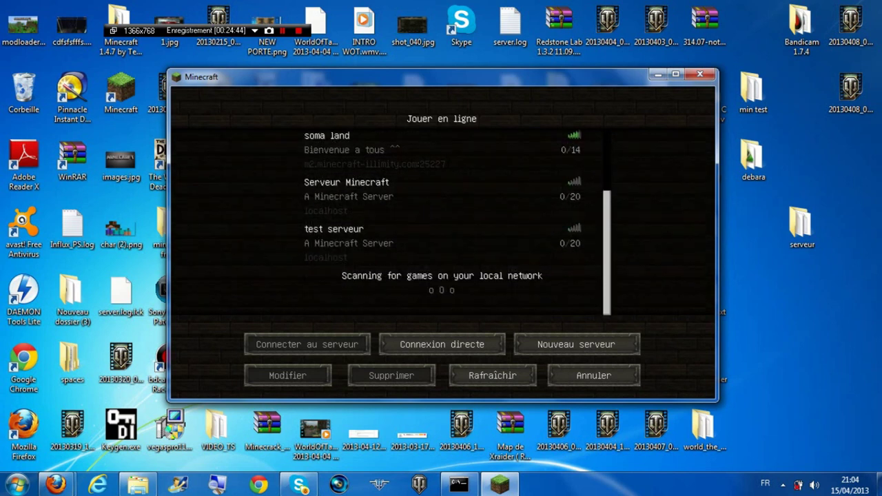
{"action": "left_click", "coordinate": [358, 238]}
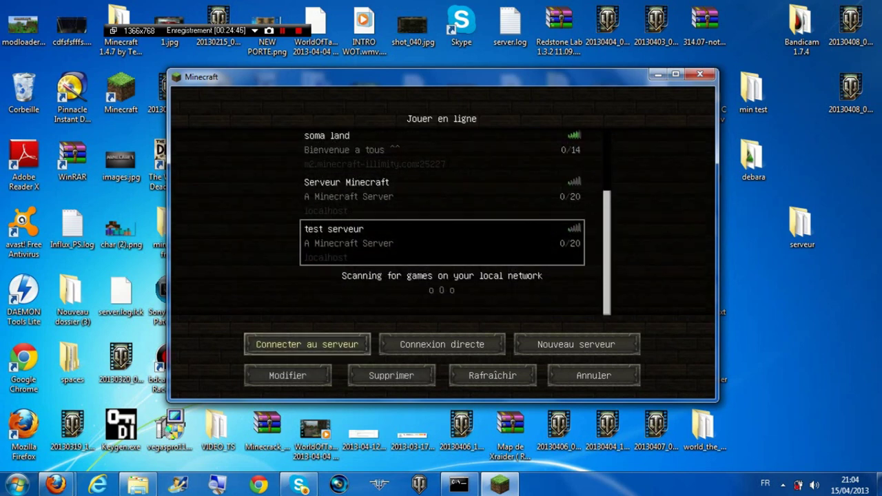
Connect to test serveur and create the warp 'redston' with /setwarp redston in chat
{"action": "left_click", "coordinate": [307, 343]}
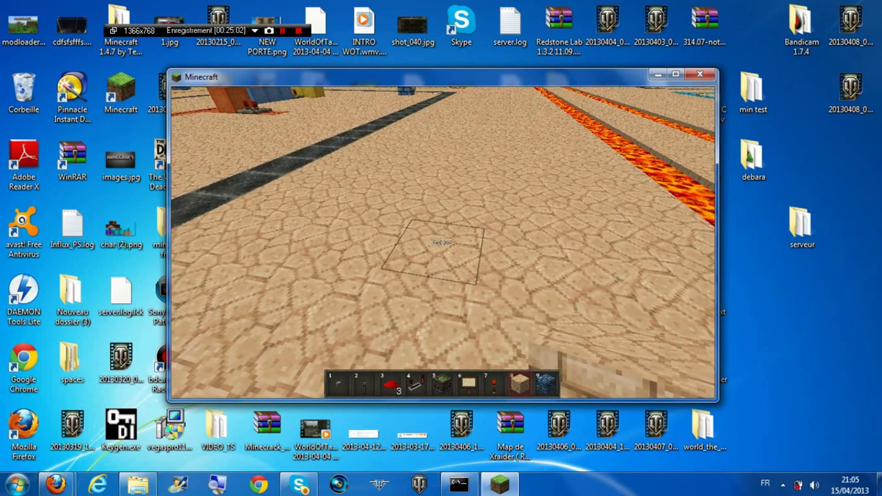
{"action": "key", "text": "t"}
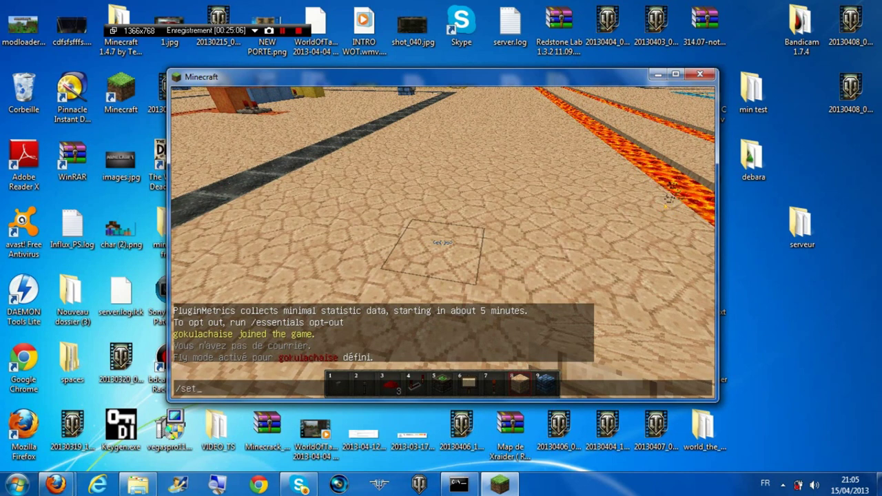
{"action": "type", "text": "/setwarp red"}
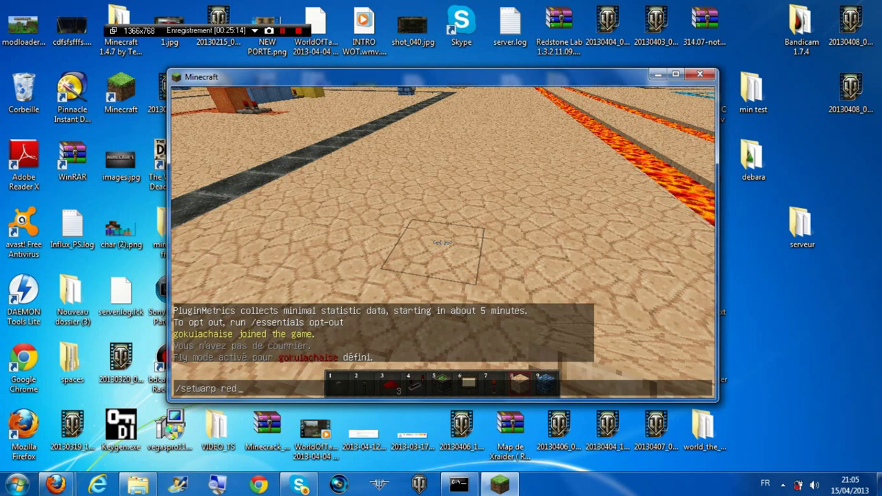
{"action": "type", "text": "on"}
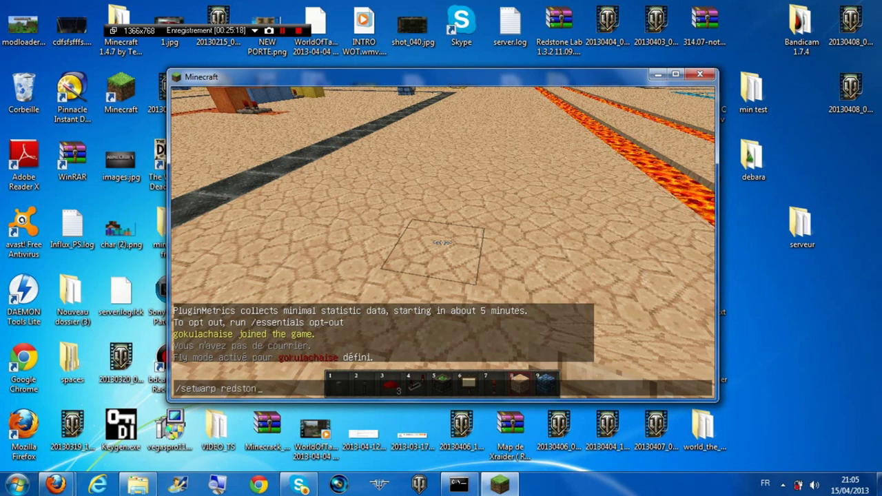
{"action": "key", "text": "Return"}
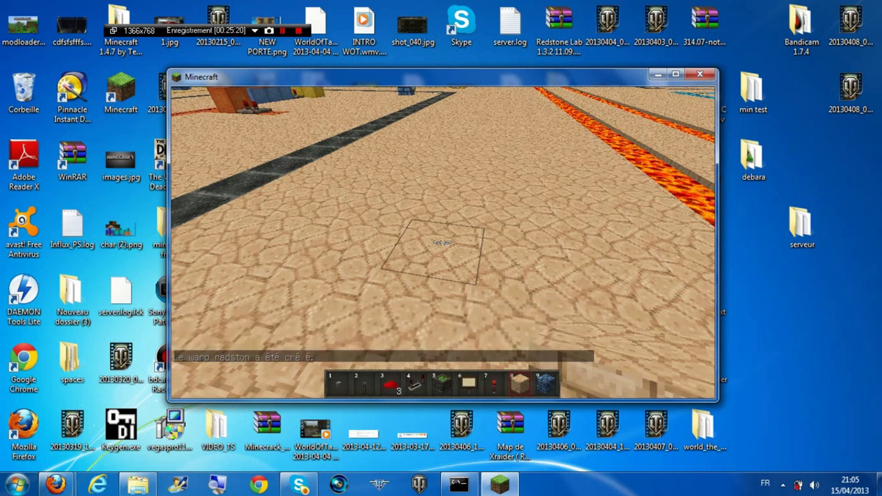
{"action": "mouse_move", "coordinate": [442, 243]}
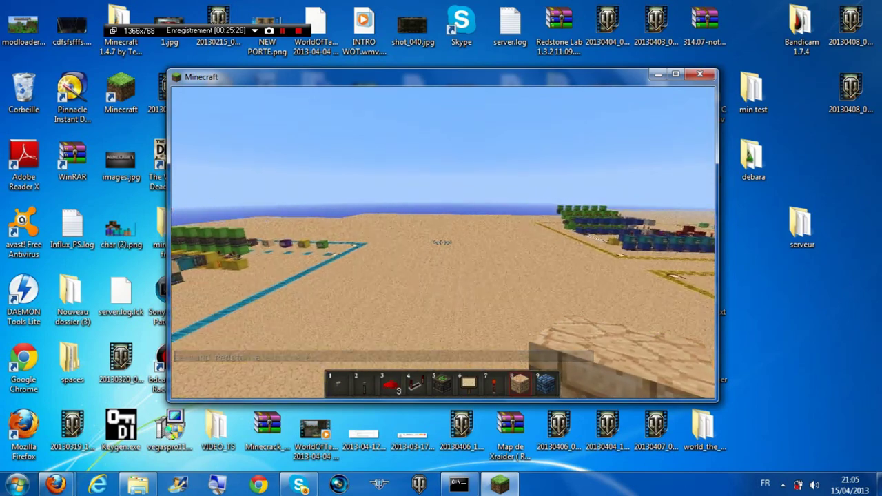
Teleport with /warp redston and look around the desert destination toward the lava lines
{"action": "key", "text": "t"}
{"action": "type", "text": "/warp "}
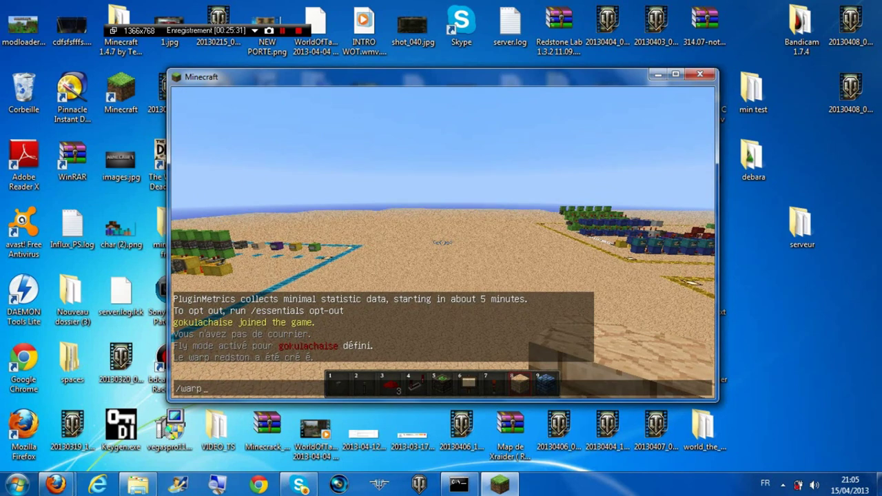
{"action": "type", "text": "redston"}
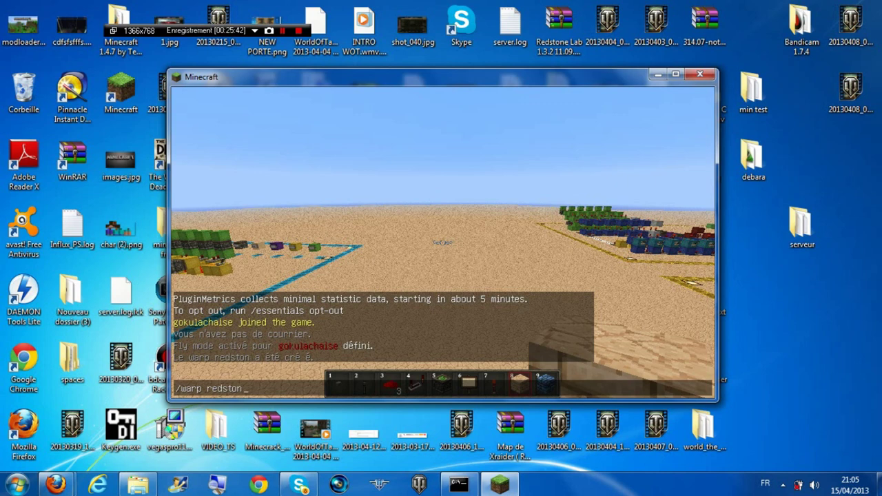
{"action": "key", "text": "Return"}
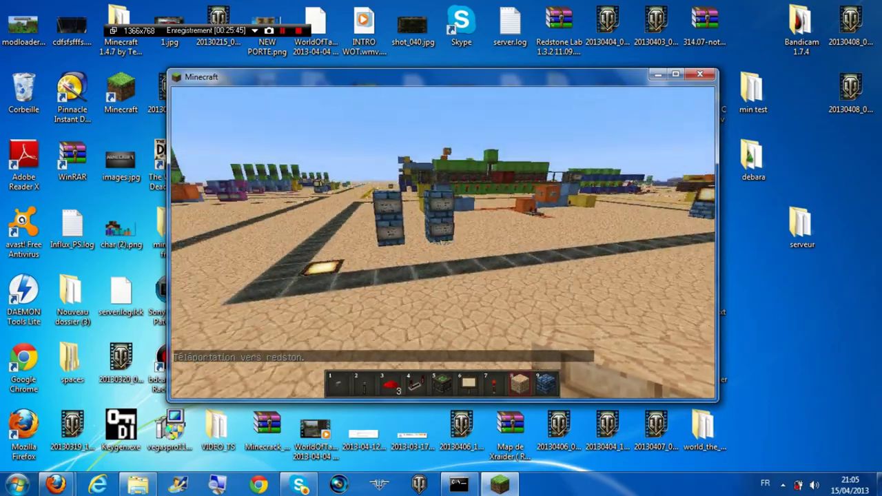
{"action": "key", "text": "w"}
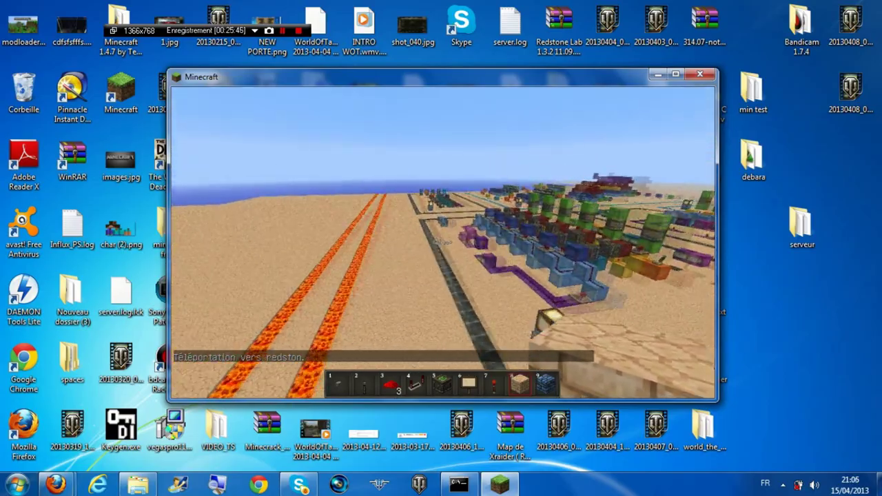
{"action": "key", "text": "w"}
{"action": "key", "text": "w"}
{"action": "key", "text": "w"}
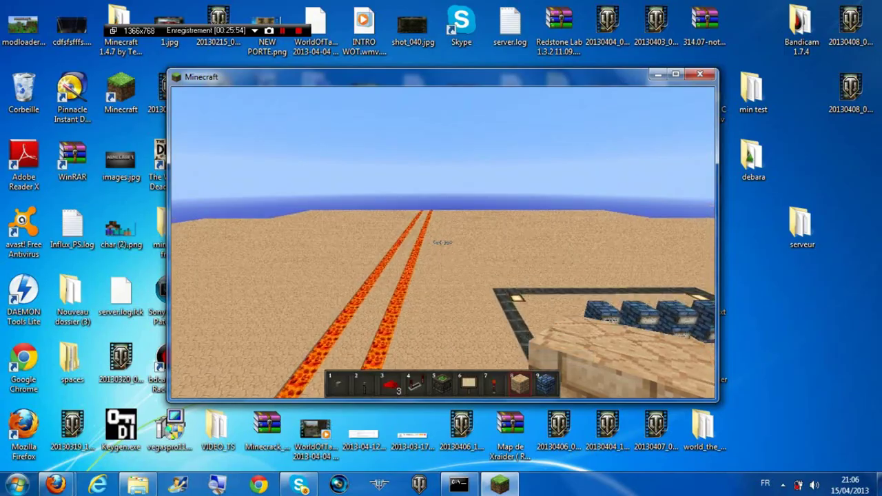
{"action": "key", "text": "w"}
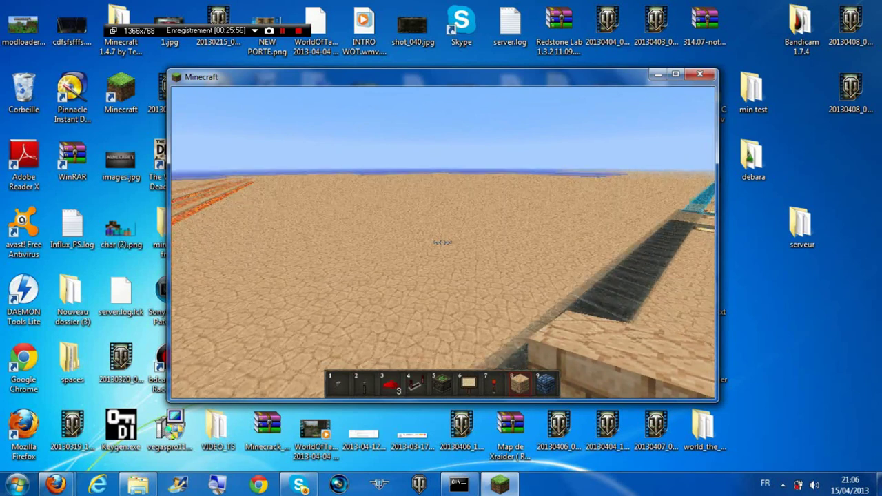
Disconnect from the server via the pause menu and close the Minecraft window
{"action": "key", "text": "Escape"}
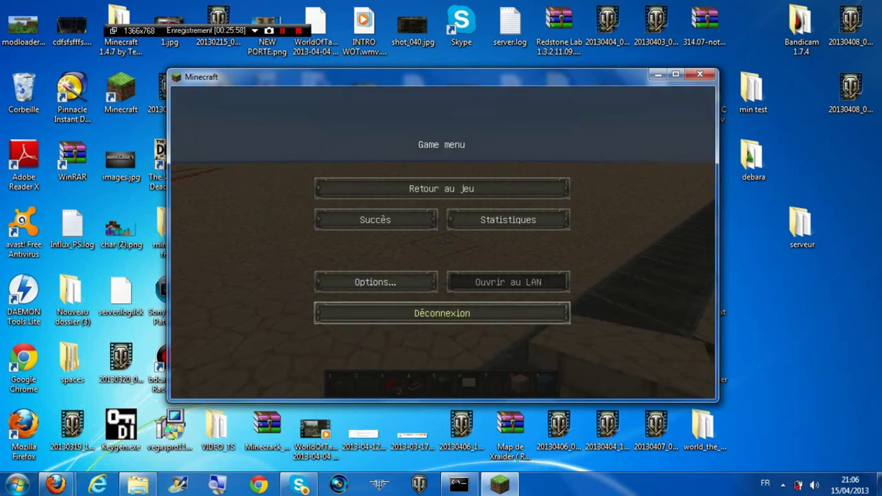
{"action": "left_click", "coordinate": [442, 313]}
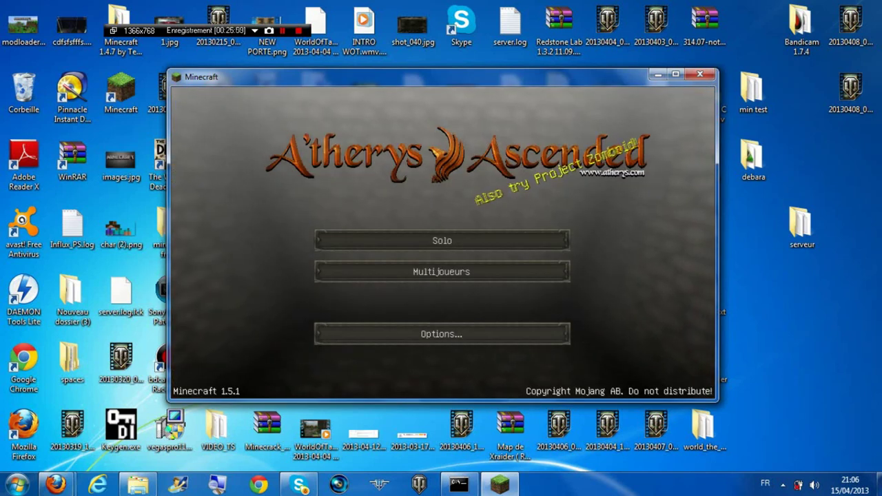
{"action": "left_click", "coordinate": [698, 75]}
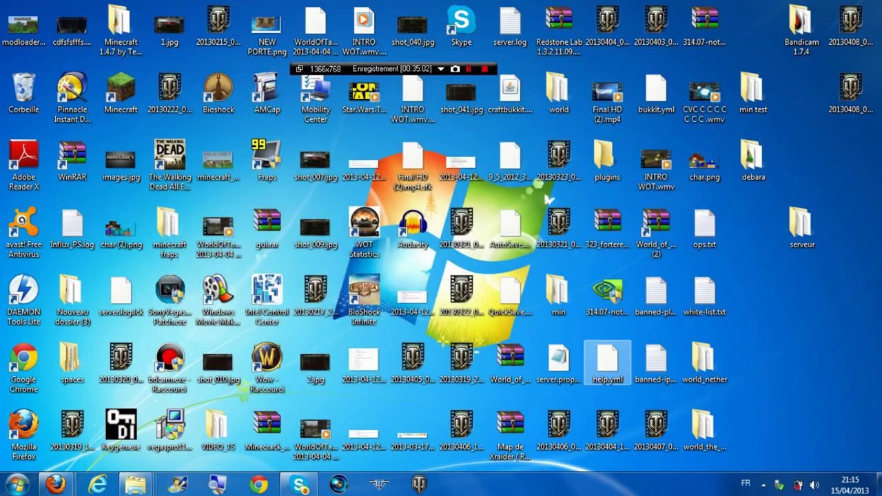